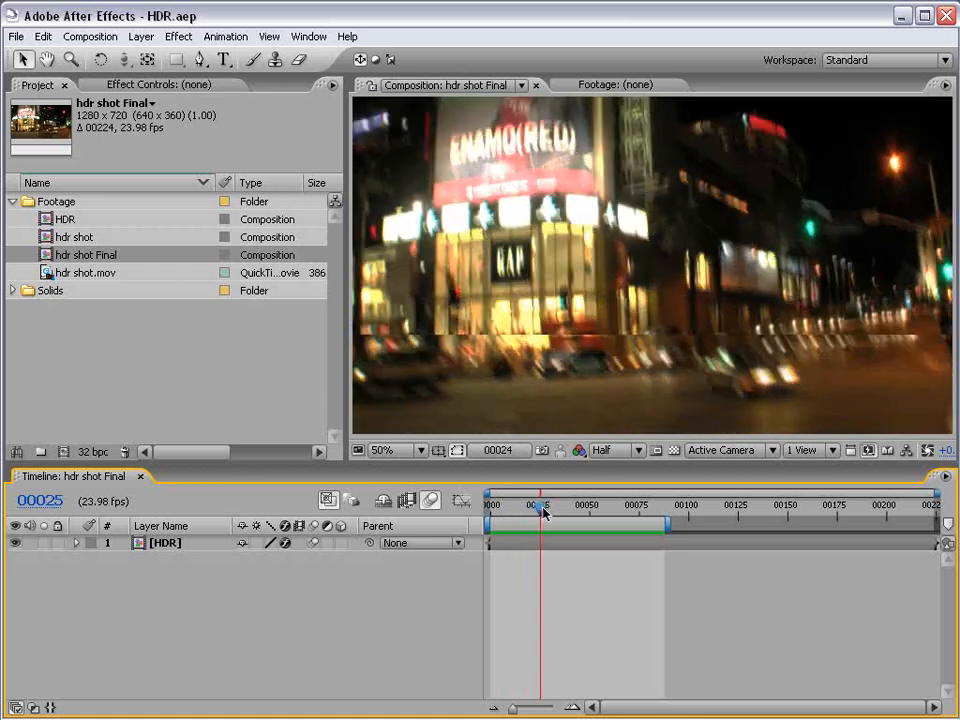
# Examine the motion-blurred highlights of the hdr shot Final composition close up and in full around frames 25 and 40.
pyautogui.scroll(1, 671, 315)
pyautogui.press('space')
pyautogui.moveTo(596, 364); pyautogui.dragTo(605, 248)
pyautogui.moveTo(549, 310); pyautogui.dragTo(586, 332)
pyautogui.moveTo(548, 508); pyautogui.dragTo(569, 508)
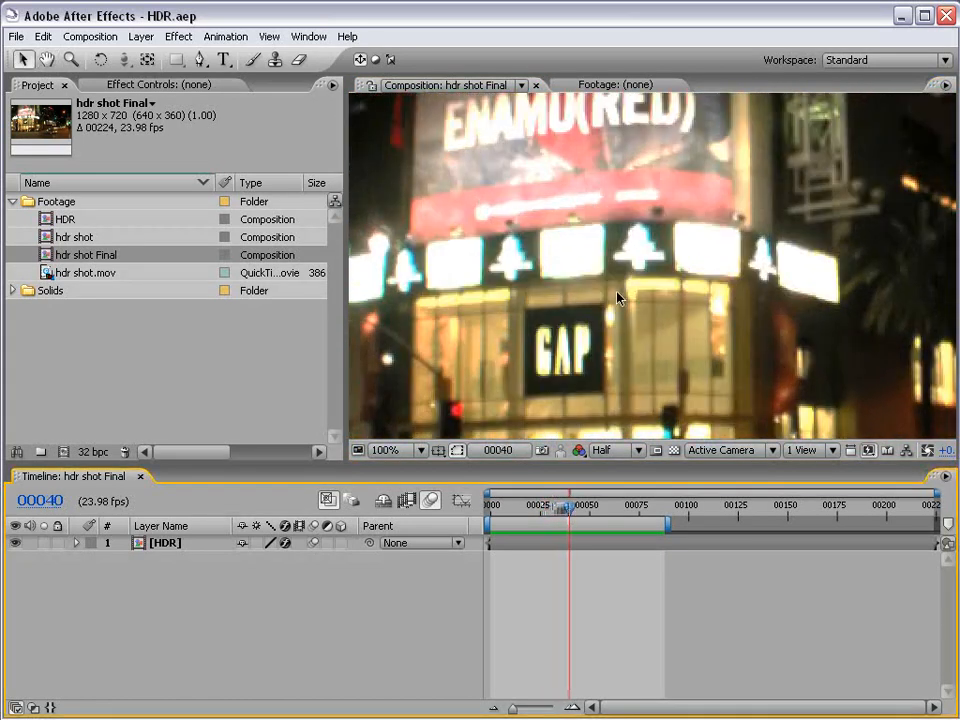
pyautogui.scroll(-1, 617, 298)
pyautogui.moveTo(739, 330); pyautogui.dragTo(667, 331)
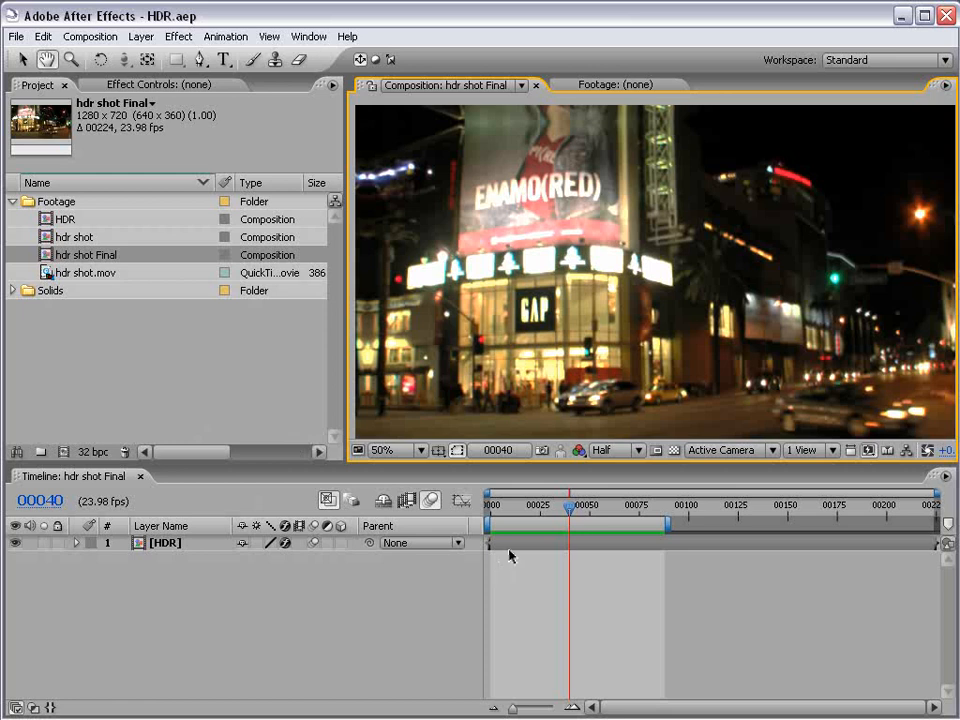
pyautogui.moveTo(562, 513); pyautogui.dragTo(539, 508)
pyautogui.scroll(1, 588, 400)
pyautogui.moveTo(661, 335); pyautogui.dragTo(672, 370)
pyautogui.scroll(-1, 576, 380)
pyautogui.moveTo(619, 317); pyautogui.dragTo(635, 299)
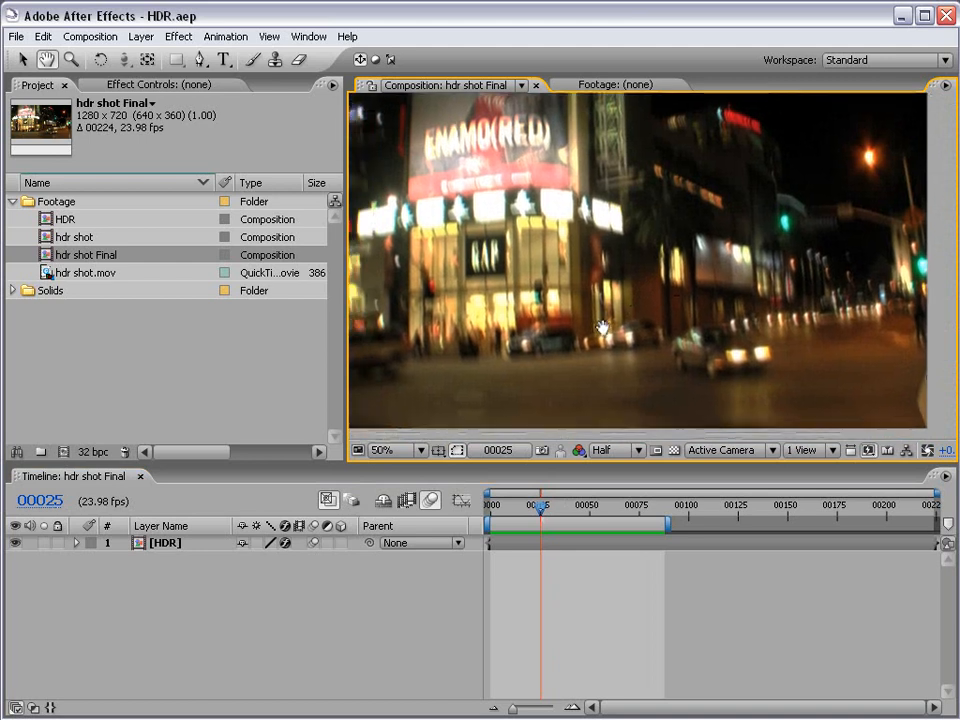
# Compare the street shot at 8, 16 and 32 bpc project color depth, moving from frame 25 to frame 35.
pyautogui.keyDown('alt'); pyautogui.click(91, 452); pyautogui.keyUp('alt')
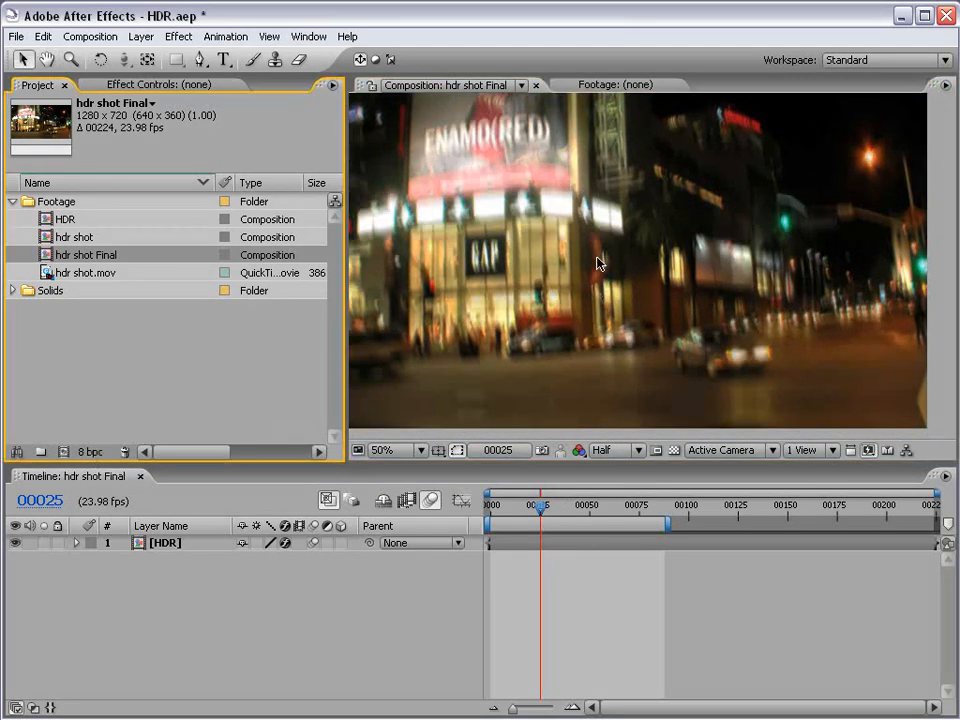
pyautogui.press('space')
pyautogui.moveTo(768, 225); pyautogui.dragTo(760, 250)
pyautogui.moveTo(551, 512); pyautogui.dragTo(561, 518)
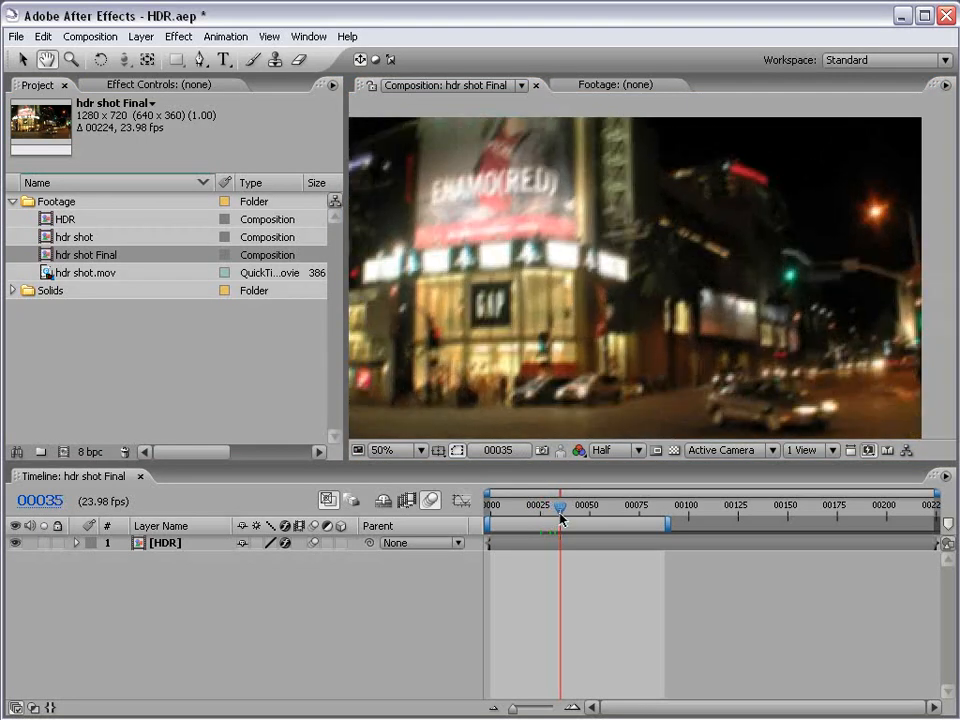
pyautogui.click(89, 452)
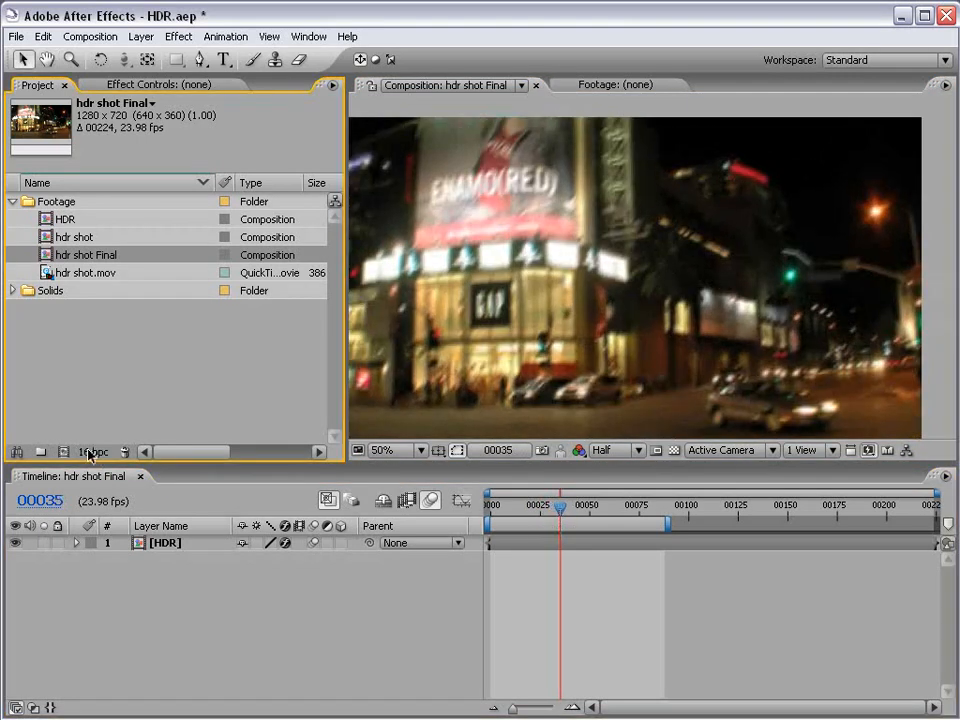
pyautogui.click(89, 452)
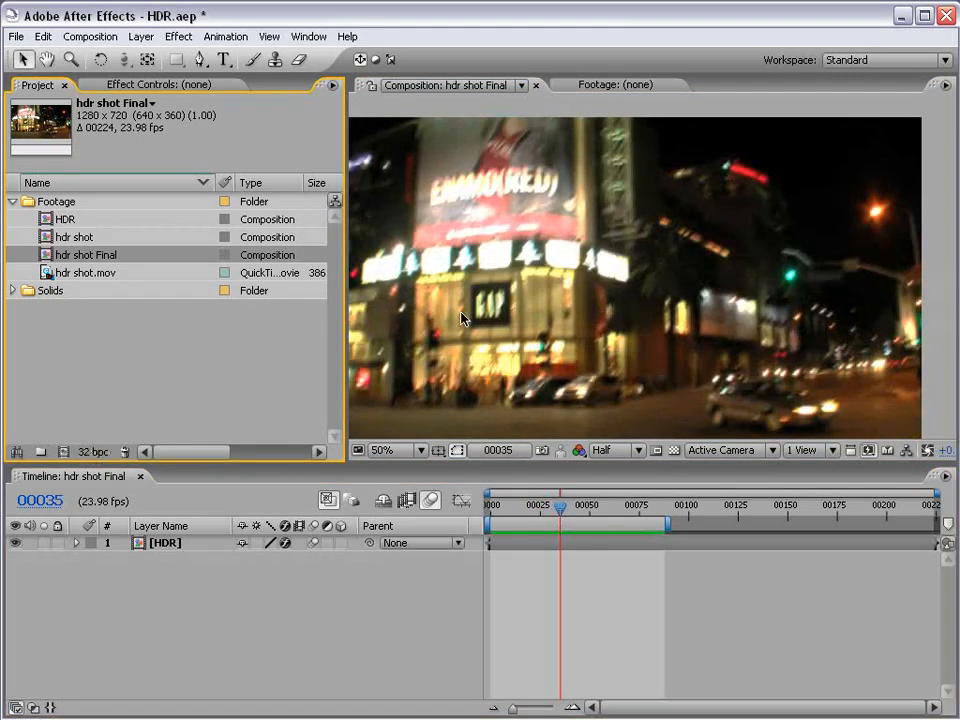
# Go to frame 50 and compare the blurred lights at 8 bpc and 32 bpc, ending on 32 bpc.
pyautogui.click(586, 507)
pyautogui.moveTo(586, 507); pyautogui.dragTo(591, 507)
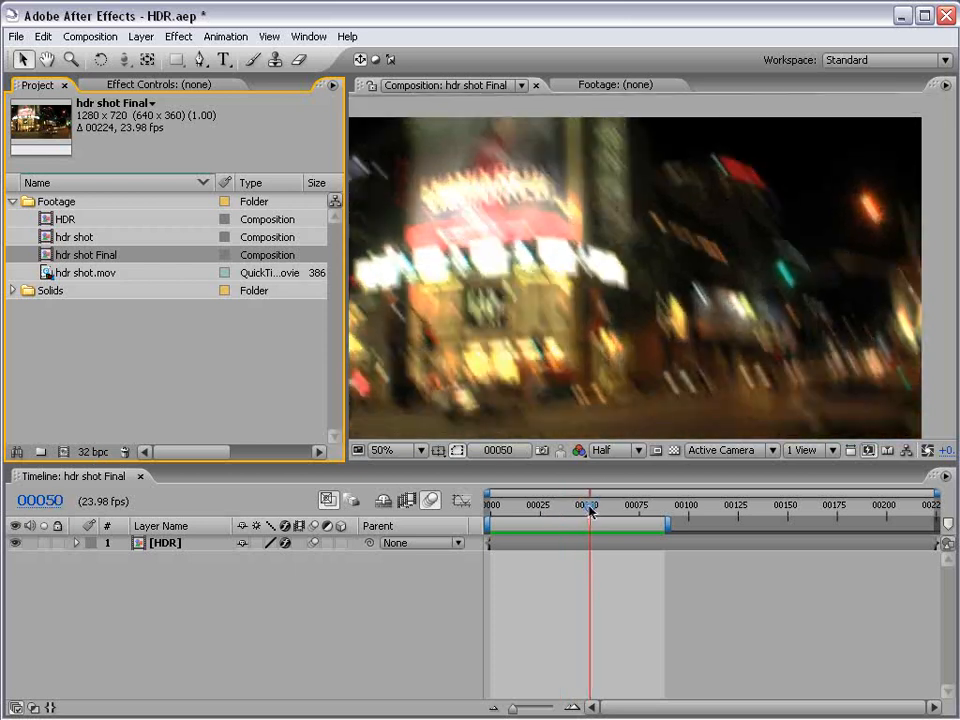
pyautogui.click(93, 452)
pyautogui.click(93, 452)
pyautogui.click(93, 452)
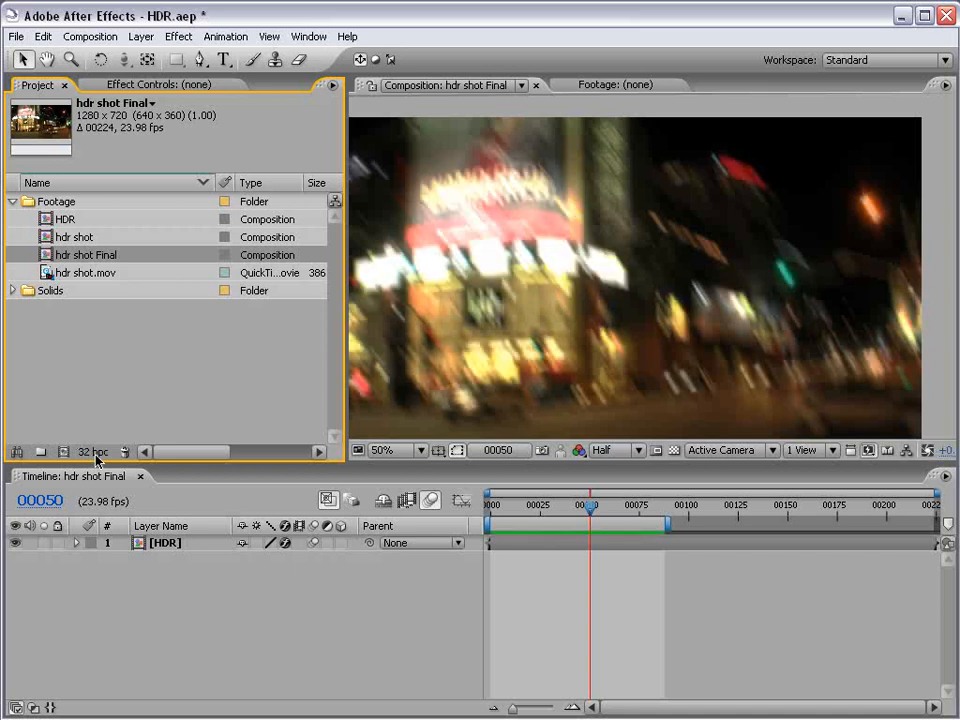
pyautogui.click(93, 452)
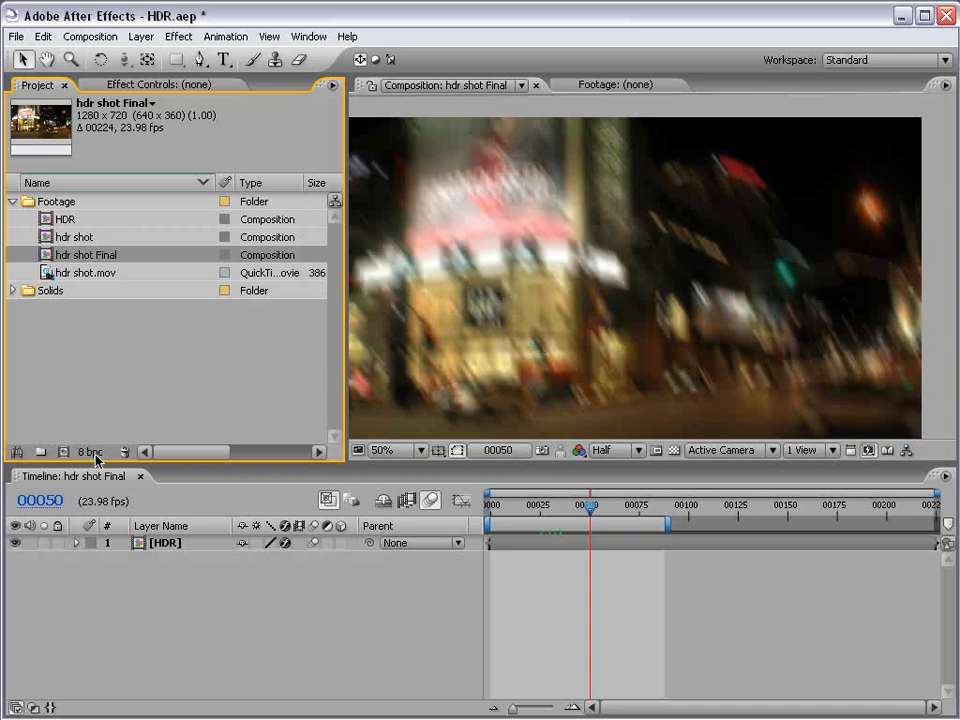
pyautogui.click(95, 454)
pyautogui.click(95, 454)
pyautogui.click(93, 452)
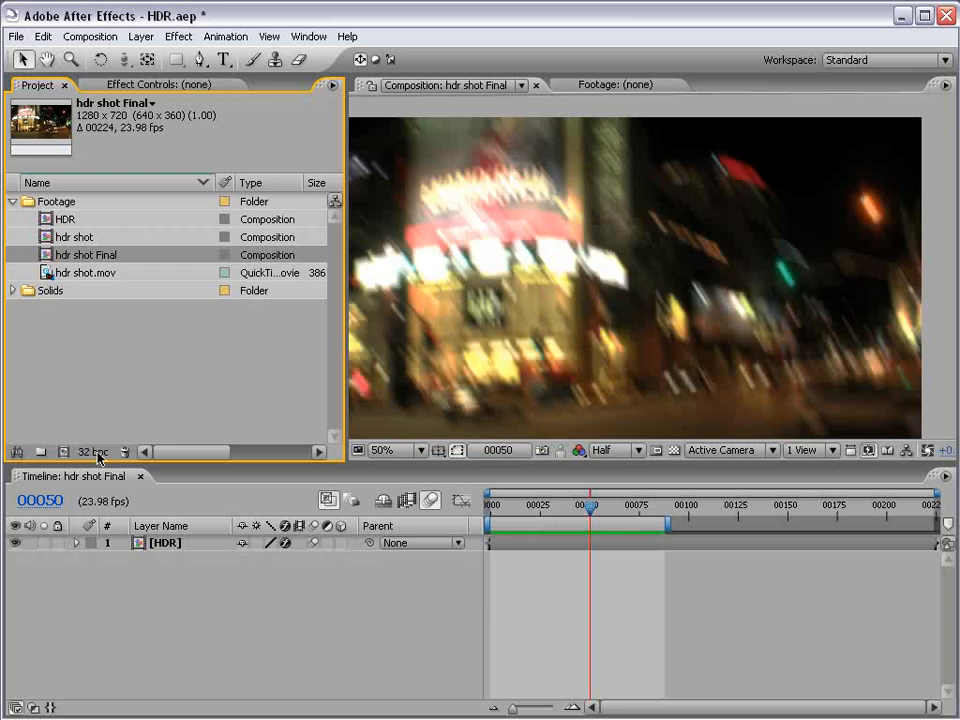
# Examine the blurred headlights of the passing car around frames 168 to 172 and return to frame 63.
pyautogui.moveTo(593, 512); pyautogui.dragTo(824, 514)
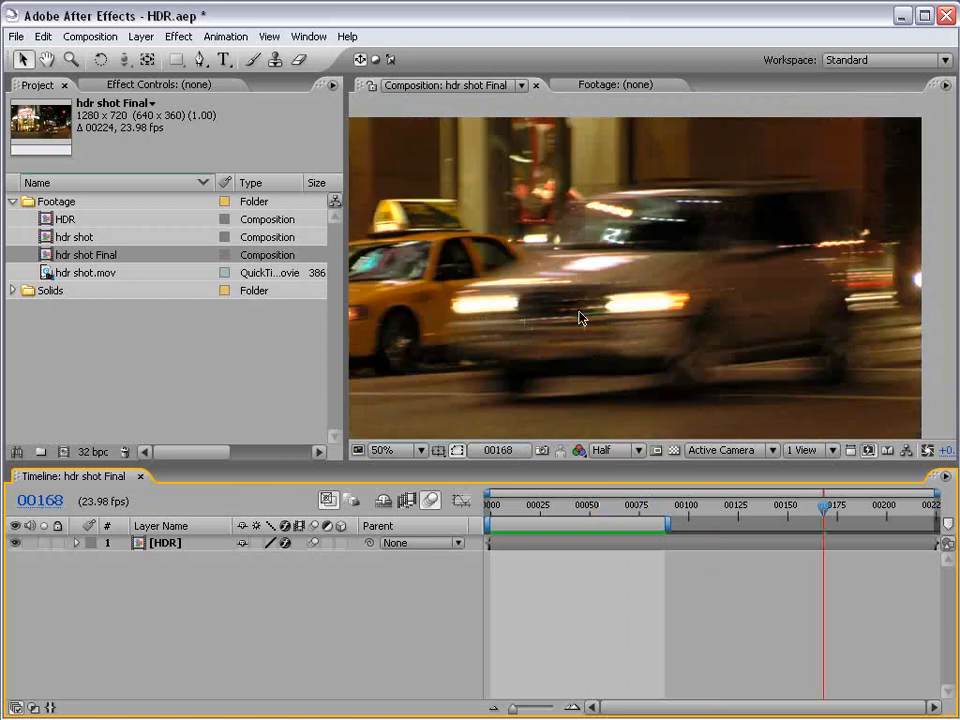
pyautogui.press('pagedown')
pyautogui.press('pagedown')
pyautogui.press('pagedown')
pyautogui.press('pagedown')
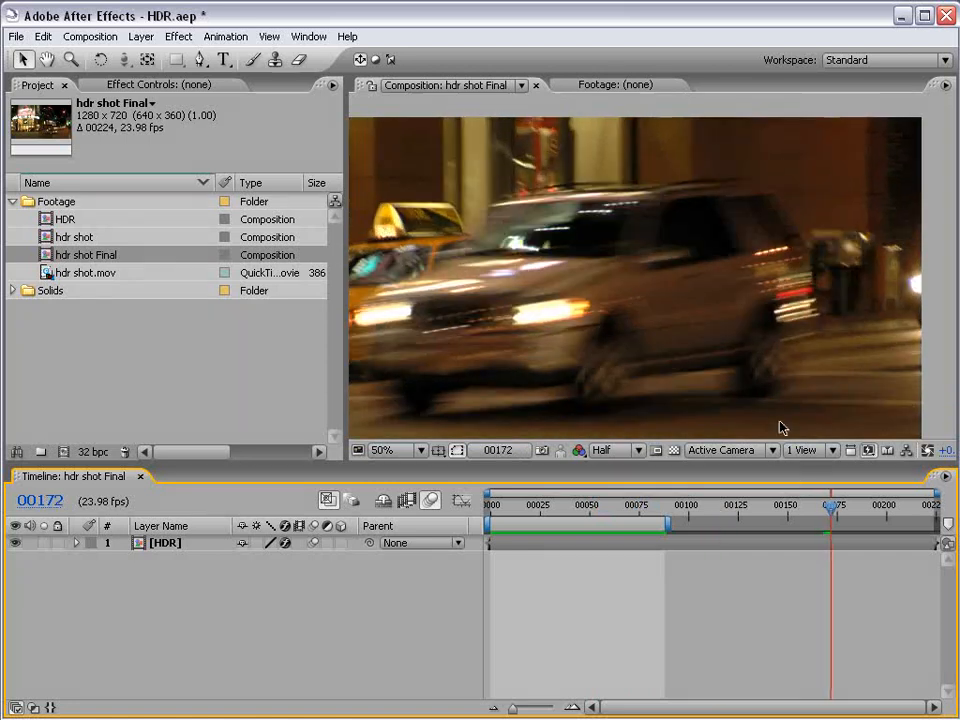
pyautogui.press('pageup')
pyautogui.press('pageup')
pyautogui.press('pageup')
pyautogui.press('pageup')
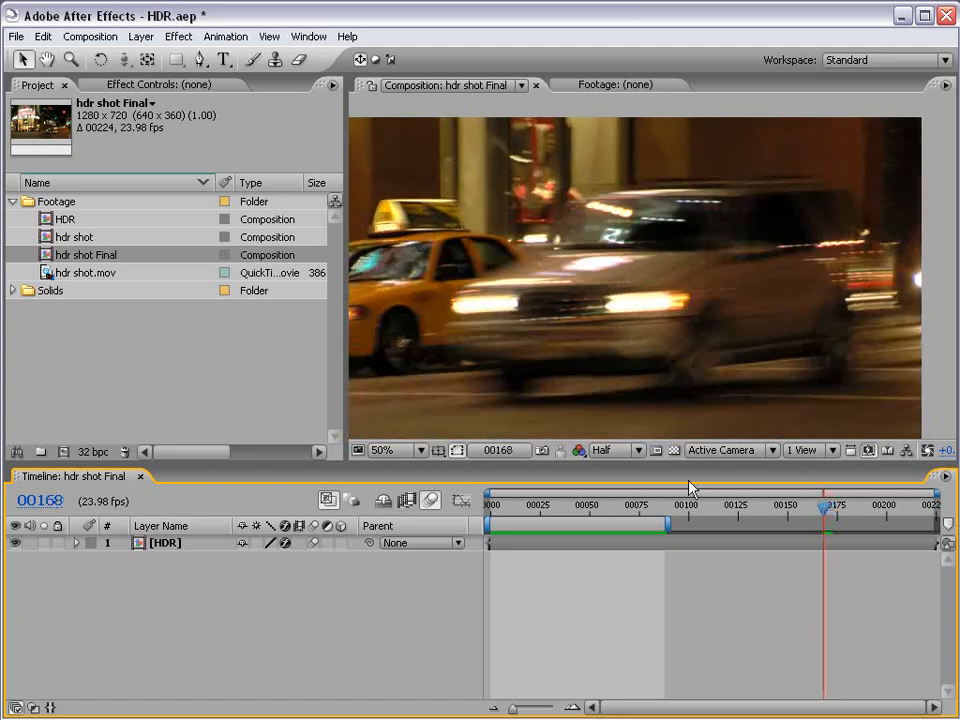
pyautogui.moveTo(630, 507)
pyautogui.mouseDown()
pyautogui.moveTo(507, 514)
pyautogui.moveTo(615, 514)
pyautogui.mouseUp()
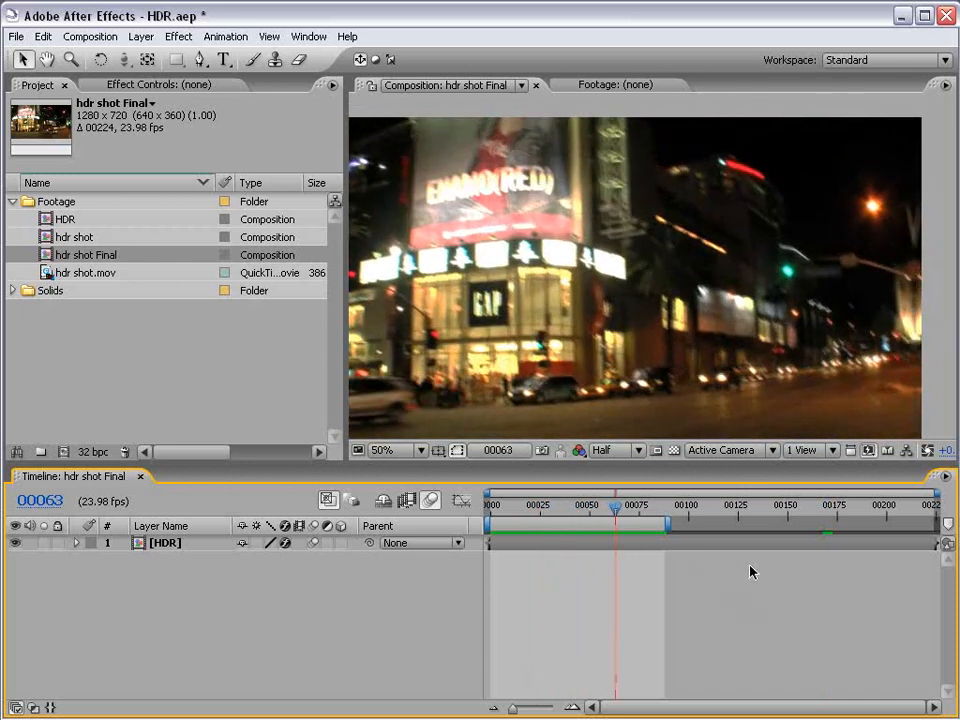
# Open the hdr shot.mov footage in its own reduced viewer window, play it and close the window.
pyautogui.click(658, 547)
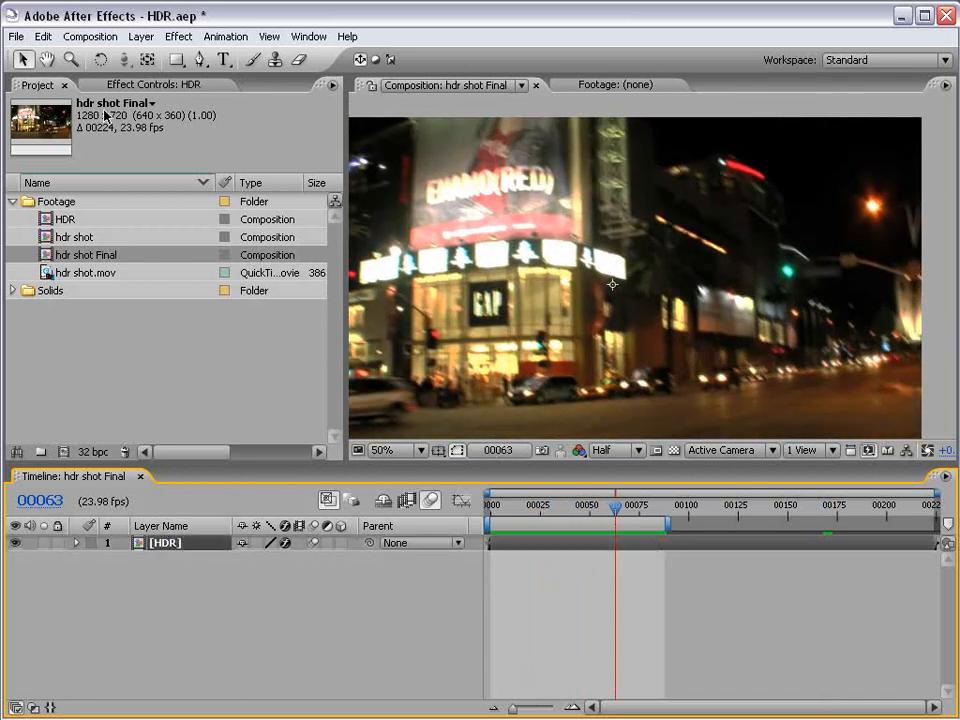
pyautogui.click(137, 339)
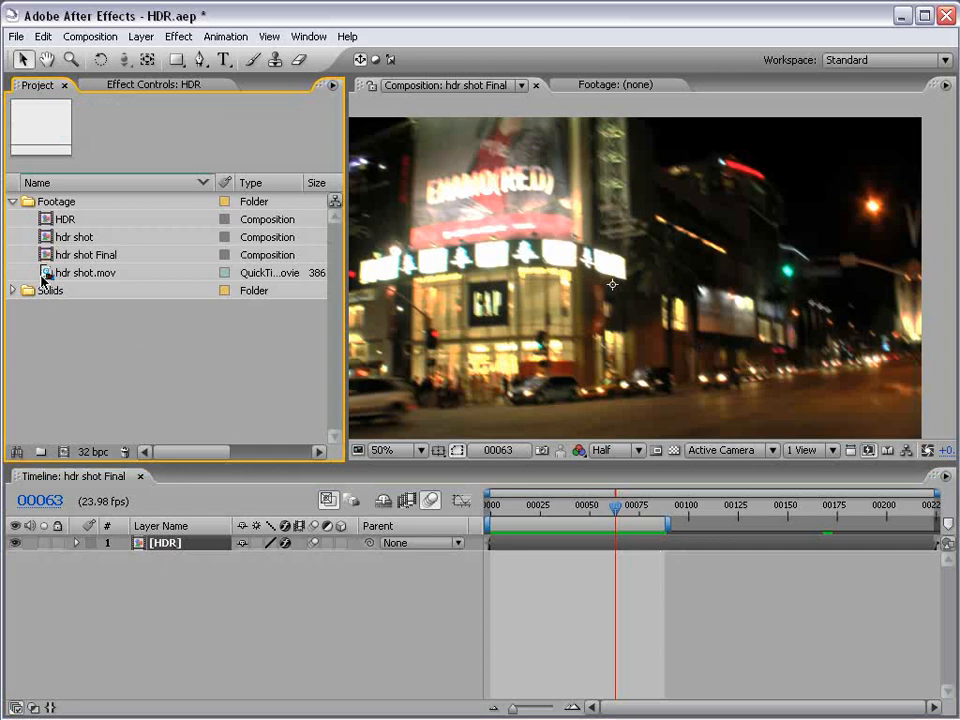
pyautogui.click(74, 276)
pyautogui.doubleClick(47, 272)
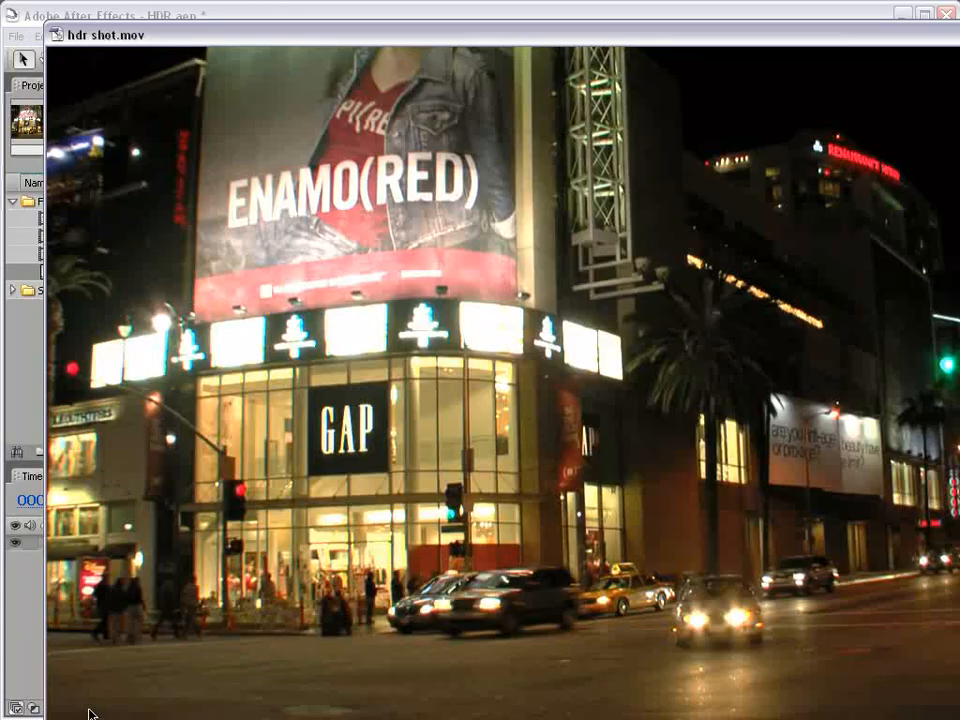
pyautogui.moveTo(958, 660); pyautogui.dragTo(642, 449)
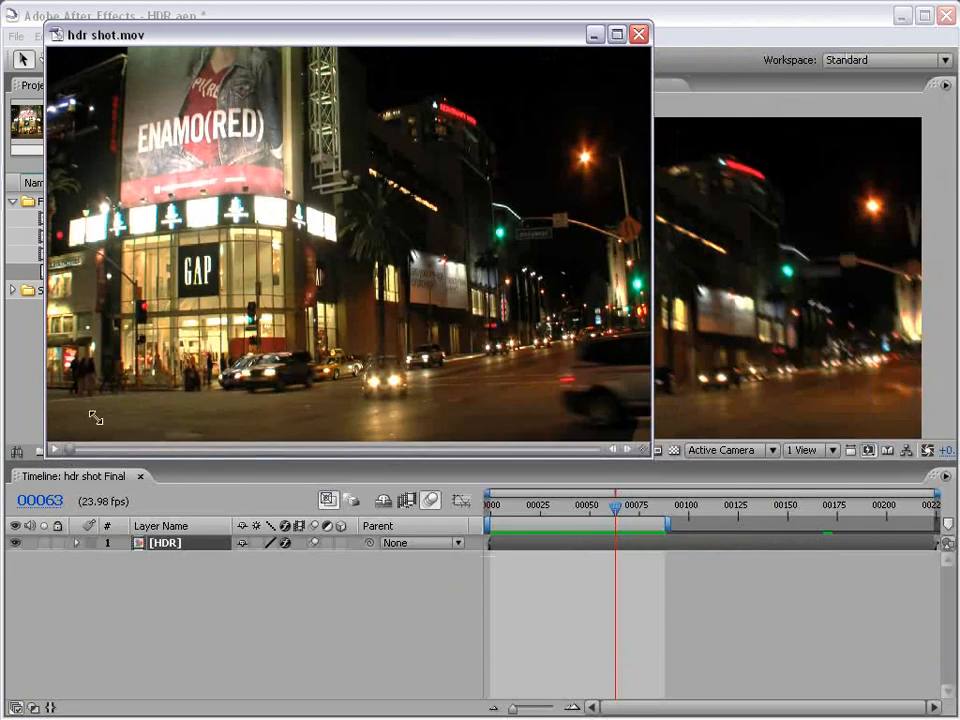
pyautogui.click(53, 451)
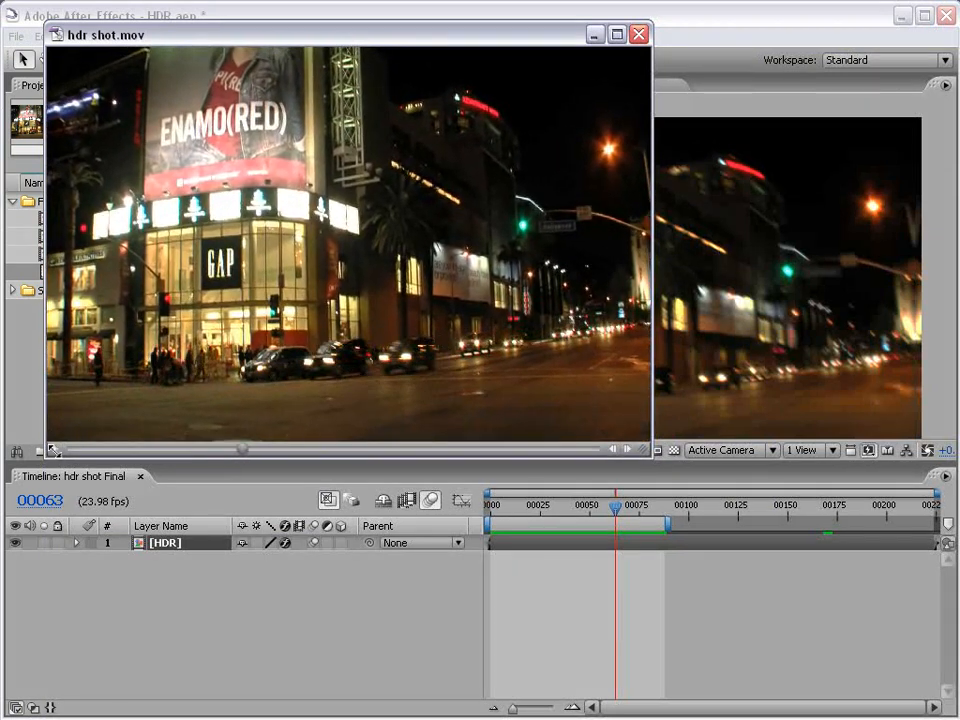
pyautogui.click(639, 35)
# Create a new composition from hdr shot.mov, scrub through its start and select the source footage in the project.
pyautogui.moveTo(47, 272); pyautogui.dragTo(66, 458)
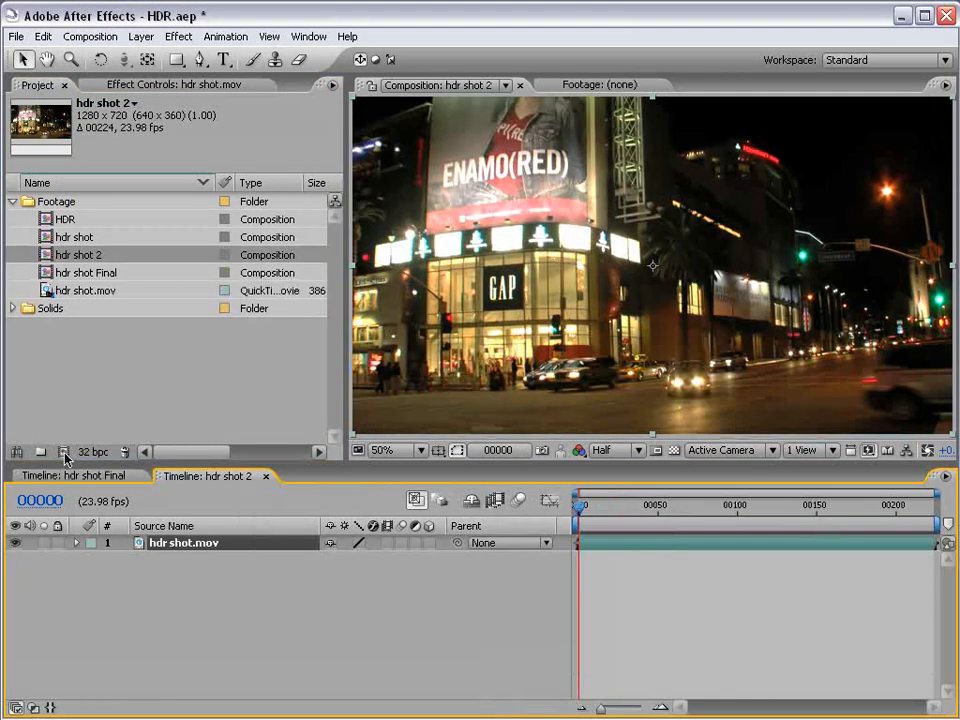
pyautogui.moveTo(580, 506); pyautogui.dragTo(548, 517)
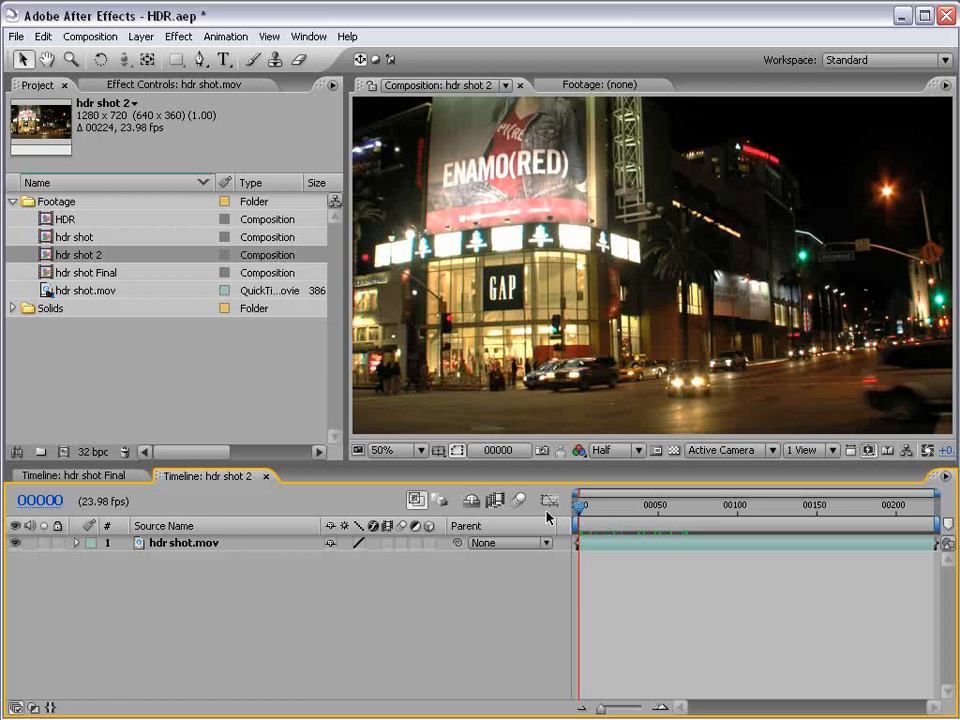
pyautogui.click(97, 293)
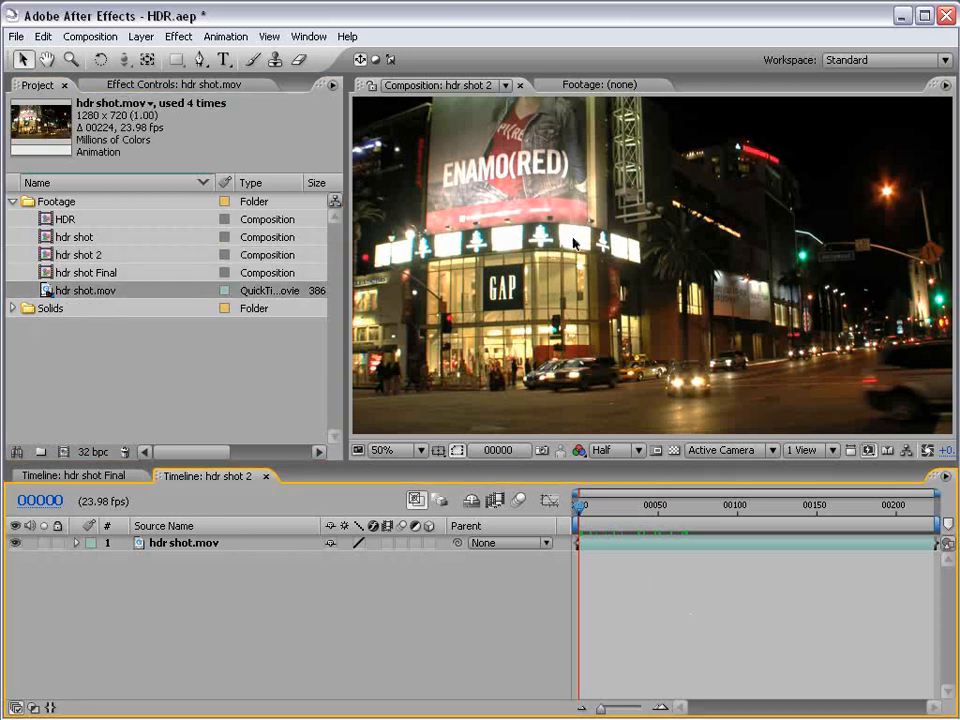
# Duplicate the hdr shot.mov layer in the hdr shot 2 composition.
pyautogui.click(618, 547)
pyautogui.click(319, 603)
pyautogui.click(180, 544)
pyautogui.hotkey('ctrl', 'd')
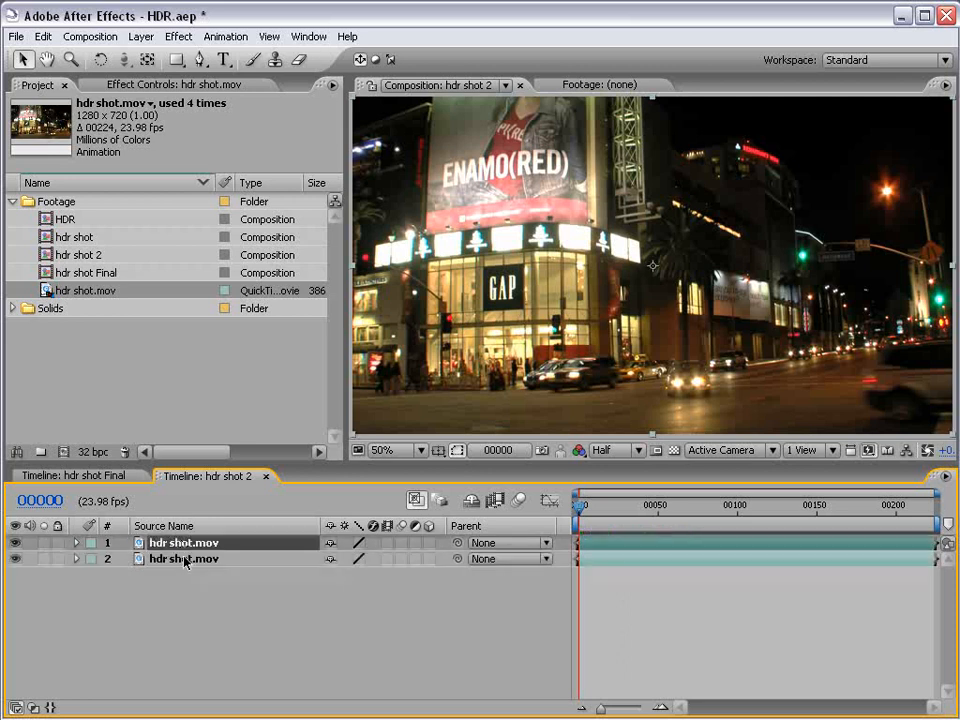
# Apply the Levels effect to the top hdr shot.mov layer and set Input Black to 0.95.
pyautogui.click(178, 36)
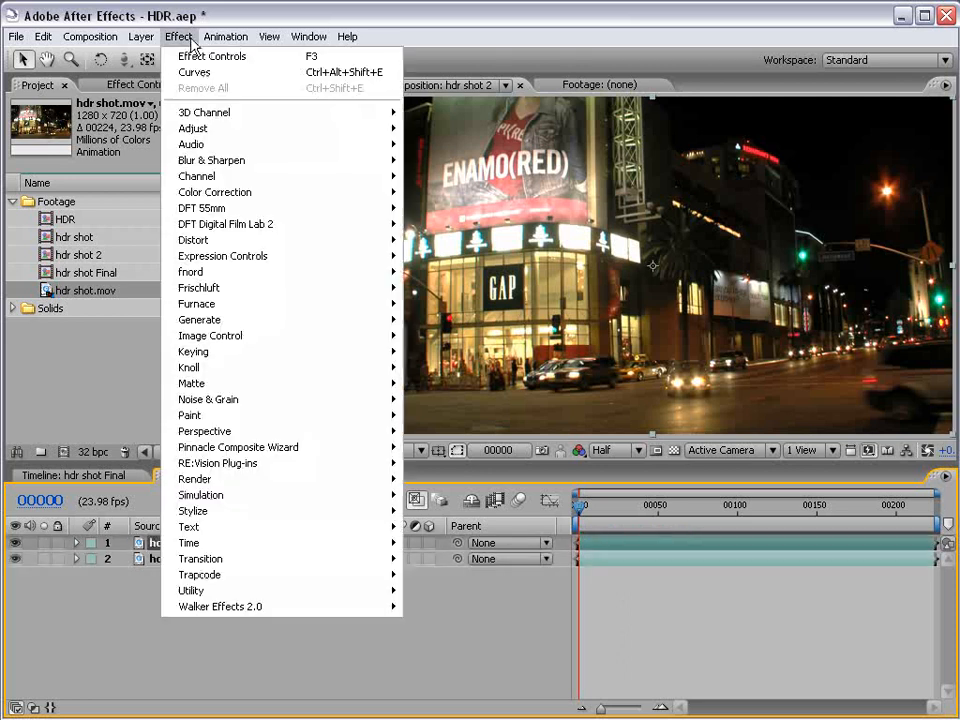
pyautogui.moveTo(322, 193)
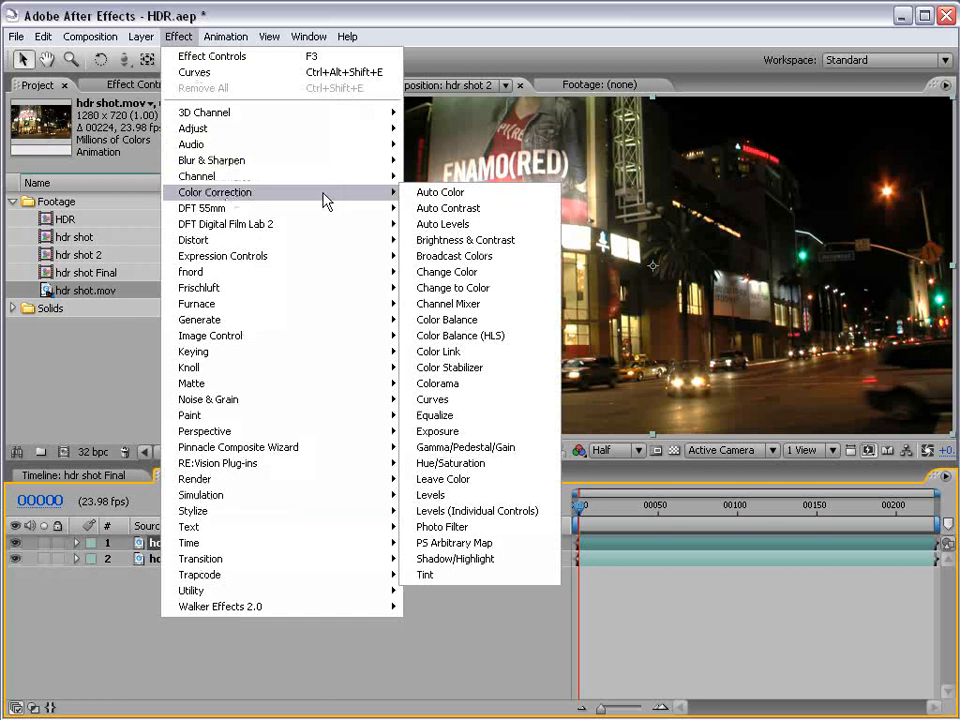
pyautogui.click(431, 494)
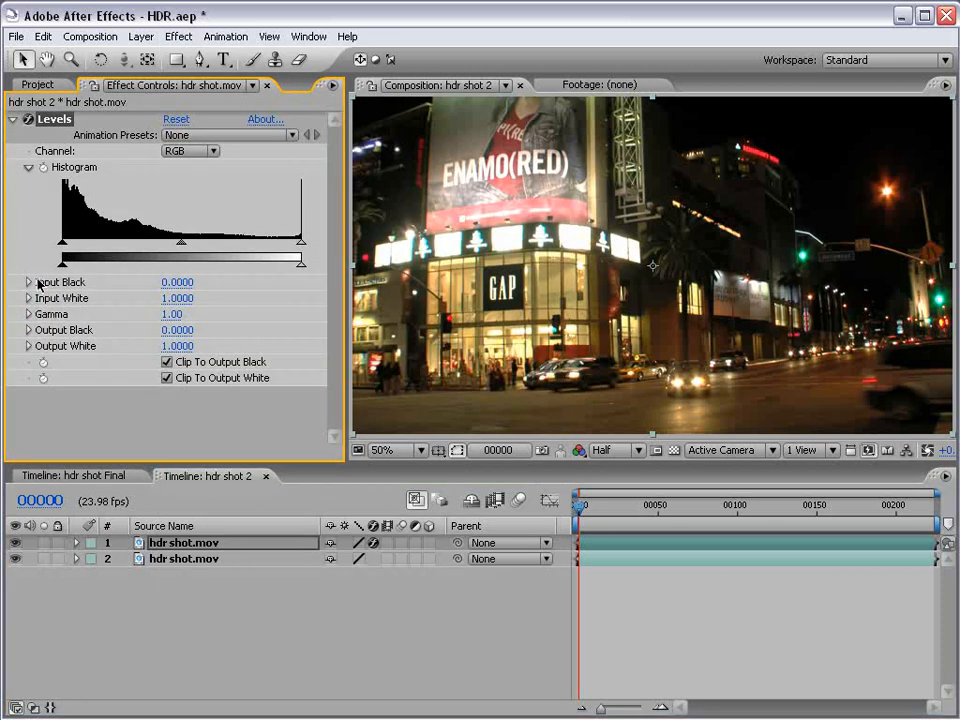
pyautogui.click(176, 282)
pyautogui.write('0')
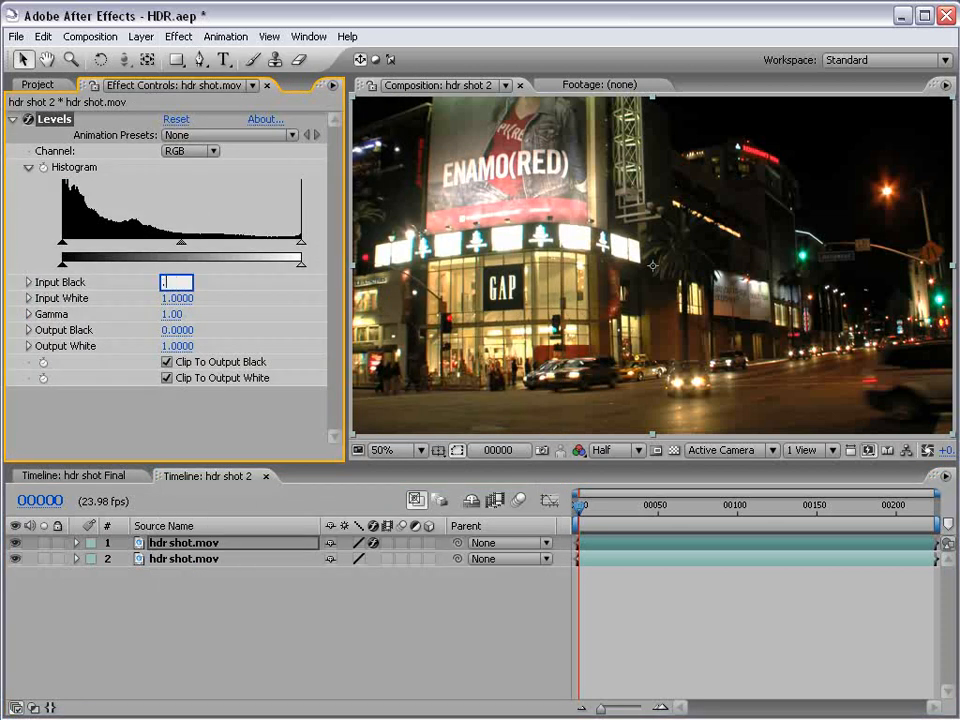
pyautogui.write('.95')
pyautogui.press('Return')
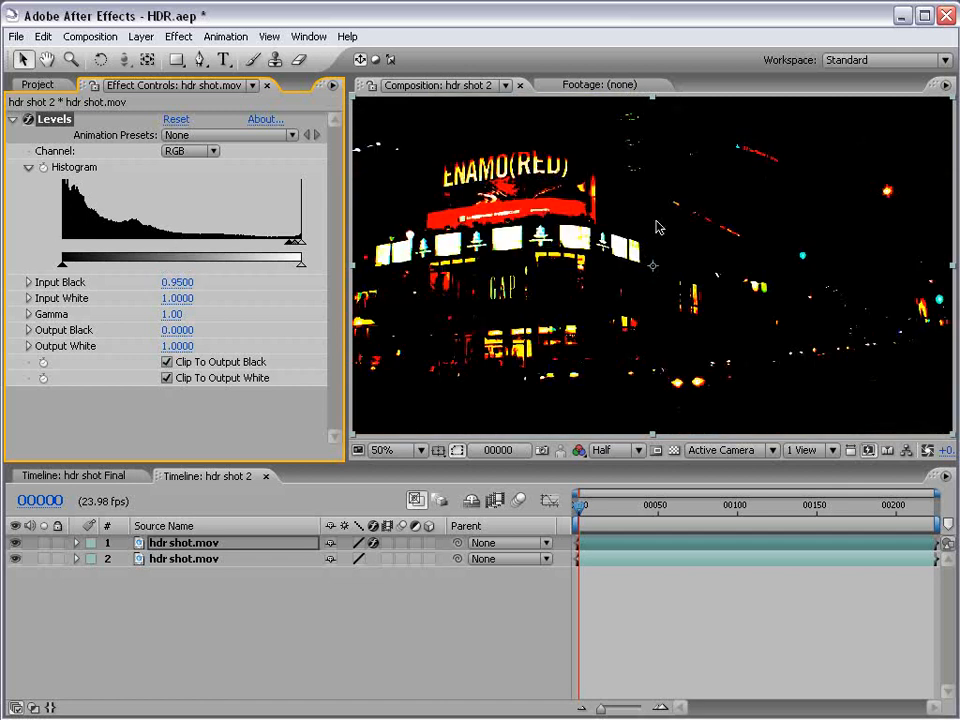
# Nudge the black input level on the Levels histogram and restore Input Black to 0.95.
pyautogui.moveTo(290, 245)
pyautogui.mouseDown()
pyautogui.moveTo(62, 254)
pyautogui.moveTo(293, 256)
pyautogui.mouseUp()
pyautogui.click(185, 282)
pyautogui.write('.')
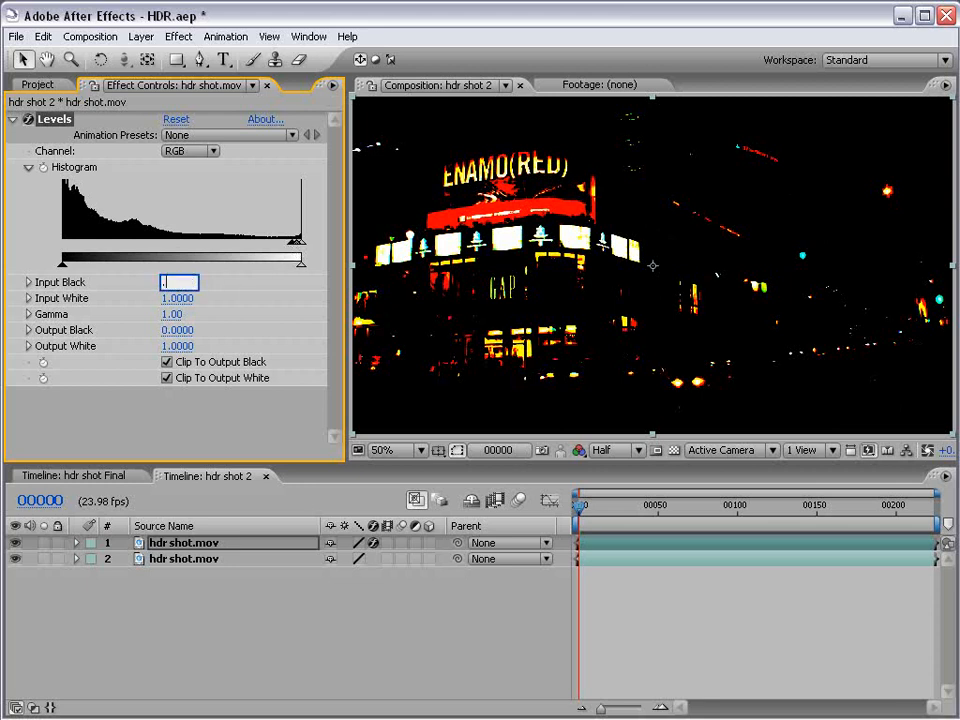
pyautogui.press('Return')
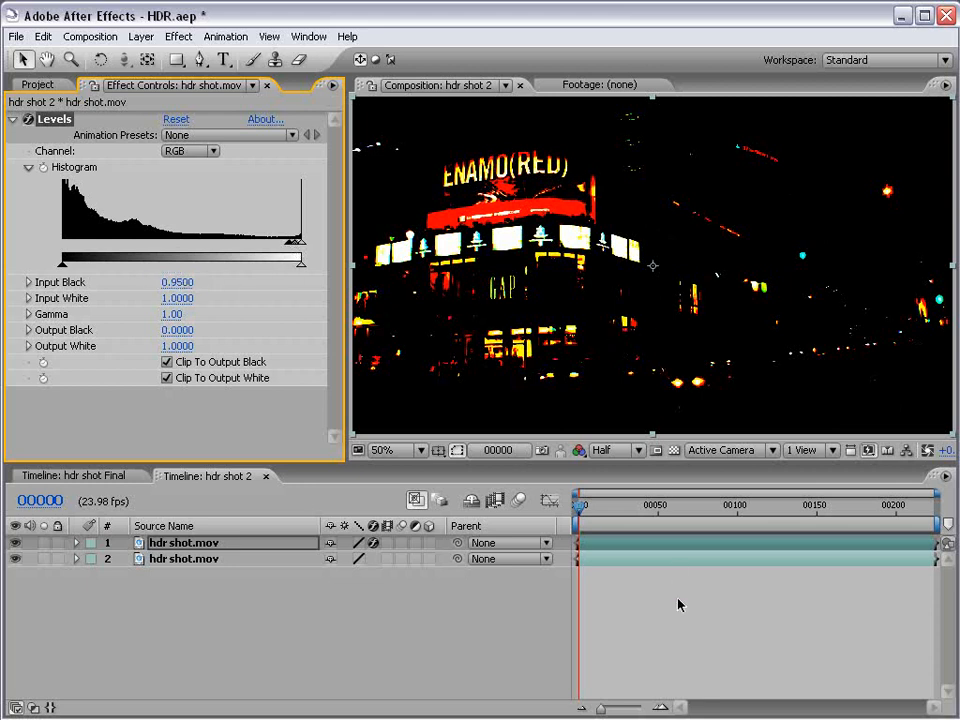
# Show the layer blending modes, set the top hdr shot.mov layer to Add and return to the project items.
pyautogui.click(652, 620)
pyautogui.press('F4')
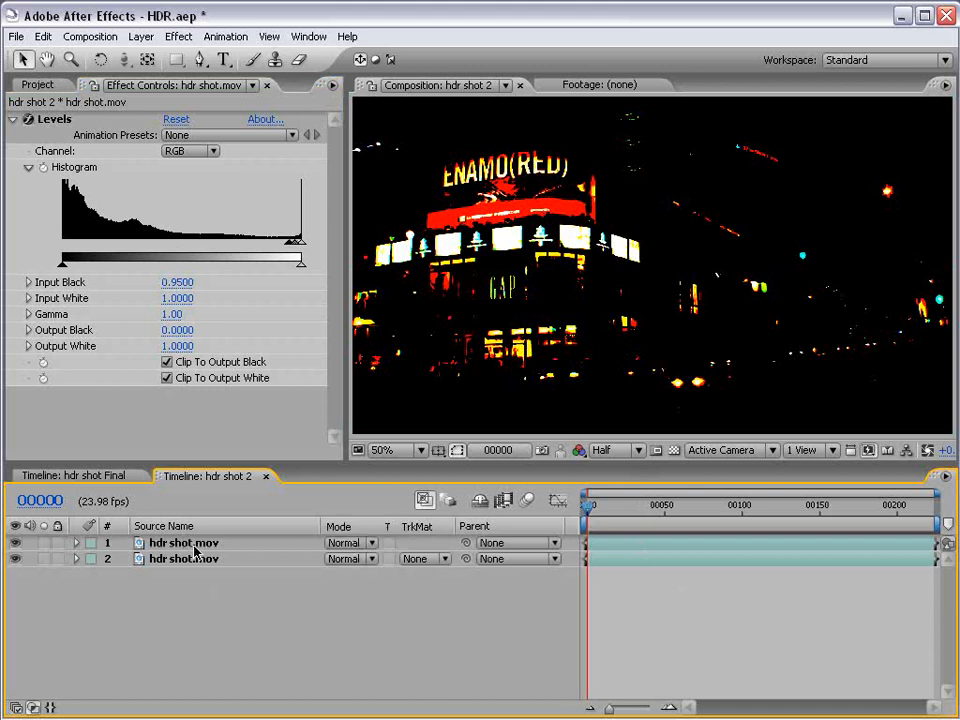
pyautogui.click(343, 542)
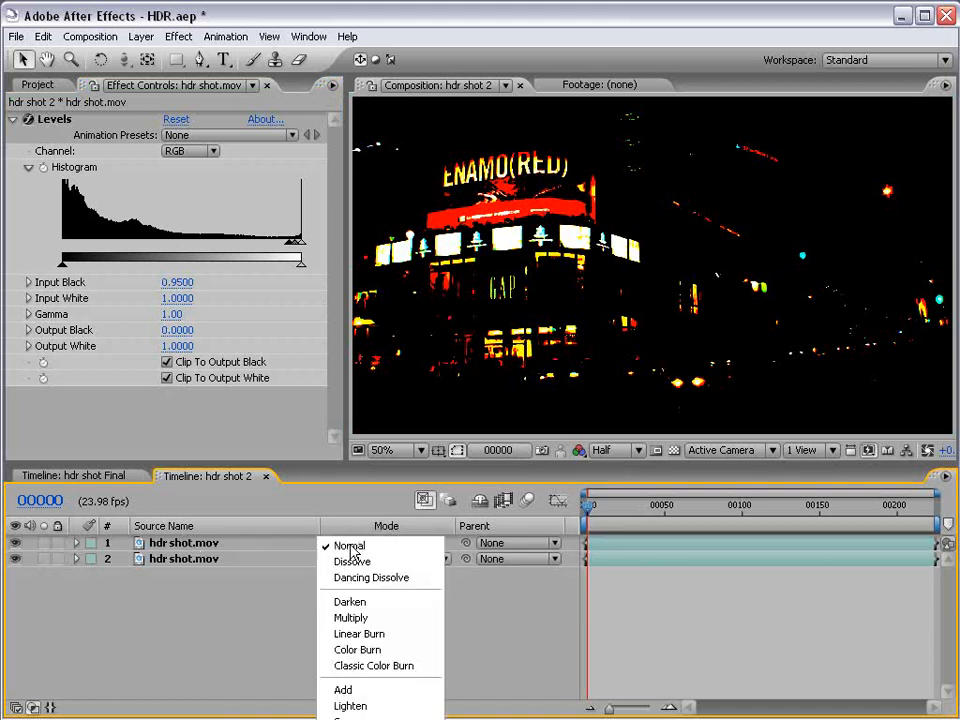
pyautogui.click(364, 690)
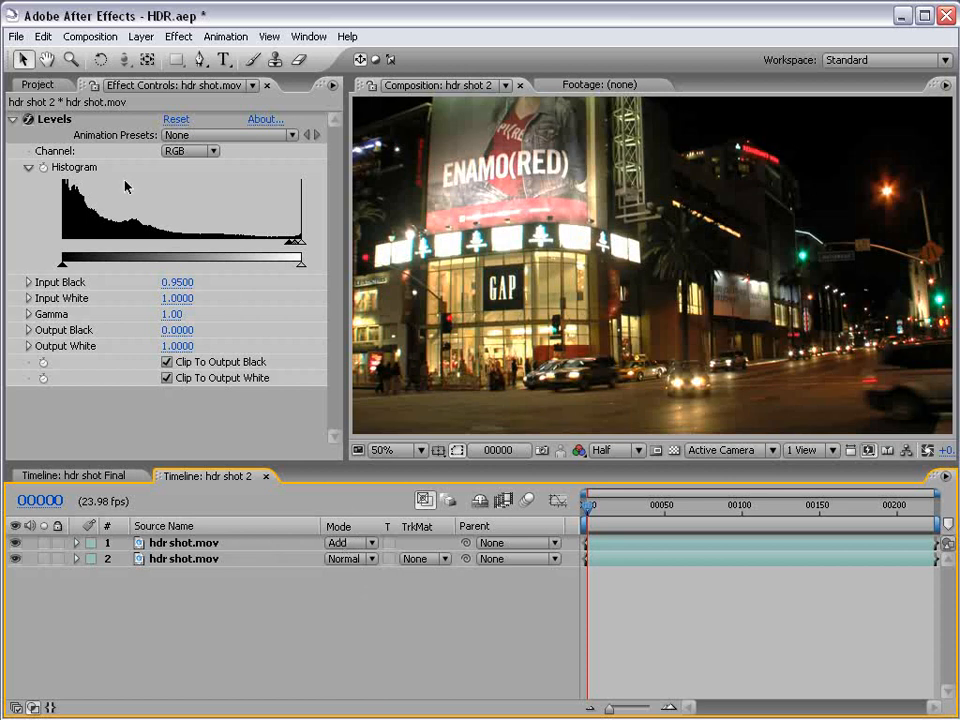
pyautogui.click(40, 85)
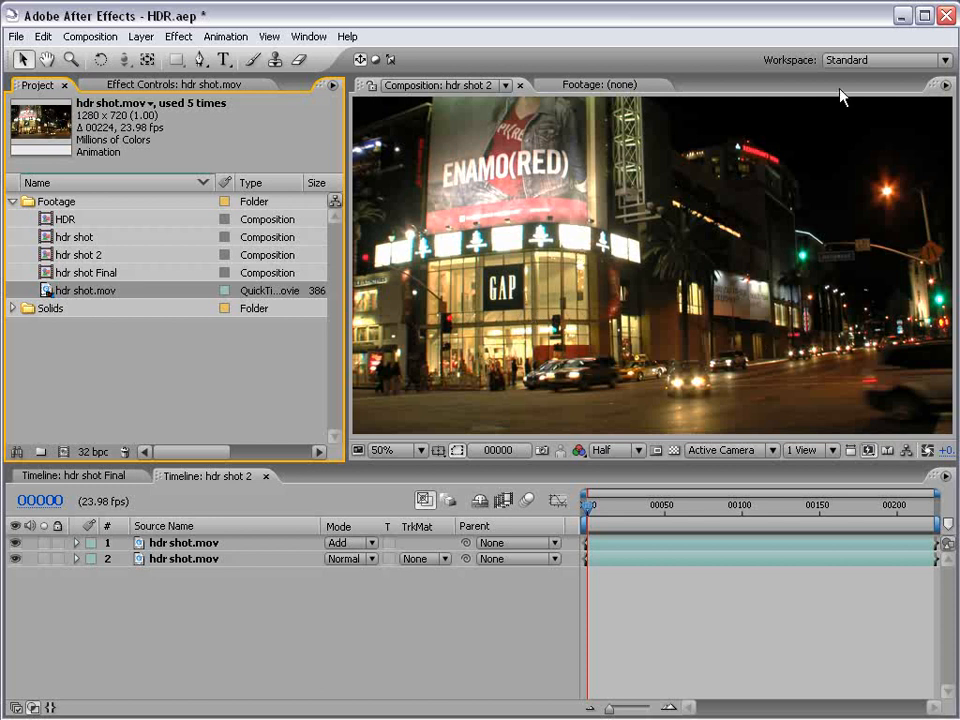
# Bring up the Standard workspace layout that includes the Info panel, and list the timeline layers by layer name.
pyautogui.click(833, 60)
pyautogui.click(851, 261)
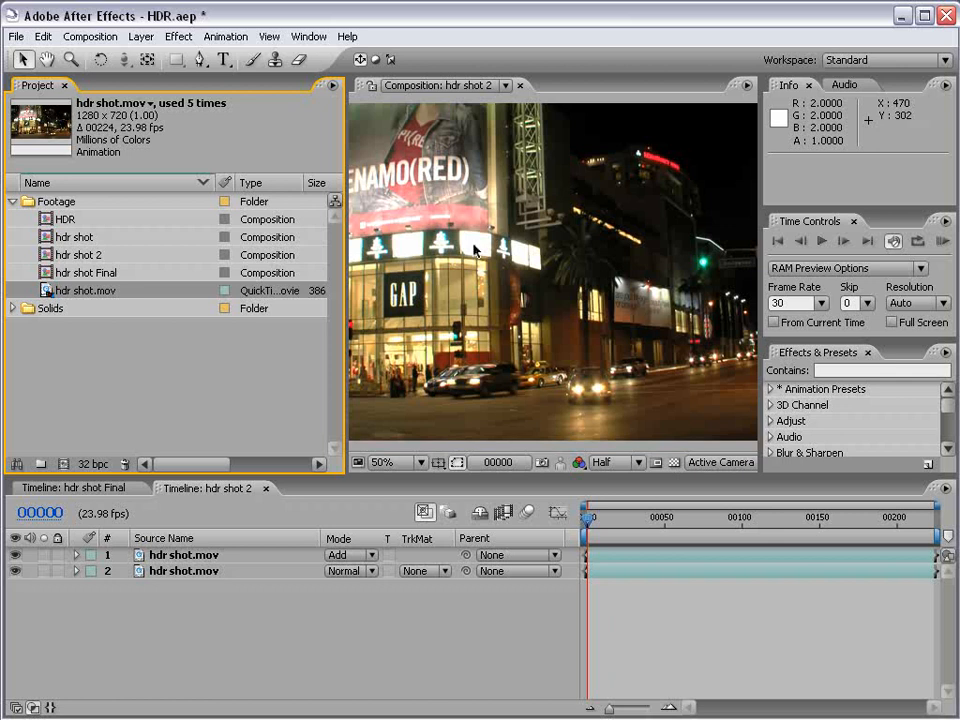
pyautogui.click(163, 538)
# Stack two extra copies of the Add-mode hdr shot.mov layer to test brighter highlights, and remove both copies again.
pyautogui.click(178, 555)
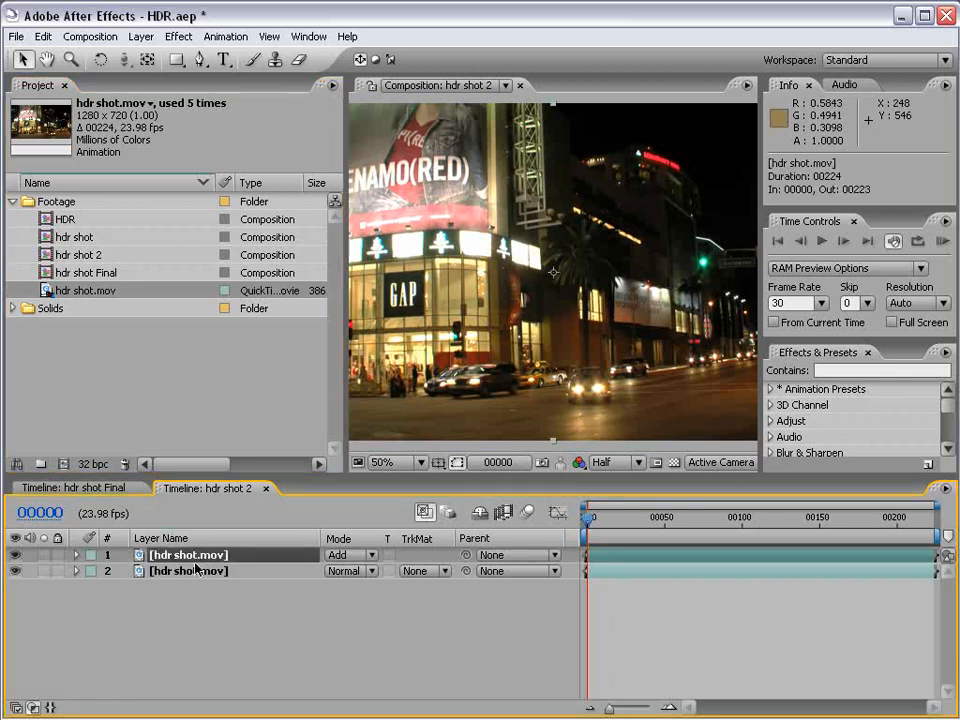
pyautogui.hotkey('ctrl', 'd')
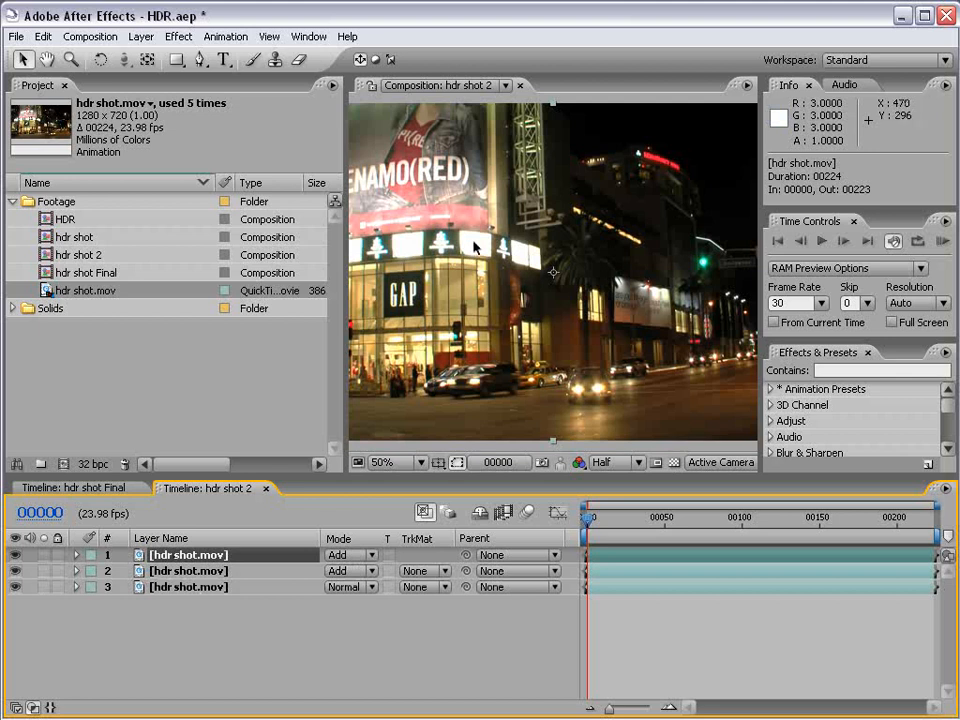
pyautogui.hotkey('ctrl', 'd')
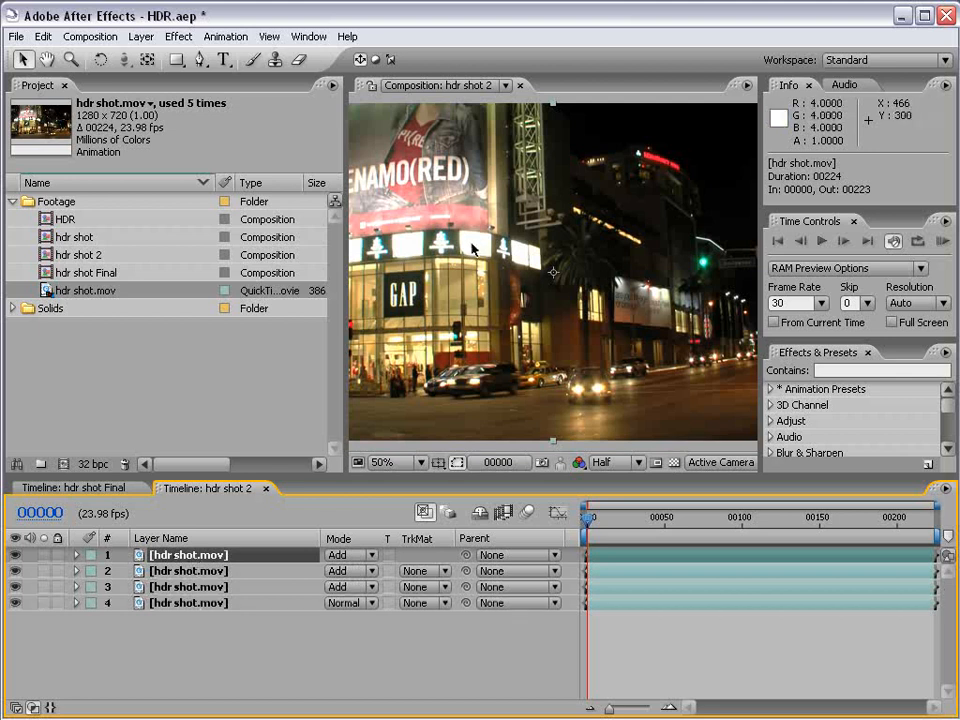
pyautogui.hotkey('ctrl', 'z')
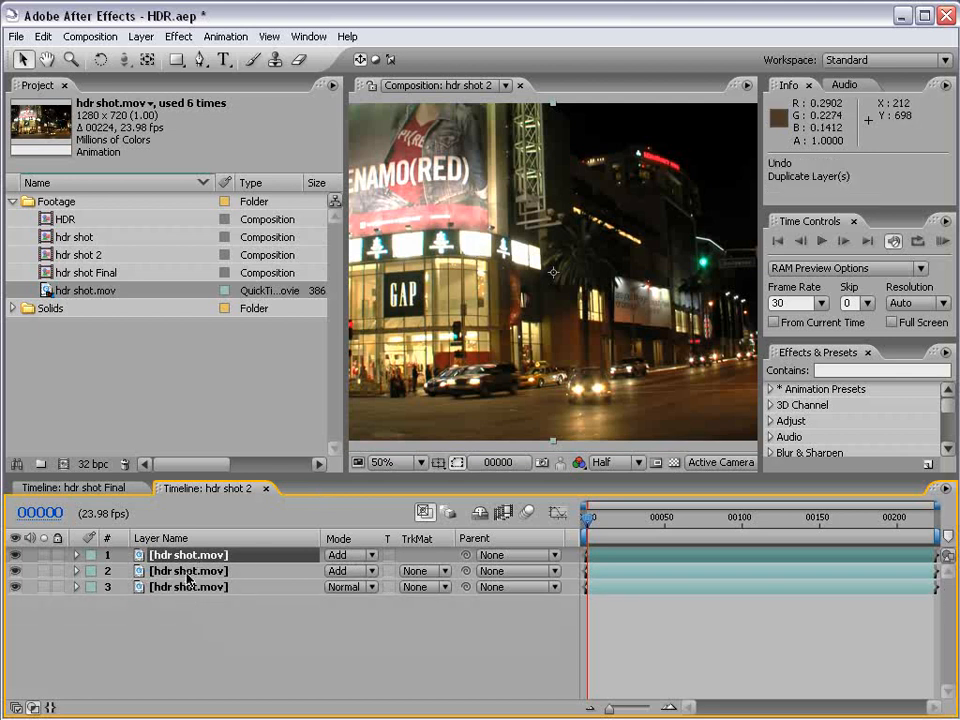
pyautogui.click(216, 562)
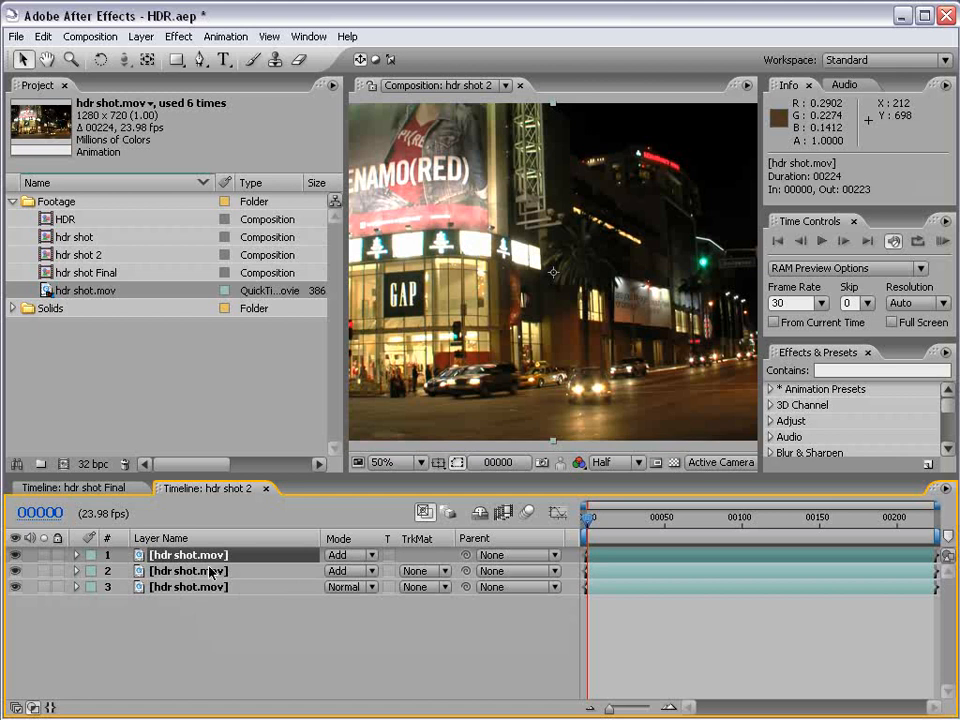
pyautogui.press('Delete')
pyautogui.click(205, 559)
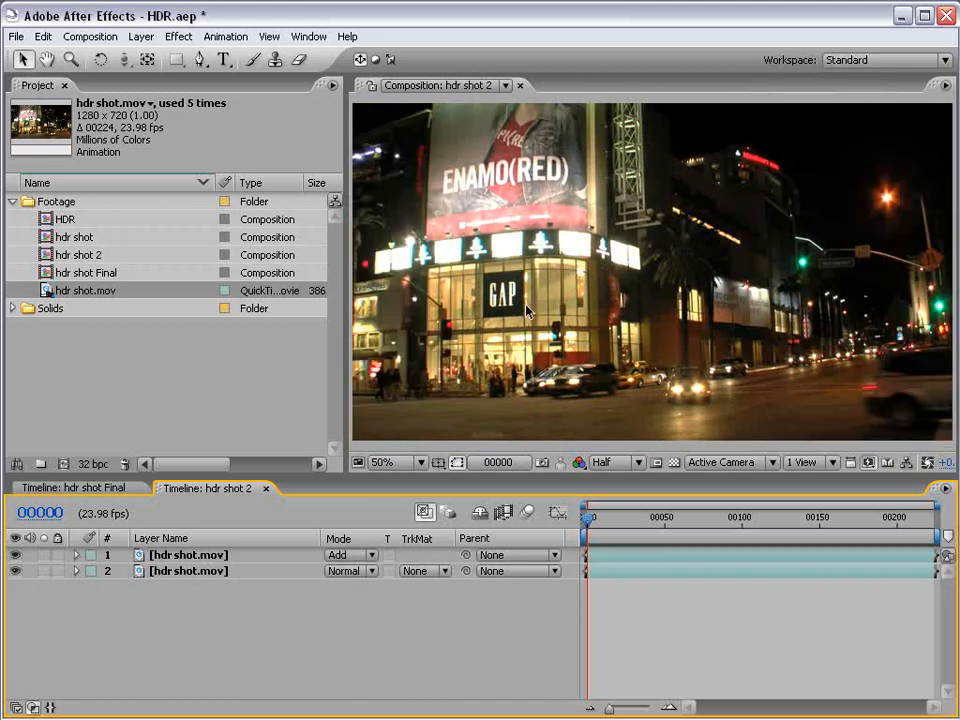
# Create an adjustment layer above the hdr shot.mov layers and apply the Fast Blur effect to it.
pyautogui.click(141, 36)
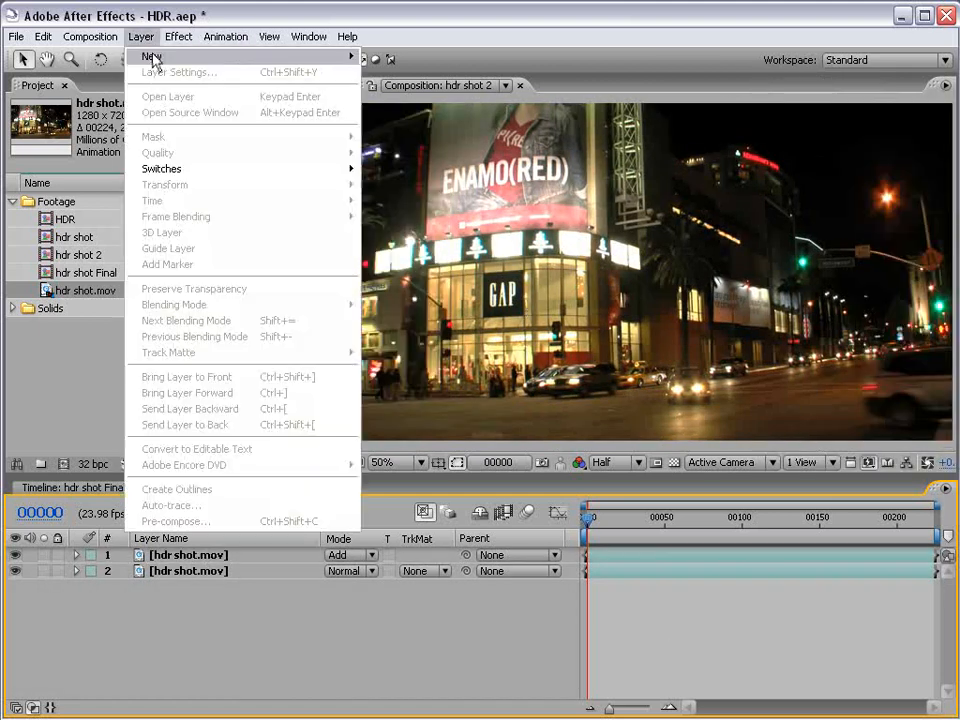
pyautogui.moveTo(170, 56)
pyautogui.click(430, 137)
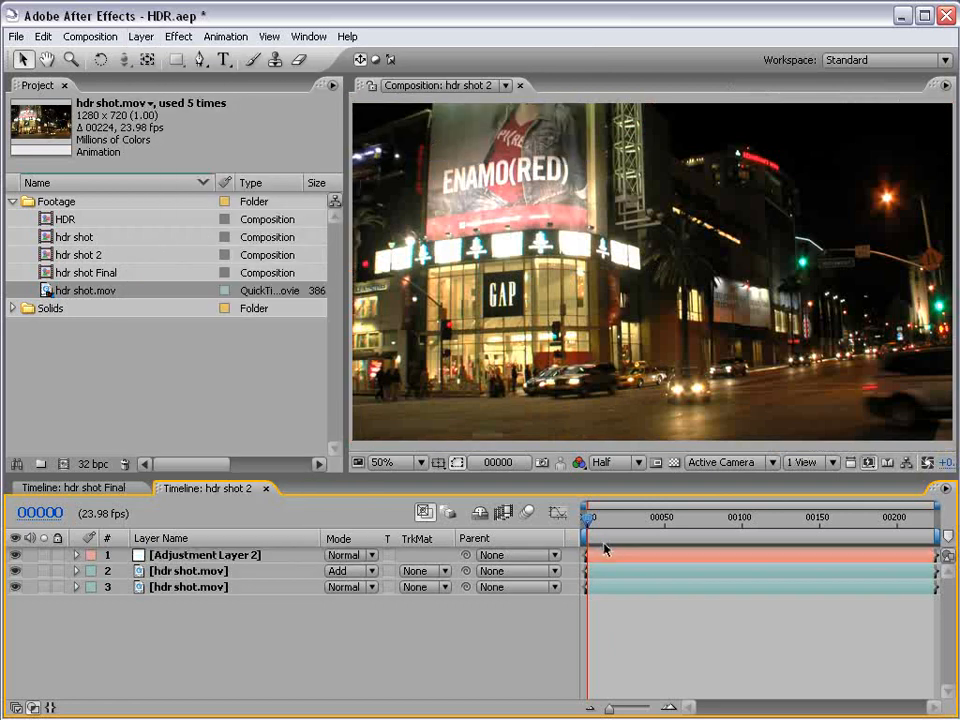
pyautogui.click(179, 36)
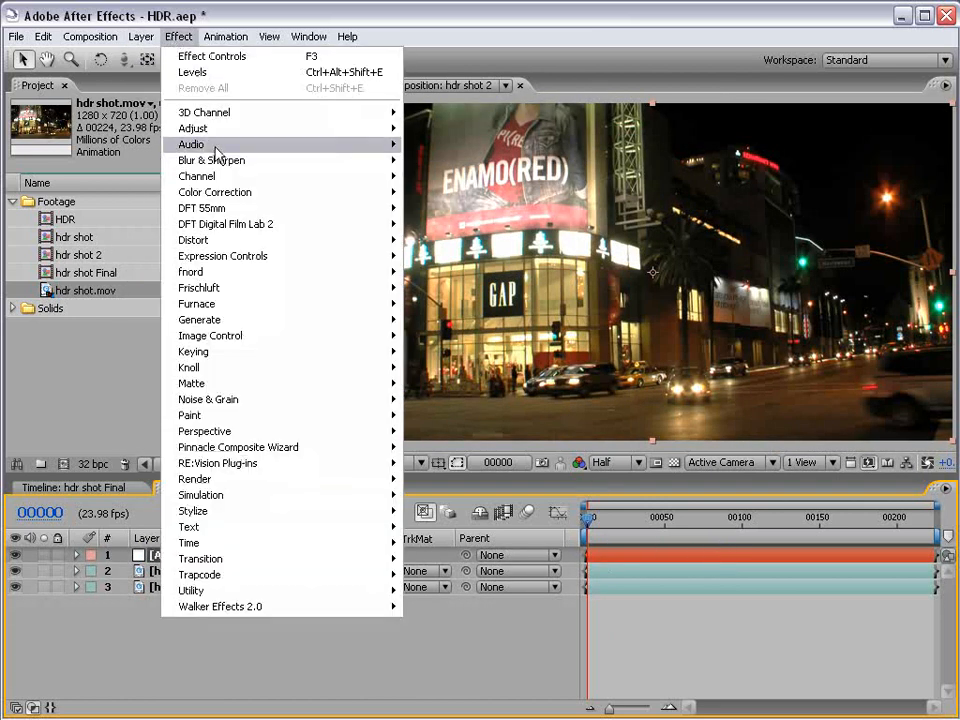
pyautogui.moveTo(210, 160)
pyautogui.click(436, 272)
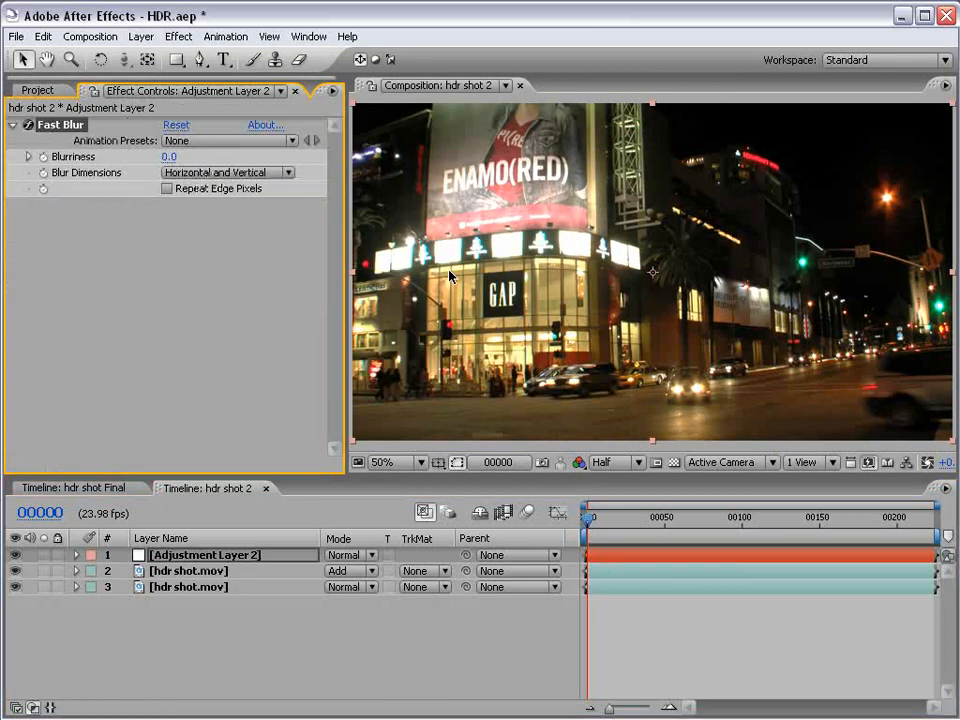
pyautogui.click(36, 91)
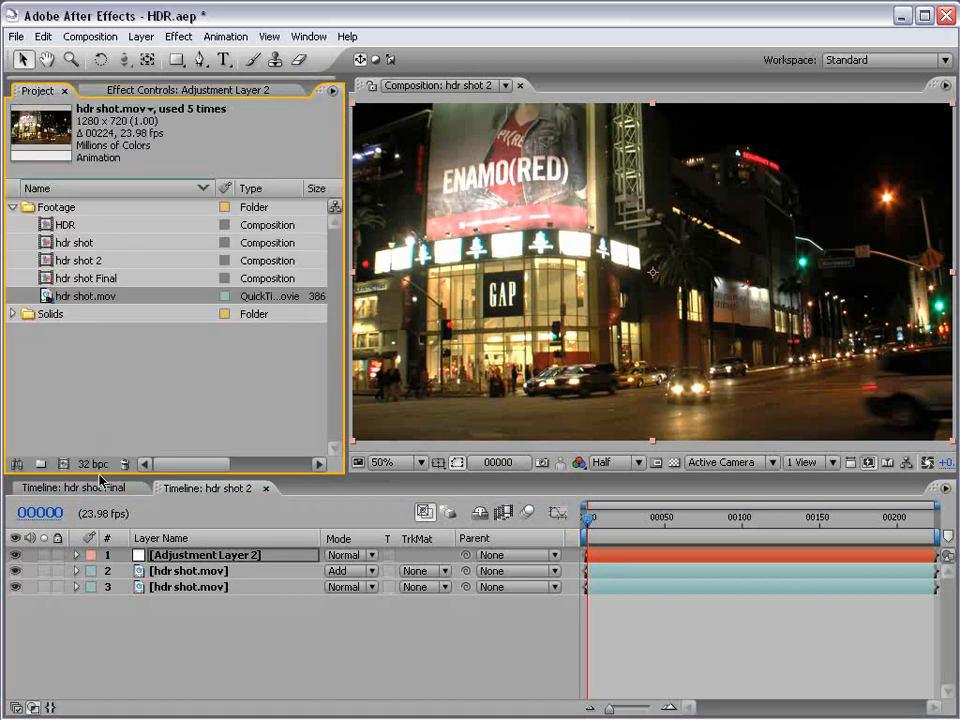
pyautogui.click(176, 93)
pyautogui.click(50, 128)
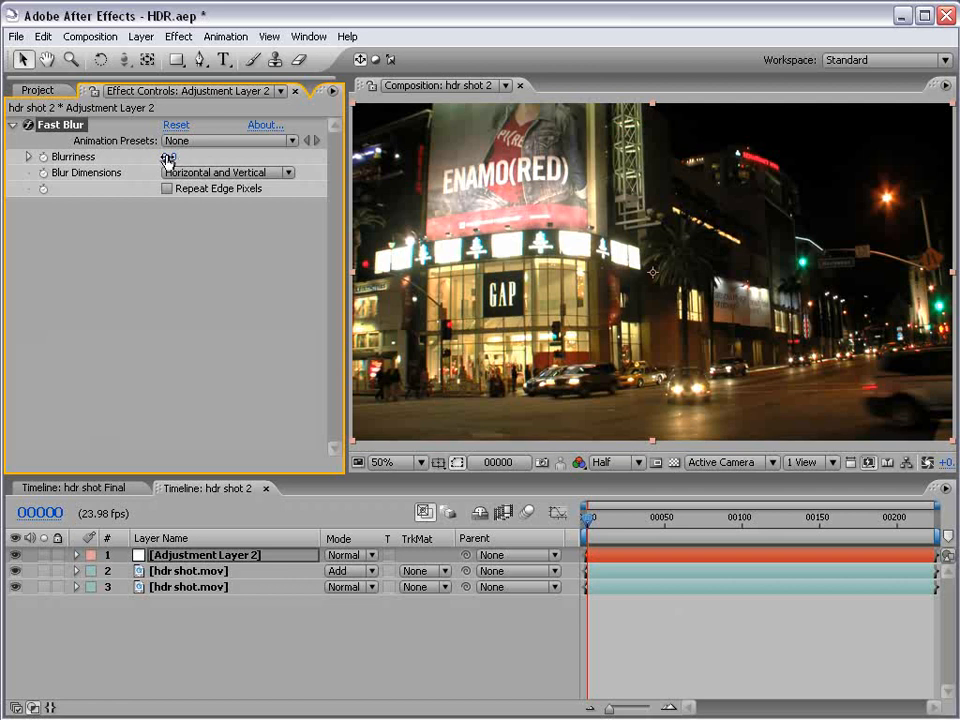
pyautogui.click(179, 36)
pyautogui.moveTo(300, 160)
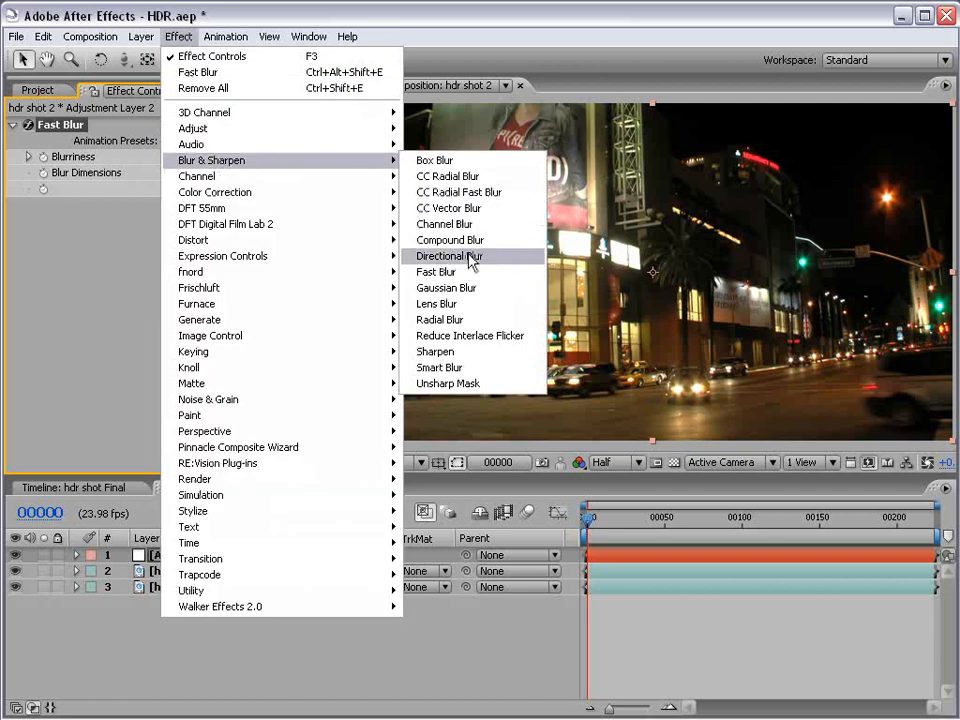
pyautogui.click(448, 208)
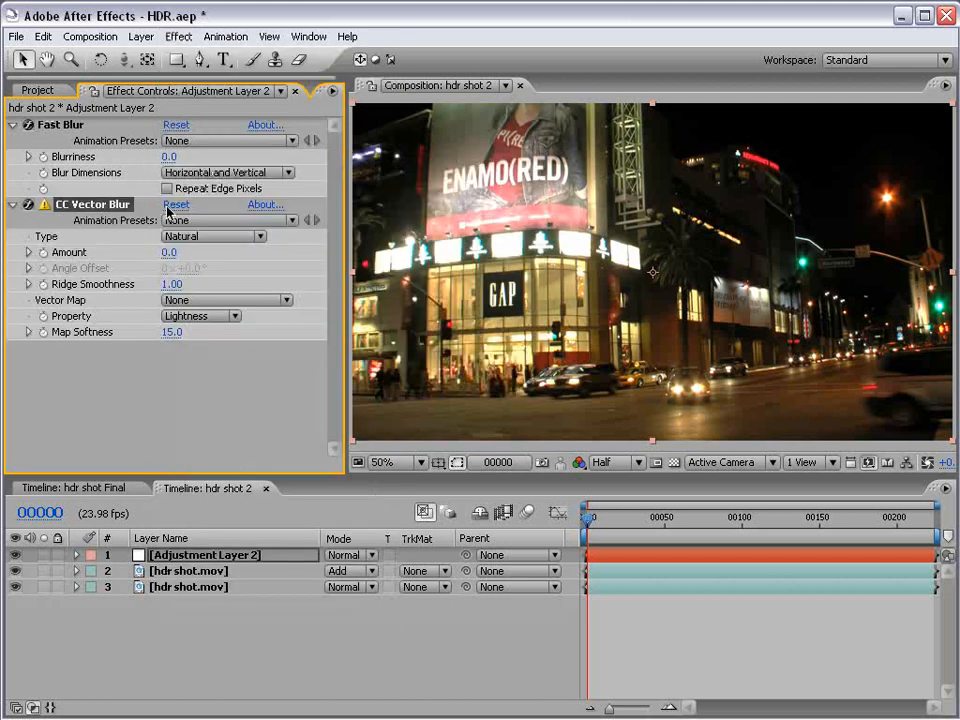
pyautogui.press('Delete')
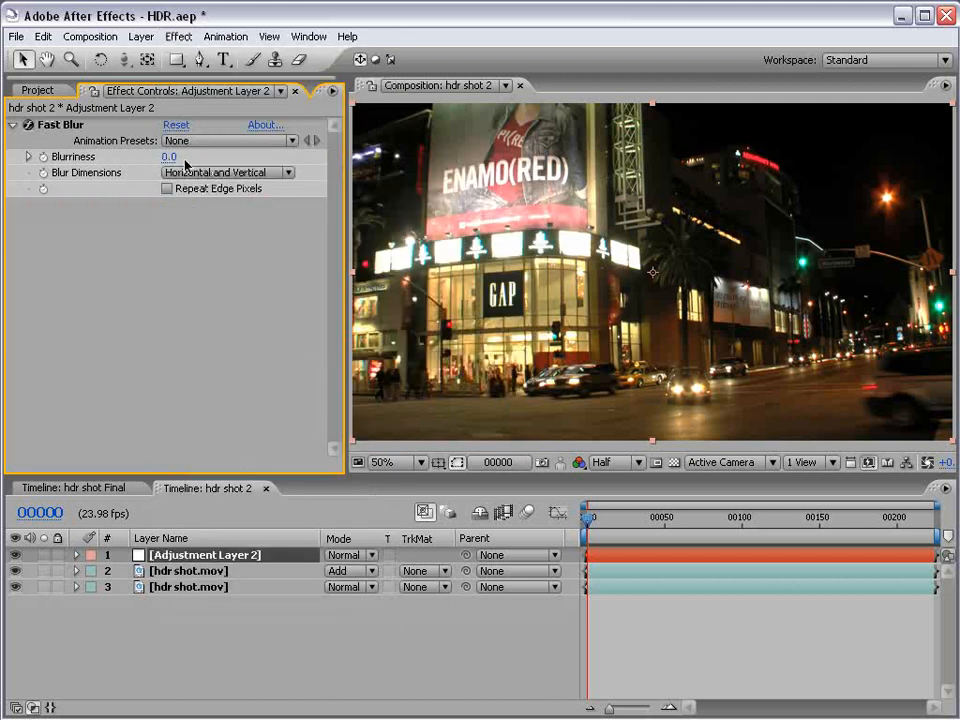
# Set the adjustment layer's Fast Blur to a Blurriness of 56 with Repeat Edge Pixels enabled.
pyautogui.moveTo(185, 160); pyautogui.dragTo(201, 181)
pyautogui.click(167, 189)
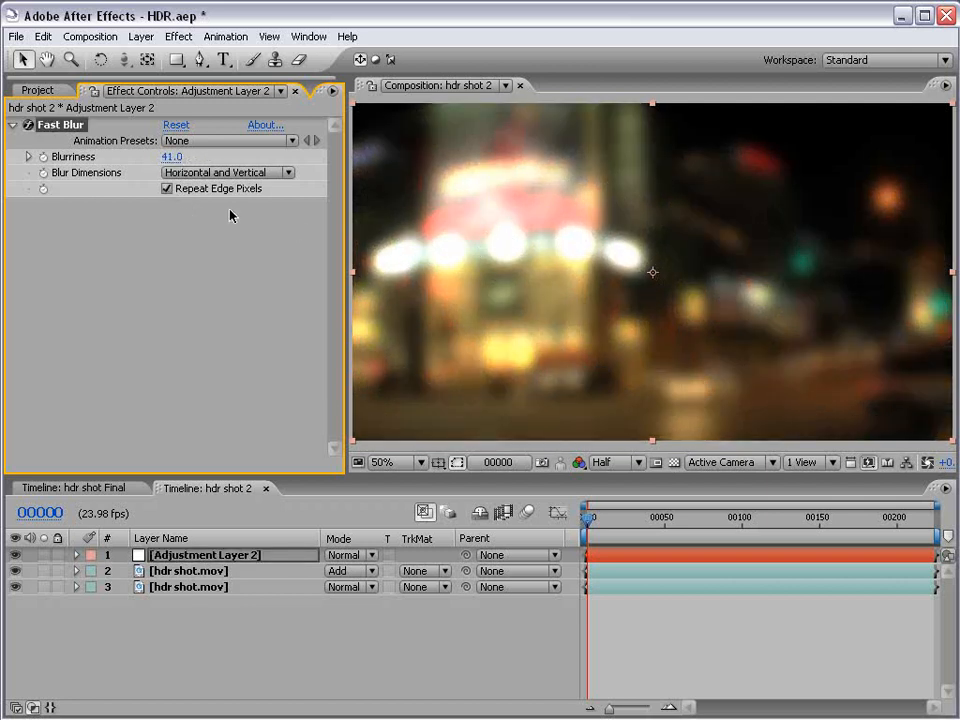
pyautogui.moveTo(172, 157); pyautogui.dragTo(188, 157)
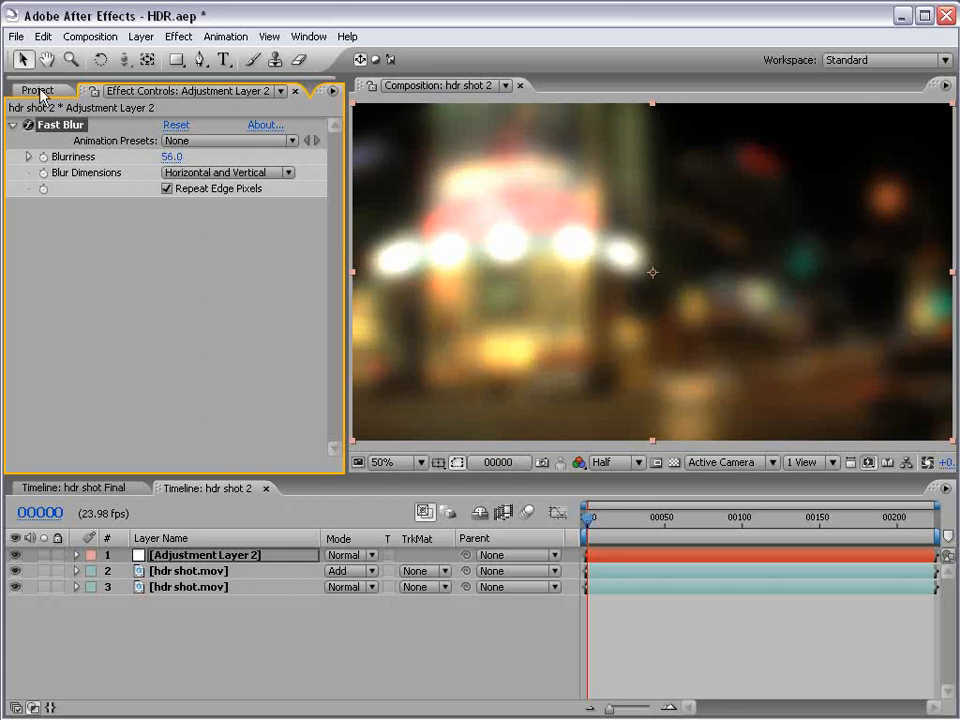
# Switch the project color depth to 8 bpc and back to 32 bpc to compare how the blurred highlights look.
pyautogui.click(46, 91)
pyautogui.keyDown('alt'); pyautogui.click(92, 464); pyautogui.keyUp('alt')
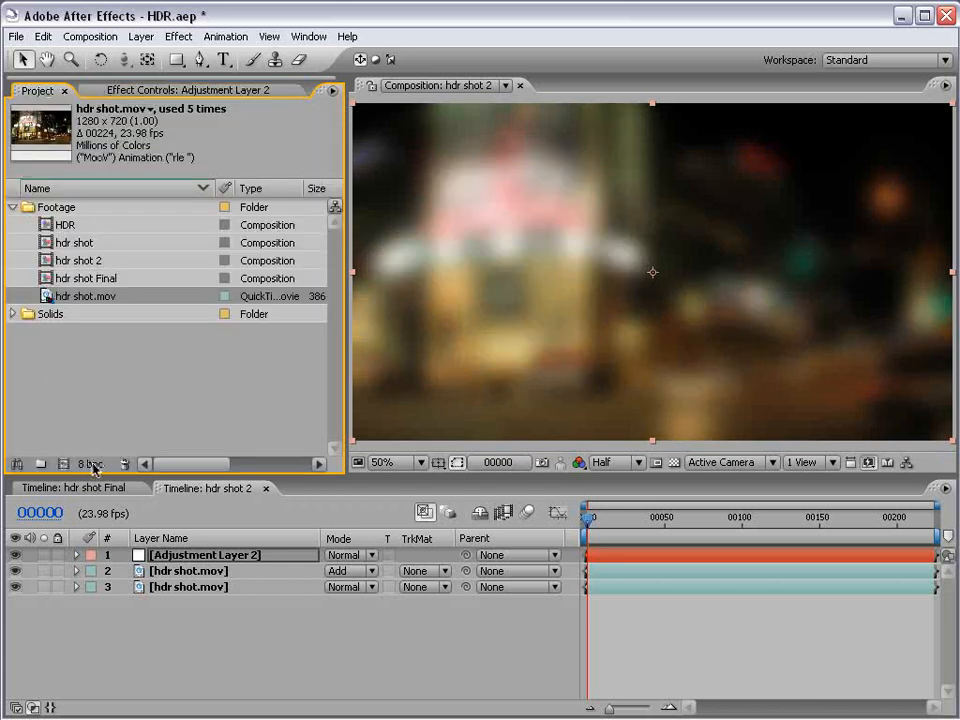
pyautogui.keyDown('alt'); pyautogui.click(90, 465); pyautogui.keyUp('alt')
pyautogui.keyDown('alt'); pyautogui.click(92, 465); pyautogui.keyUp('alt')
pyautogui.keyDown('alt'); pyautogui.click(92, 466); pyautogui.keyUp('alt')
pyautogui.keyDown('alt'); pyautogui.click(92, 466); pyautogui.keyUp('alt')
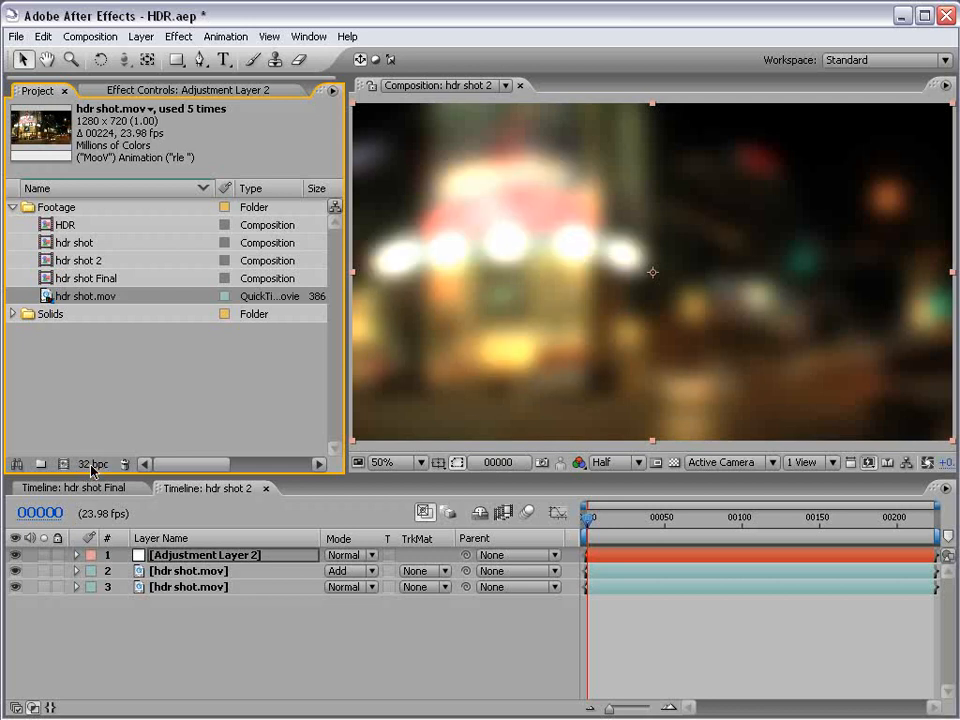
# Delete the adjustment layer carrying the Fast Blur from the hdr shot 2 composition.
pyautogui.click(105, 91)
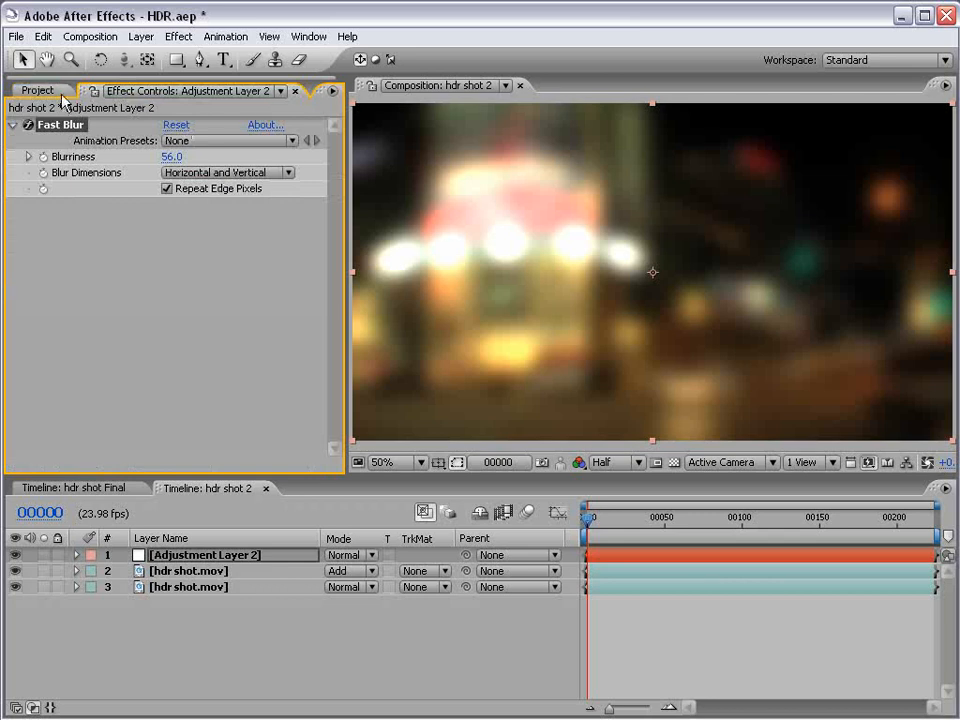
pyautogui.click(181, 557)
pyautogui.press('Delete')
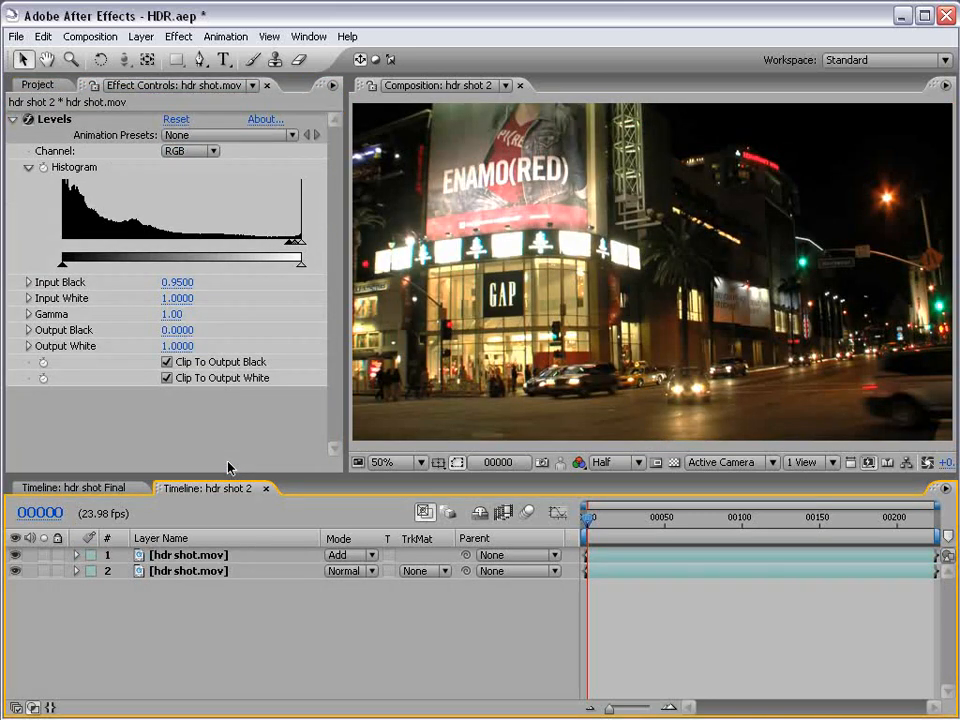
# Pre-compose the two hdr shot.mov layers into a single layer in the hdr shot 2 composition.
pyautogui.click(183, 571)
pyautogui.keyDown('shift'); pyautogui.click(176, 558); pyautogui.keyUp('shift')
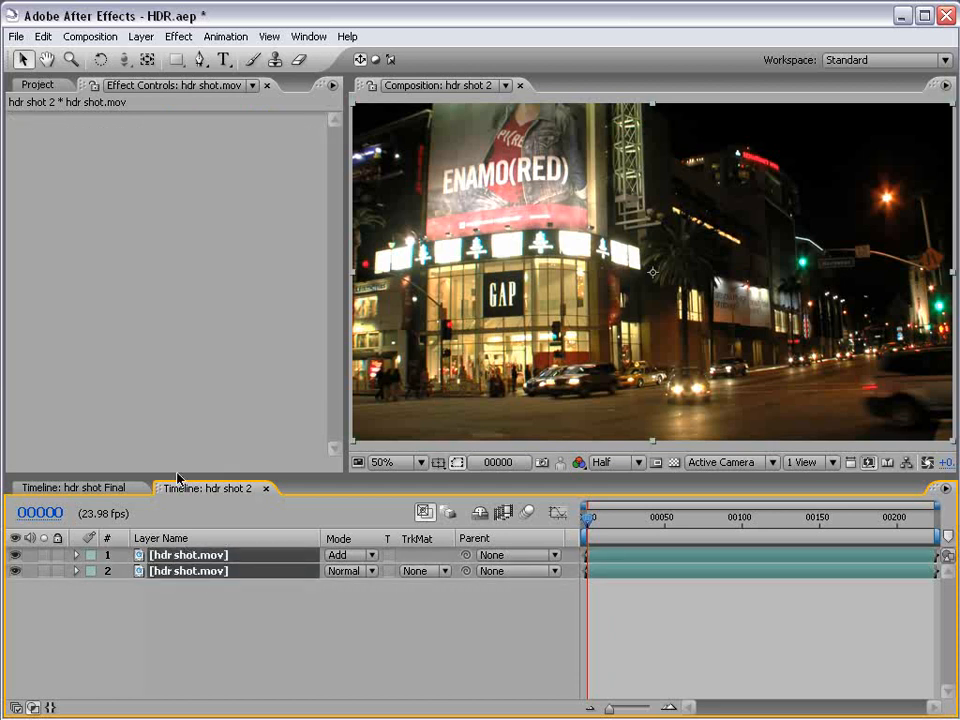
pyautogui.click(90, 36)
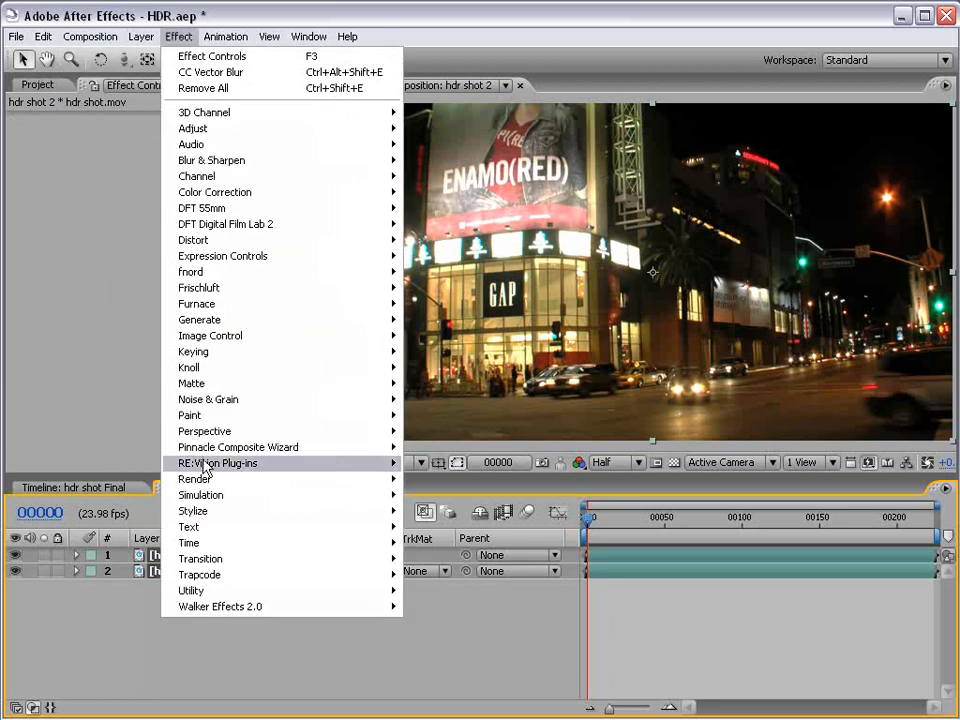
pyautogui.moveTo(146, 40)
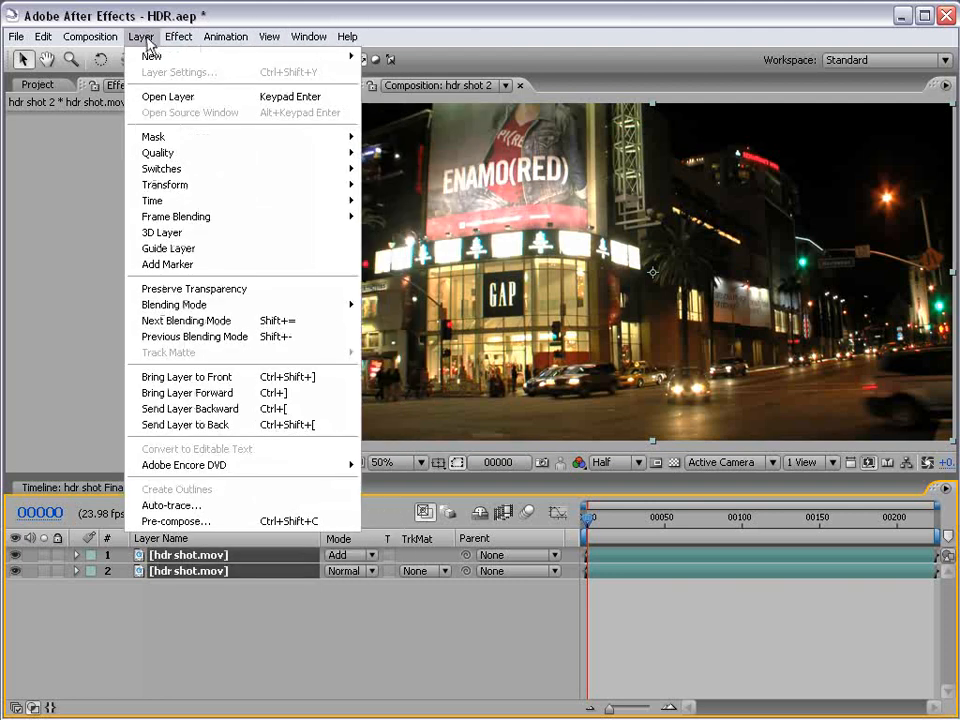
pyautogui.click(197, 522)
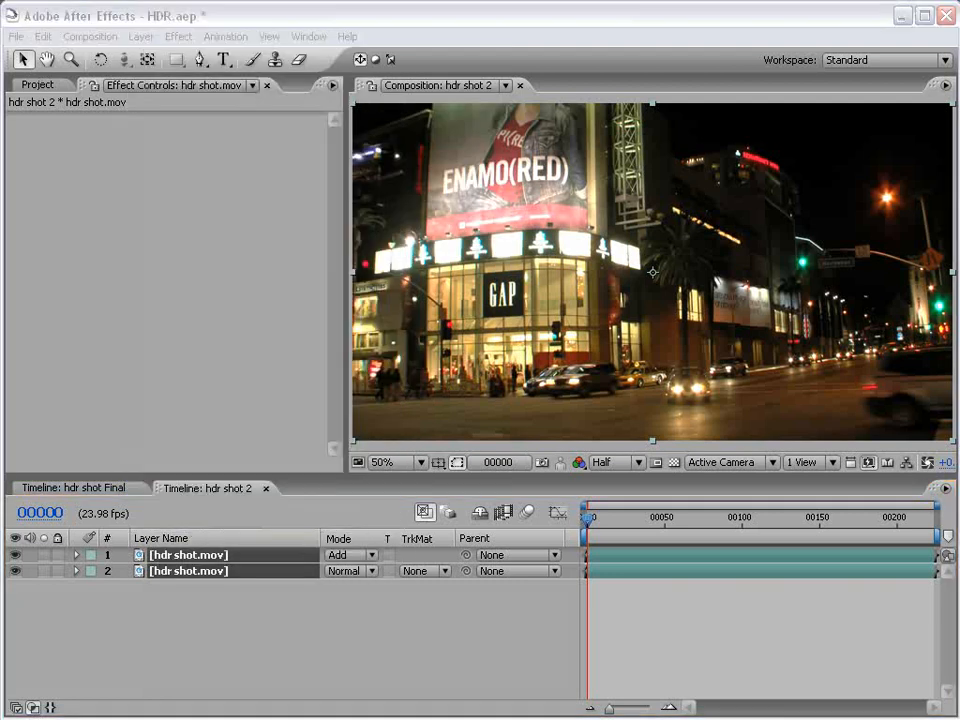
pyautogui.click(407, 472)
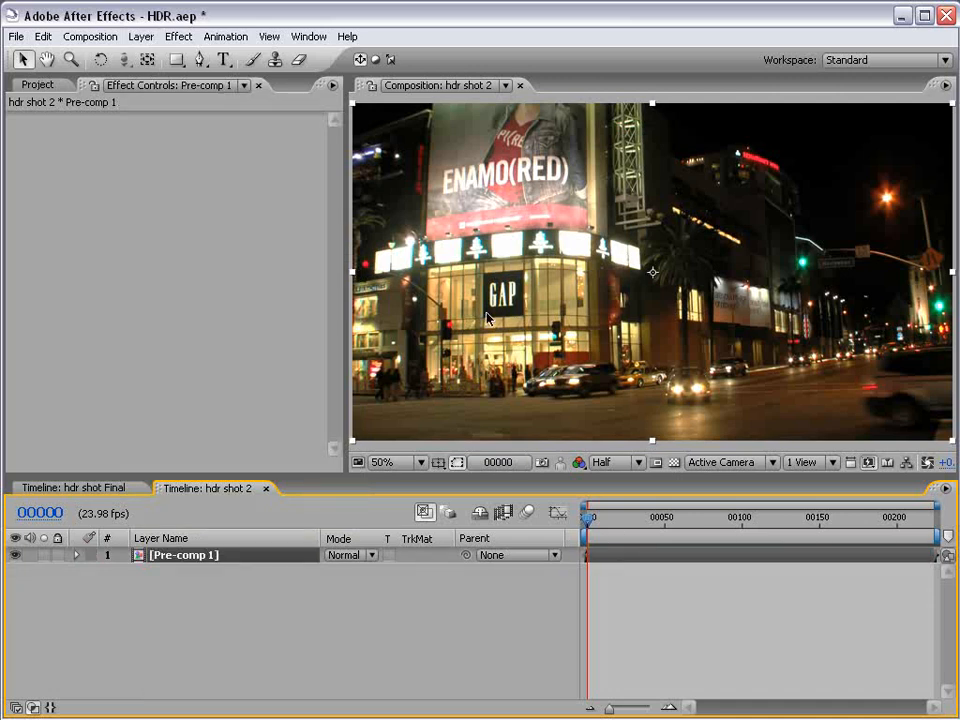
# End the work area at frame 50 and reveal the Position and Rotation properties of the pre-composed layer.
pyautogui.moveTo(640, 537); pyautogui.dragTo(665, 525)
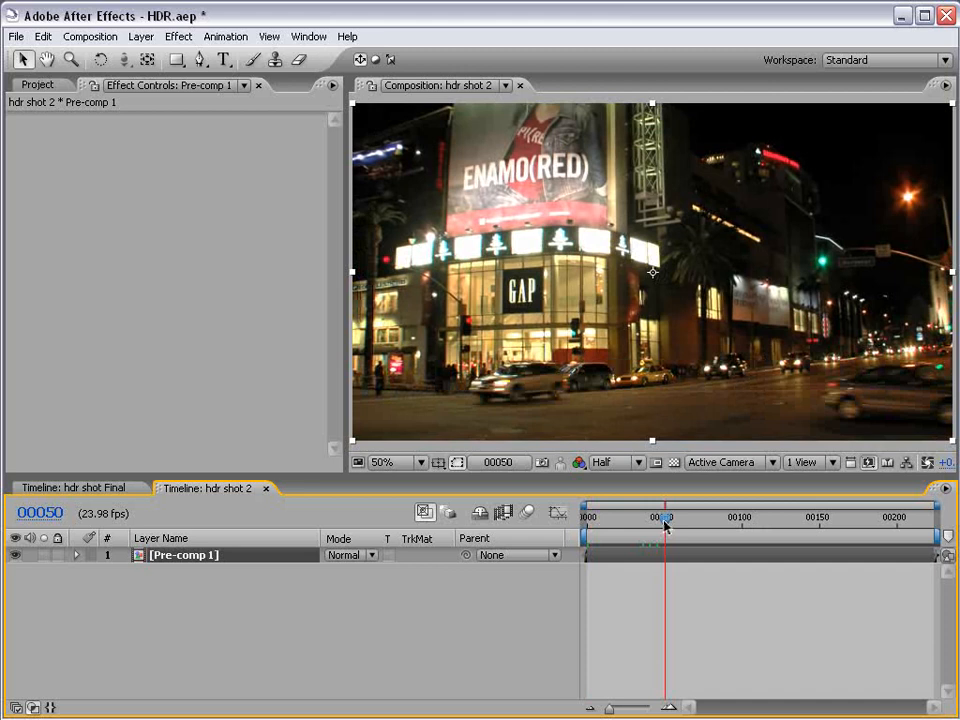
pyautogui.press('n')
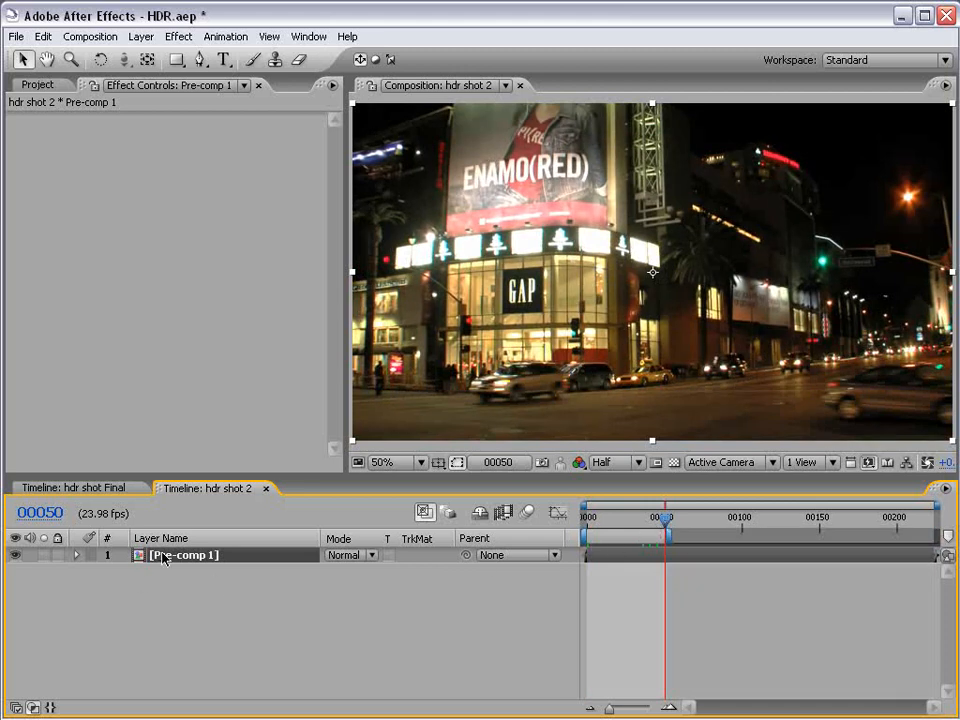
pyautogui.press('p')
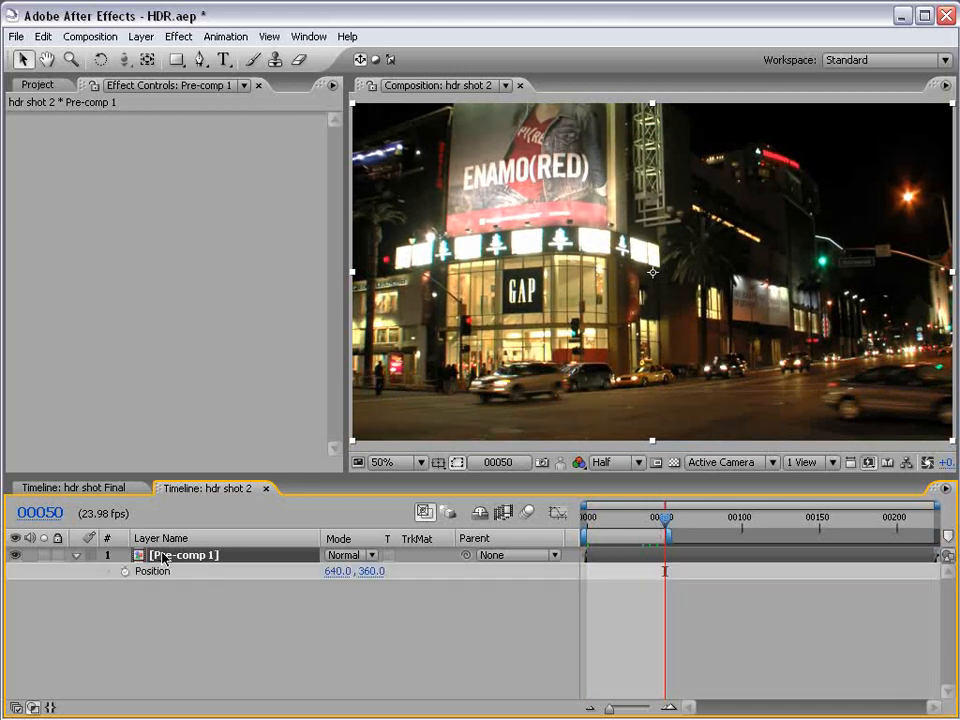
pyautogui.hotkey('shift', 'r')
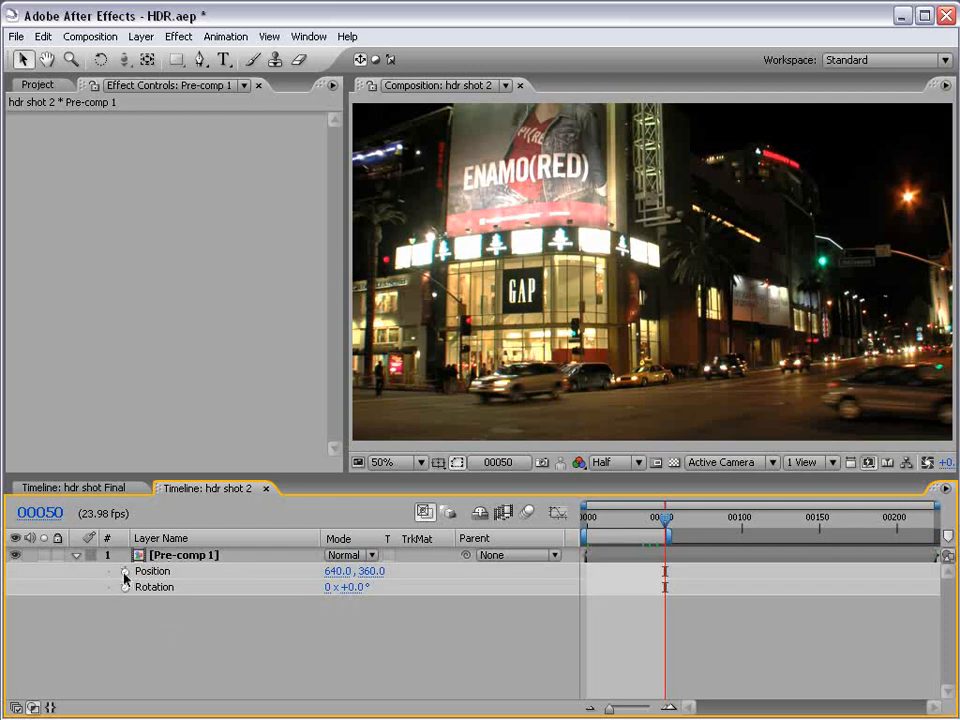
# Add the expression wiggle(8,100) to the pre-composed layer's Position and preview the shaking motion.
pyautogui.keyDown('alt'); pyautogui.click(125, 571); pyautogui.keyUp('alt')
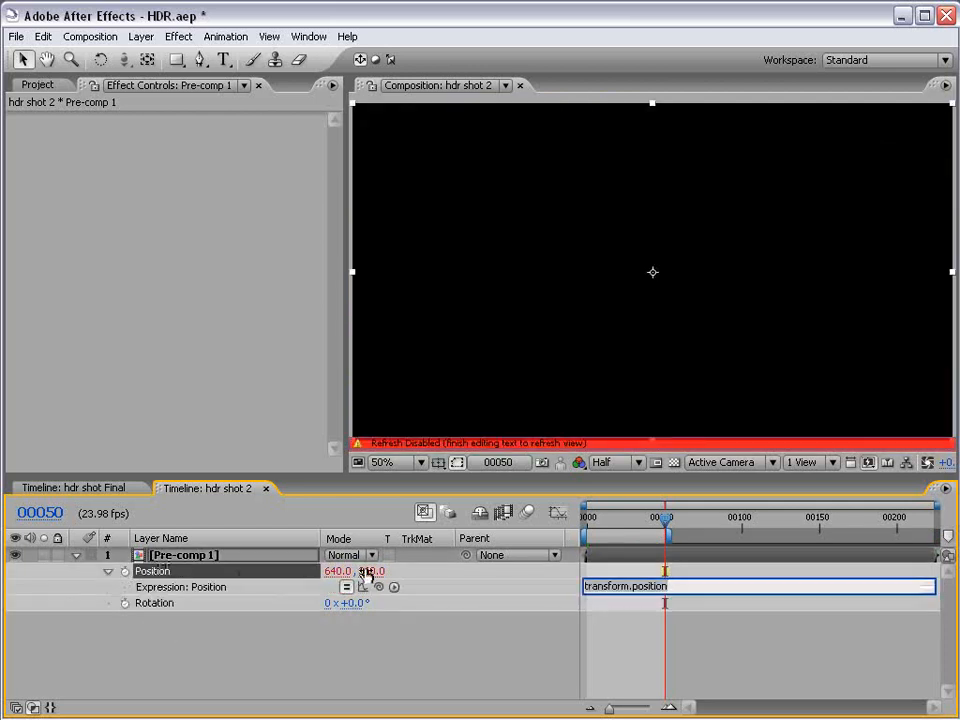
pyautogui.write('wiggle(8,100')
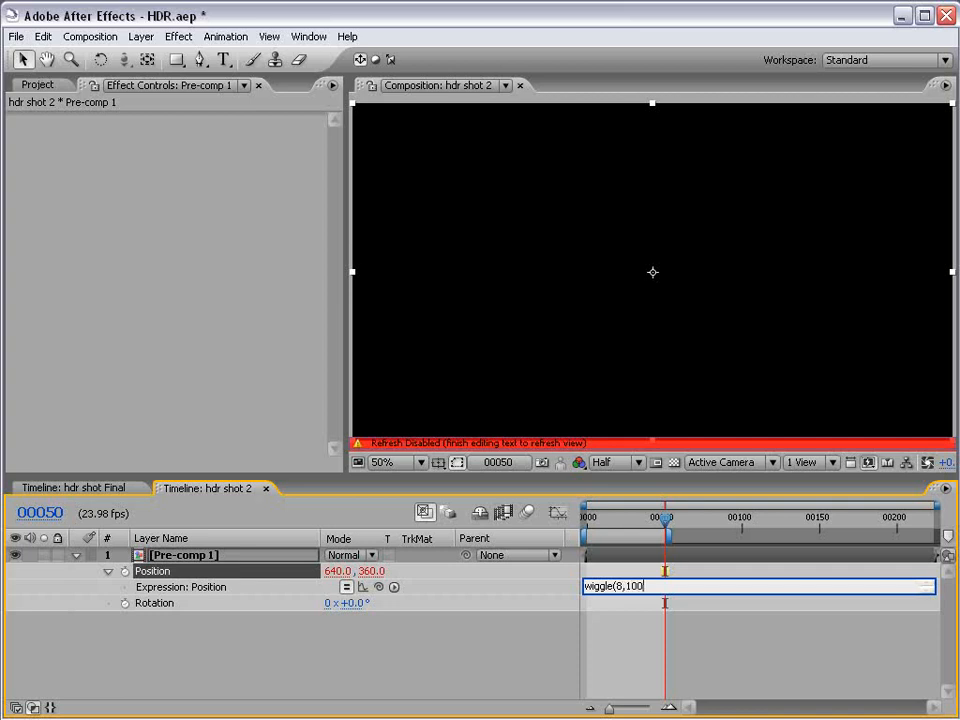
pyautogui.click(588, 614)
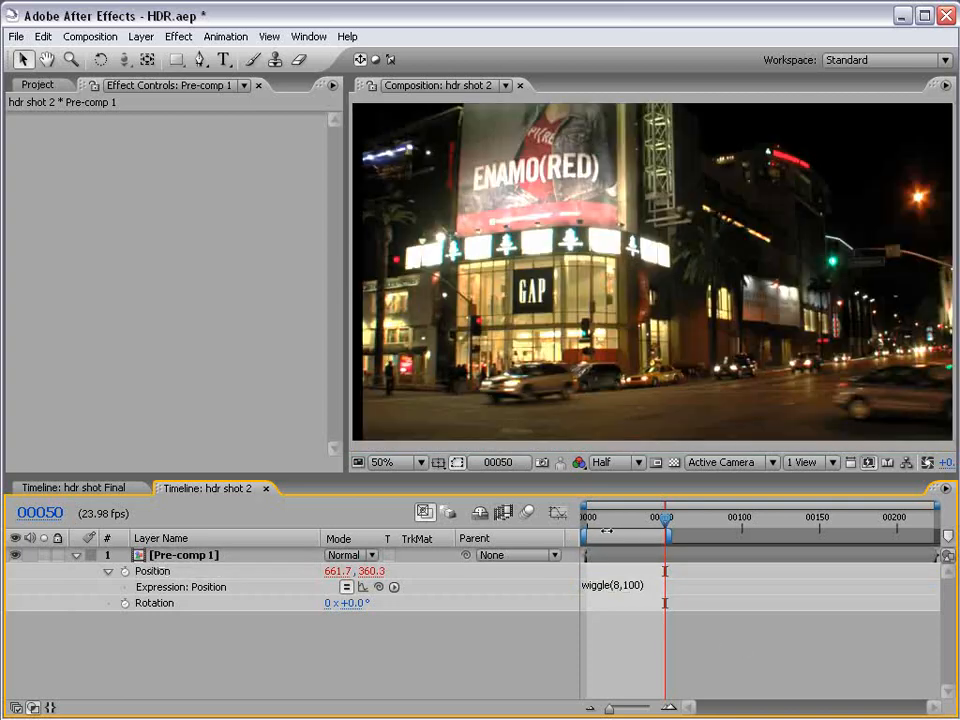
pyautogui.press('KP_0')
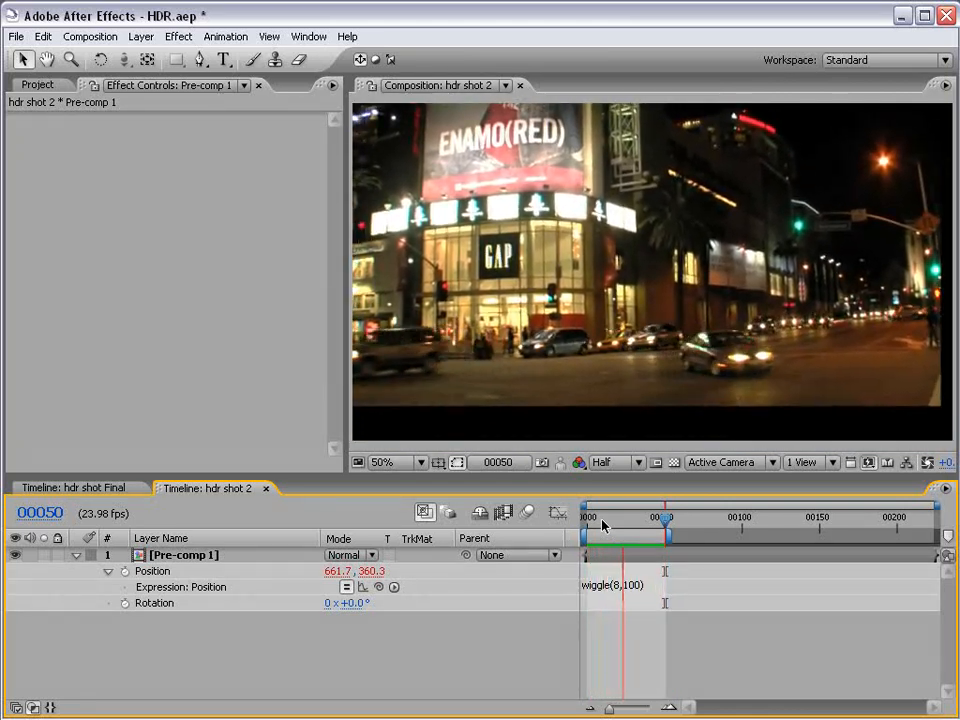
# Change the pre-composed layer's Position expression to wiggle(6,75) and preview the shaking motion.
pyautogui.press('space')
pyautogui.click(628, 583)
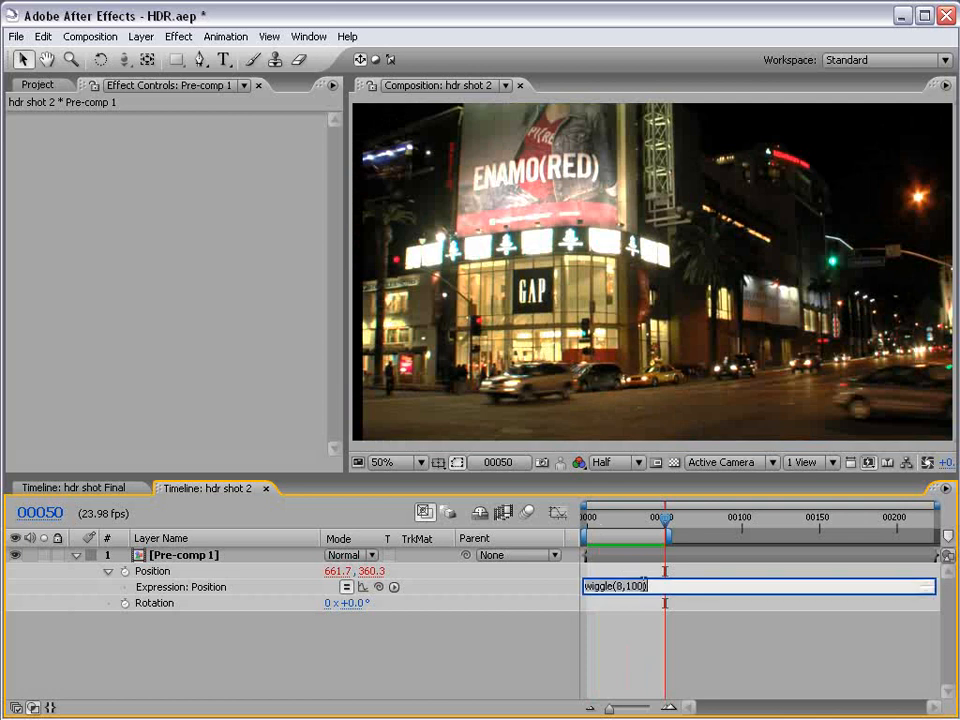
pyautogui.write('3')
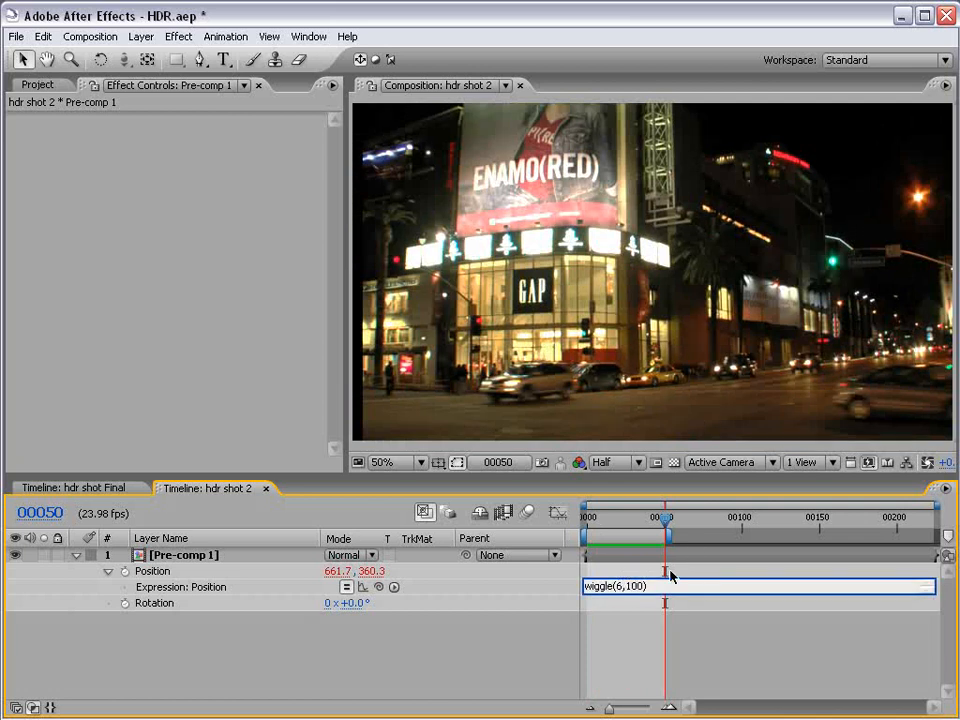
pyautogui.write('75')
pyautogui.press('KP_Enter')
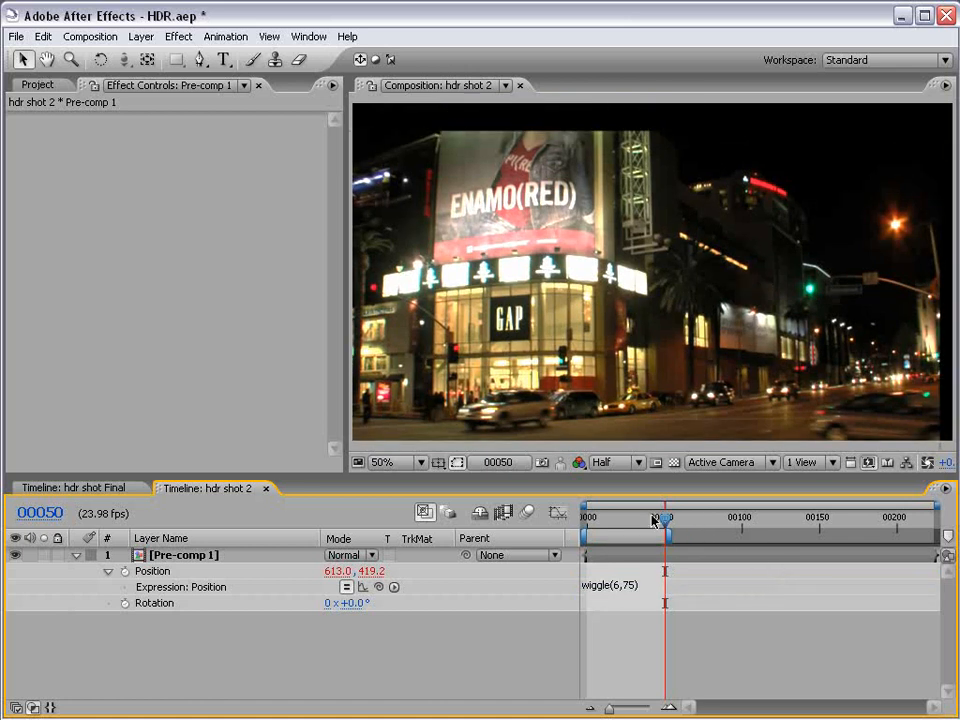
pyautogui.press('KP_0')
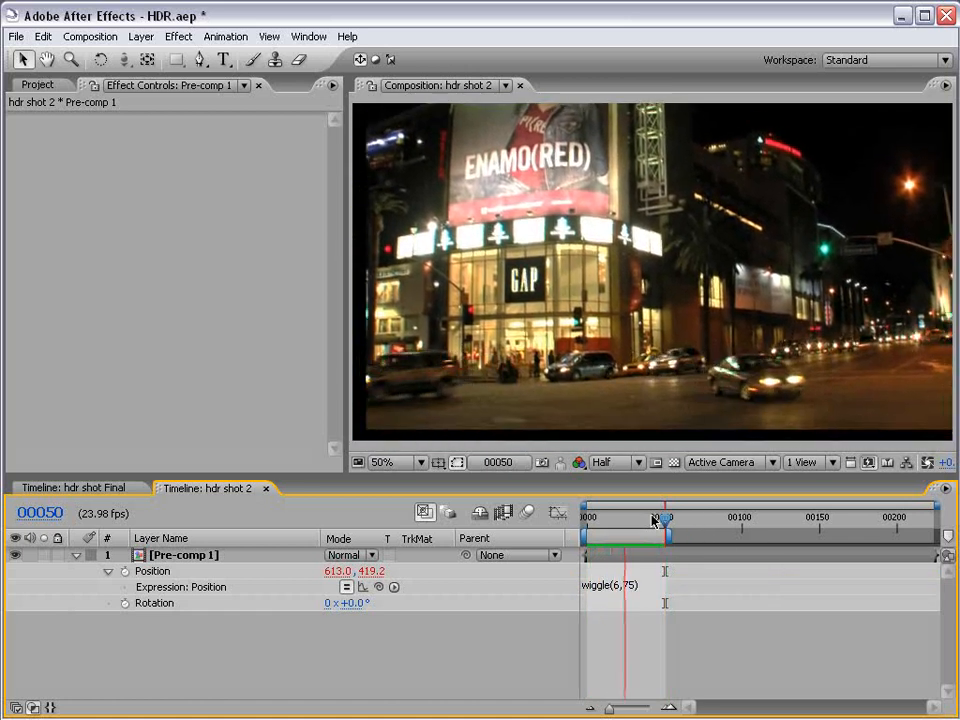
# Inspect the shaken layer's edges against the composition frame at frame 22.
pyautogui.moveTo(666, 520); pyautogui.dragTo(620, 518)
pyautogui.scroll(-2, 610, 362)
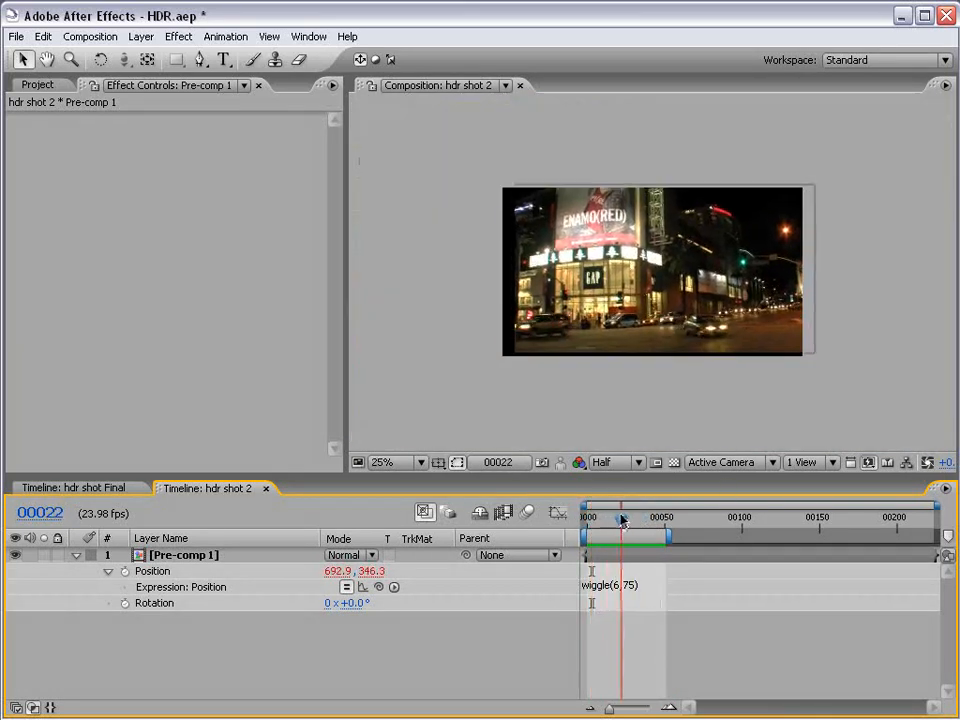
pyautogui.scroll(2, 556, 352)
pyautogui.moveTo(370, 390); pyautogui.dragTo(501, 379)
pyautogui.hotkey('ctrl', 'z')
pyautogui.click(655, 652)
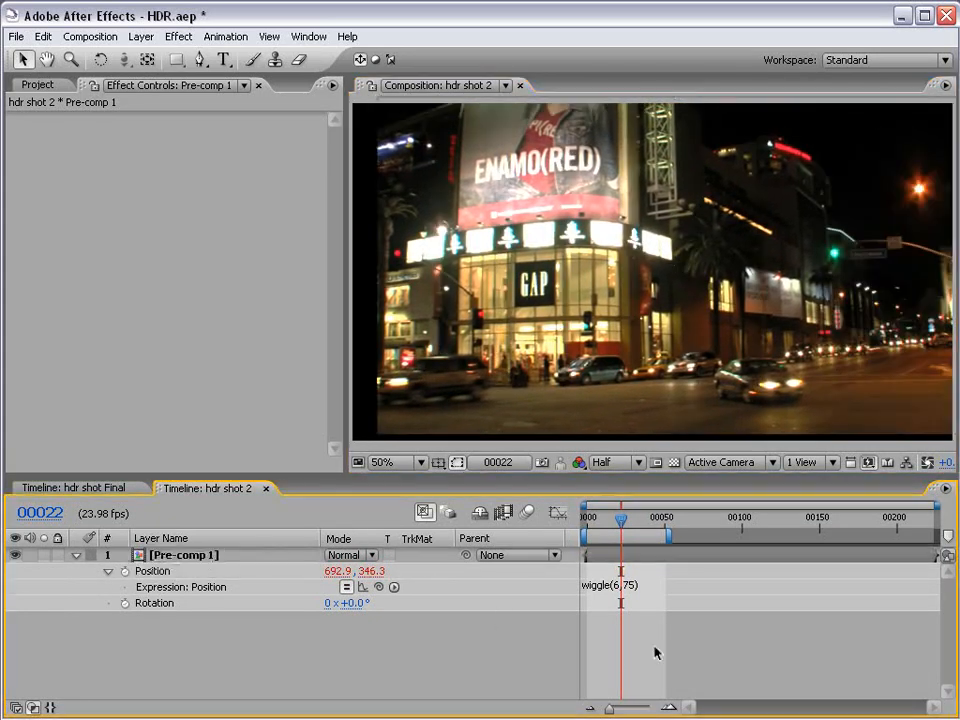
# Open Pre-comp 1 and apply the Motion Tile effect to its lower hdr shot.mov layer.
pyautogui.doubleClick(632, 563)
pyautogui.click(601, 562)
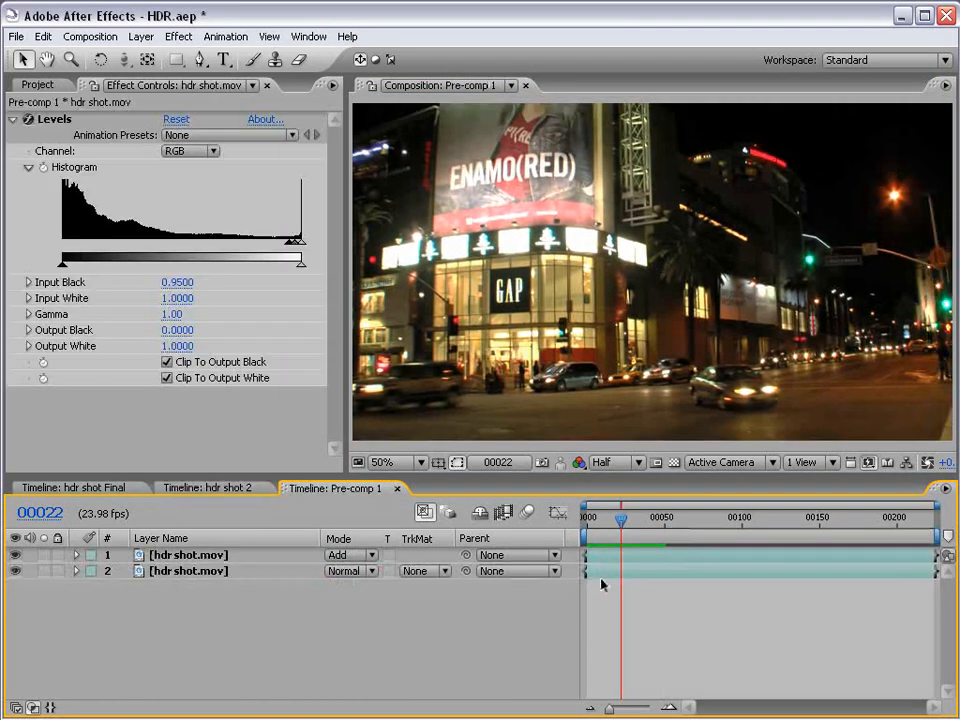
pyautogui.click(603, 572)
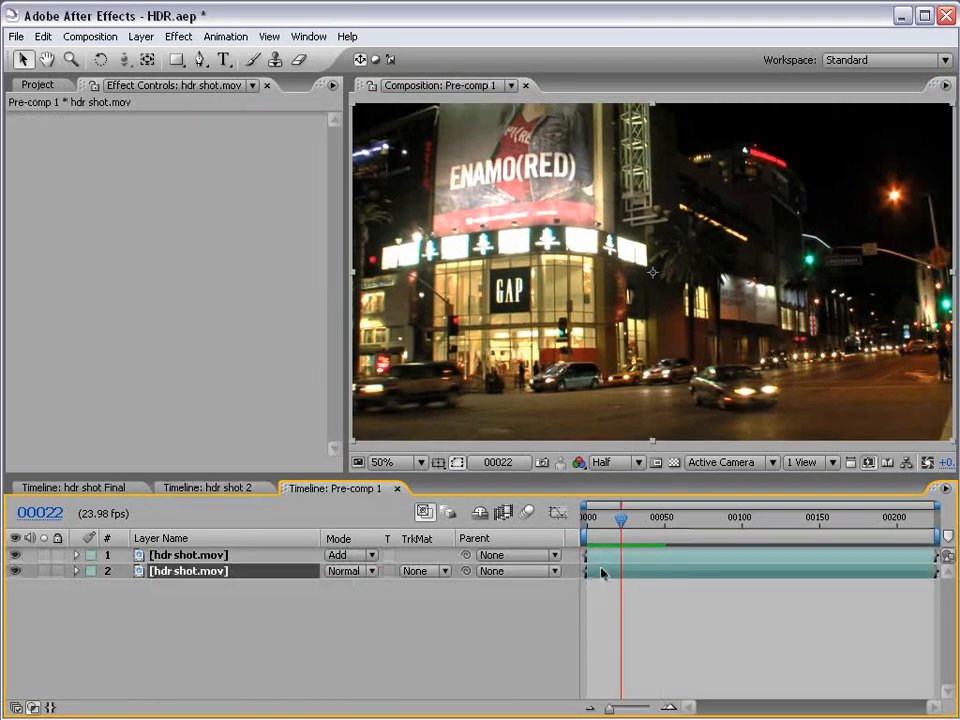
pyautogui.click(178, 36)
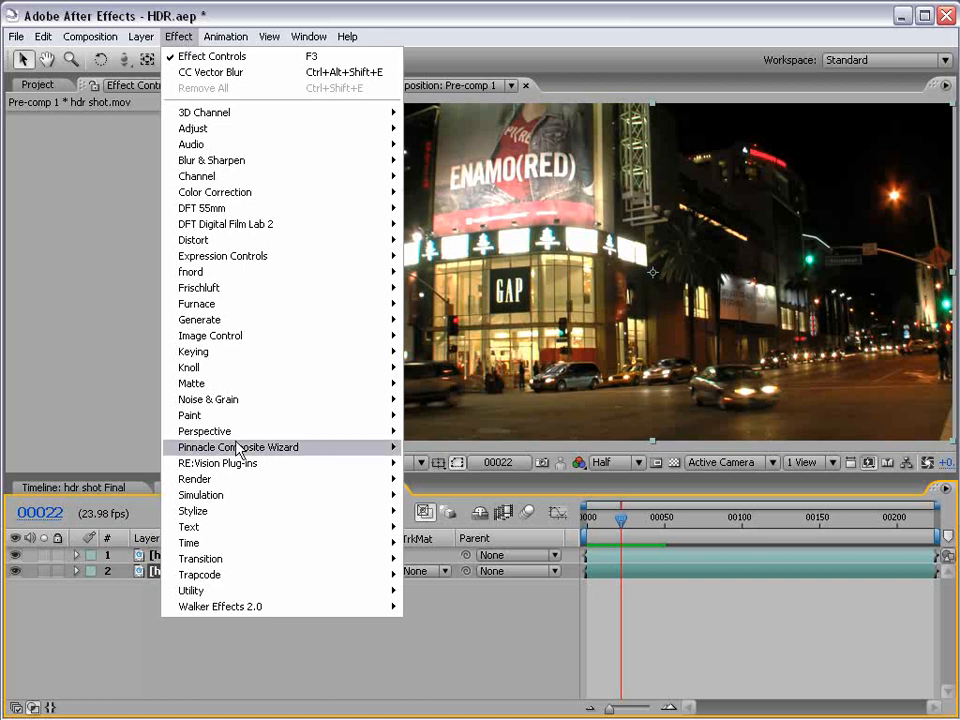
pyautogui.moveTo(238, 521)
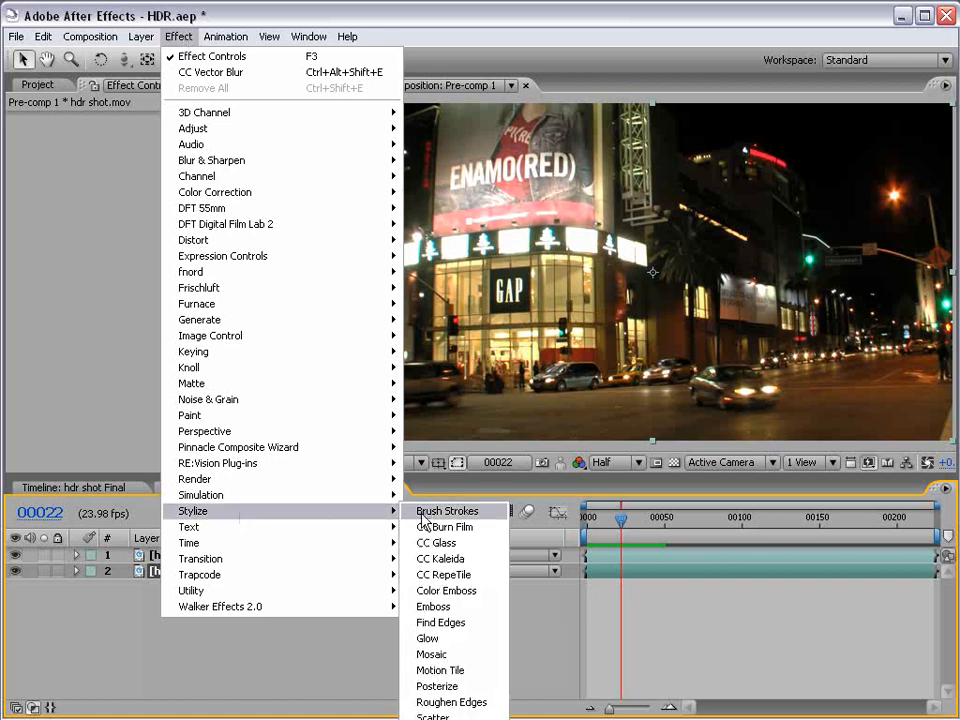
pyautogui.click(478, 680)
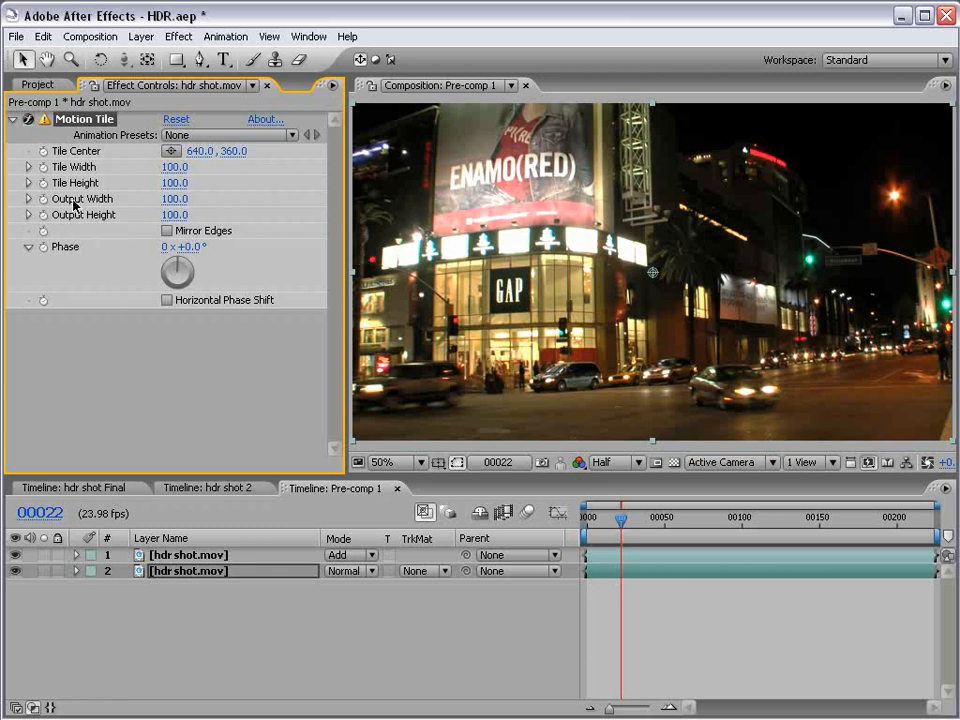
# Set Motion Tile's output width and height to 150 with mirrored edges, and copy the effect to the upper hdr shot.mov layer.
pyautogui.click(176, 199)
pyautogui.write('150')
pyautogui.press('Tab')
pyautogui.write('150')
pyautogui.press('Return')
pyautogui.click(167, 231)
pyautogui.click(185, 560)
pyautogui.hotkey('ctrl', 'v')
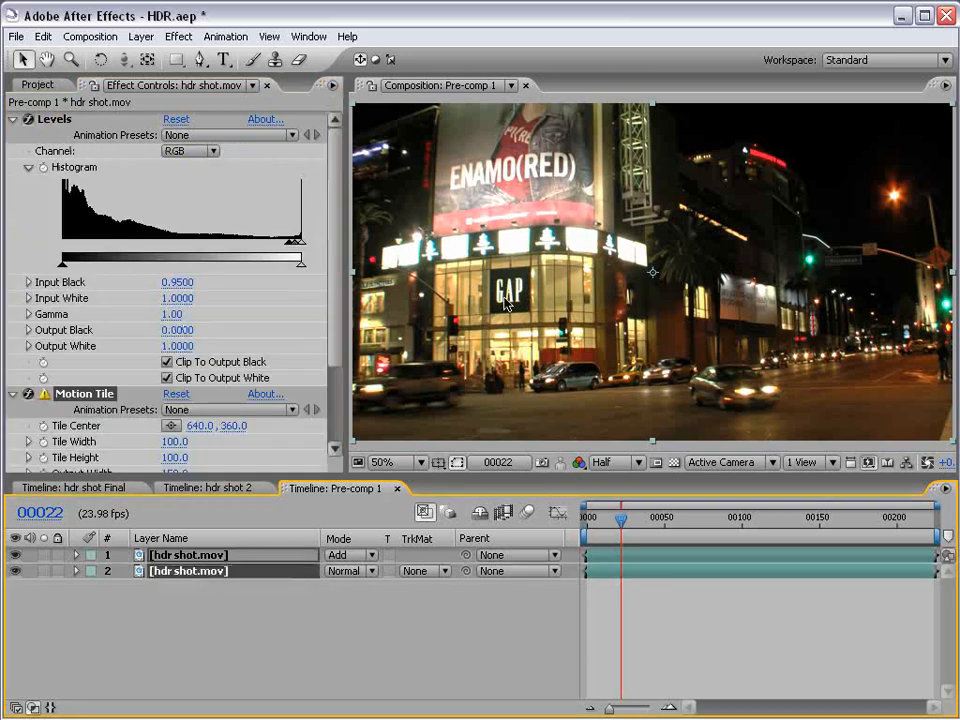
# Try moving both hdr shot.mov layers around to inspect the mirrored tiling beyond their edges.
pyautogui.moveTo(400, 214)
pyautogui.mouseDown()
pyautogui.moveTo(461, 268)
pyautogui.moveTo(490, 343)
pyautogui.moveTo(418, 222)
pyautogui.mouseUp()
pyautogui.moveTo(736, 334); pyautogui.dragTo(570, 186)
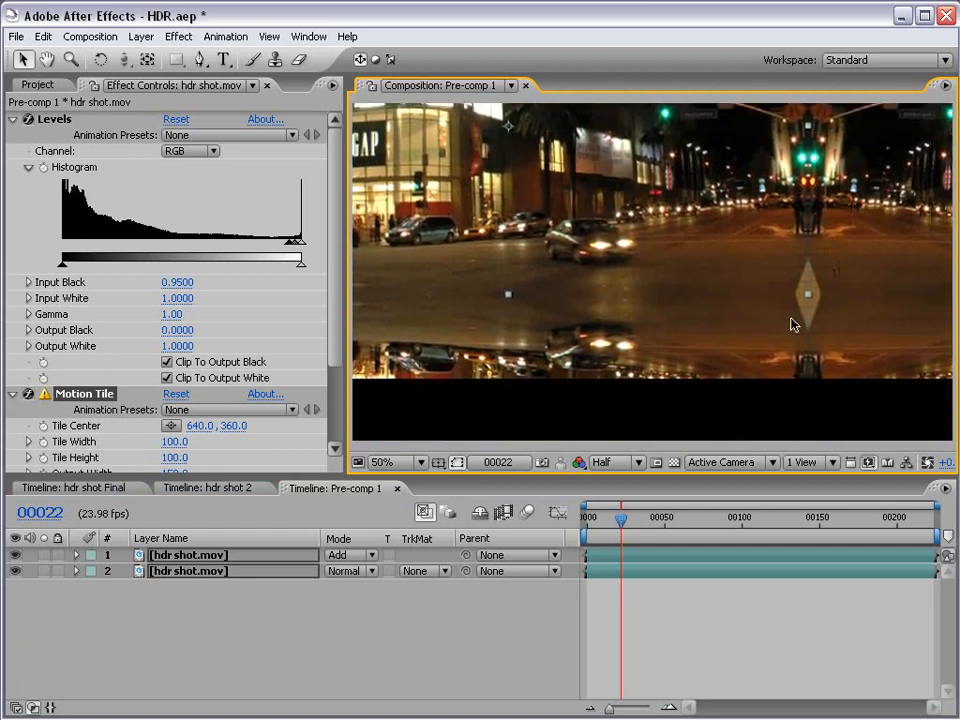
pyautogui.click(666, 630)
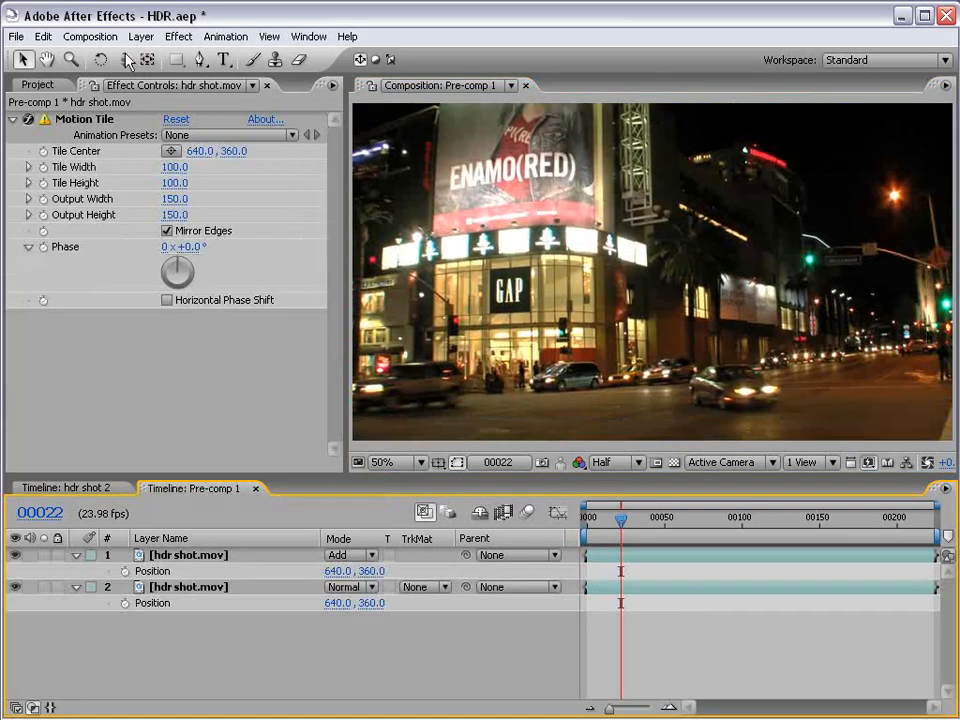
# Enlarge the Pre-comp 1 composition by a factor of 1.5 to 1920 x 1080.
pyautogui.click(92, 37)
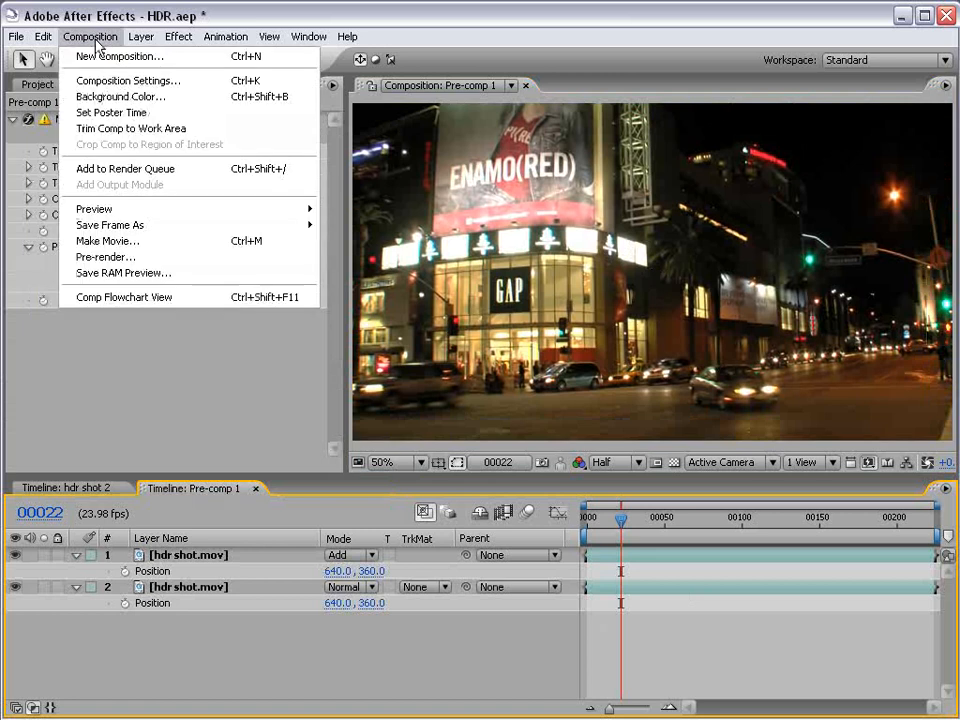
pyautogui.click(135, 80)
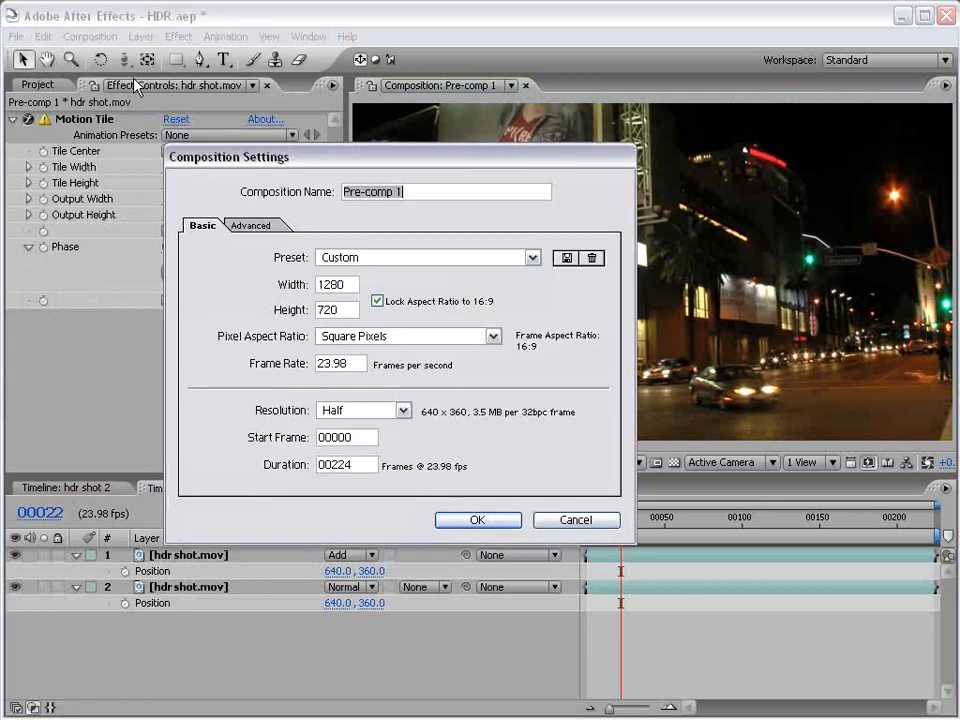
pyautogui.click(351, 283)
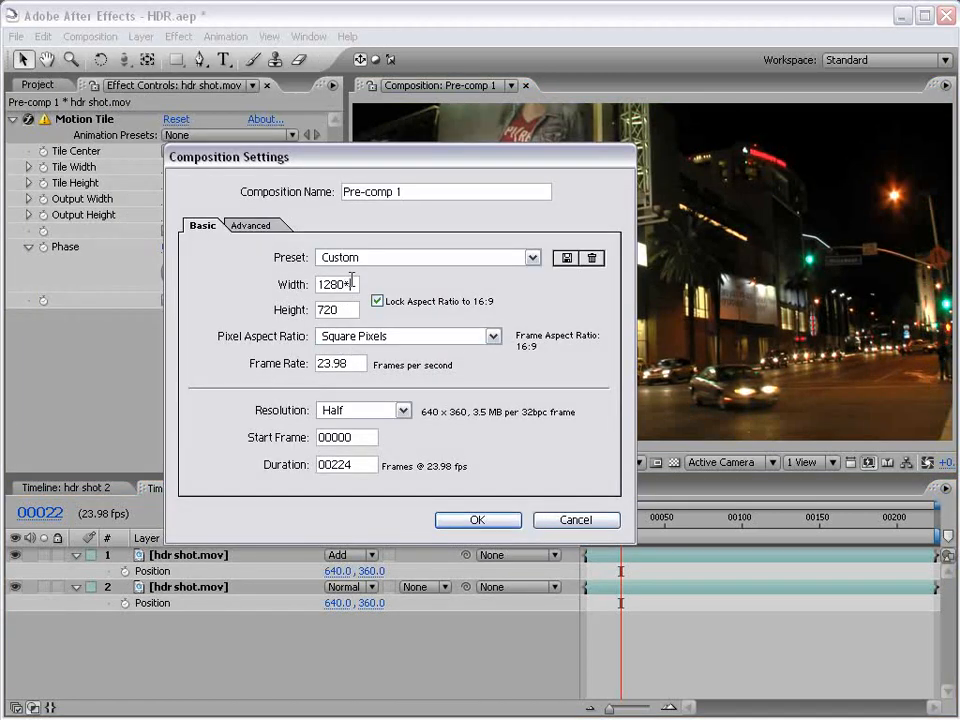
pyautogui.write('*1.5')
pyautogui.click(351, 311)
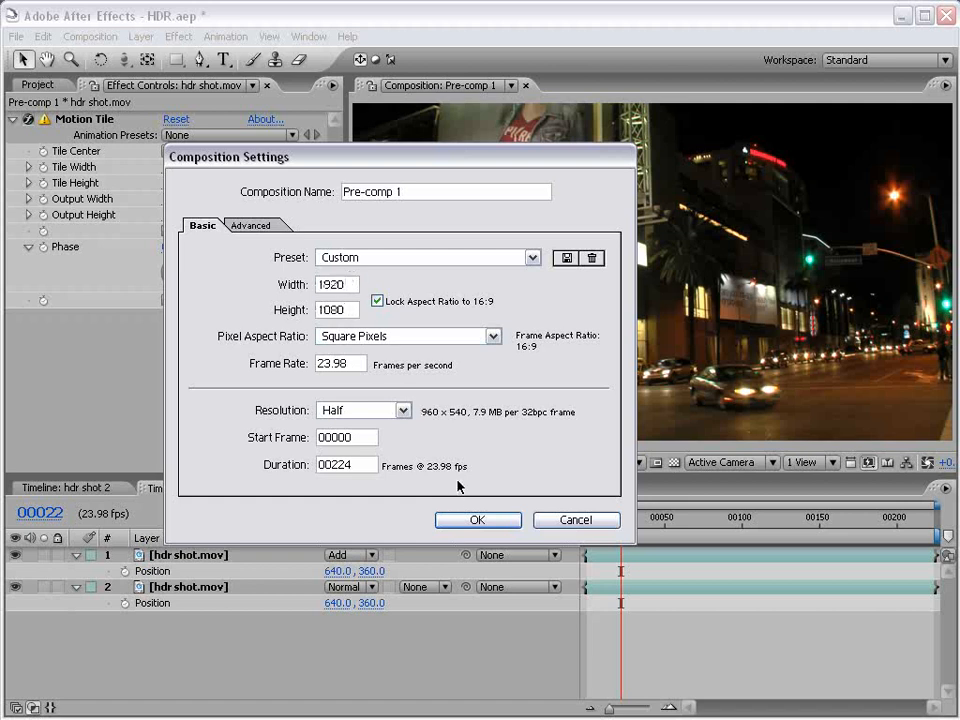
pyautogui.press('Return')
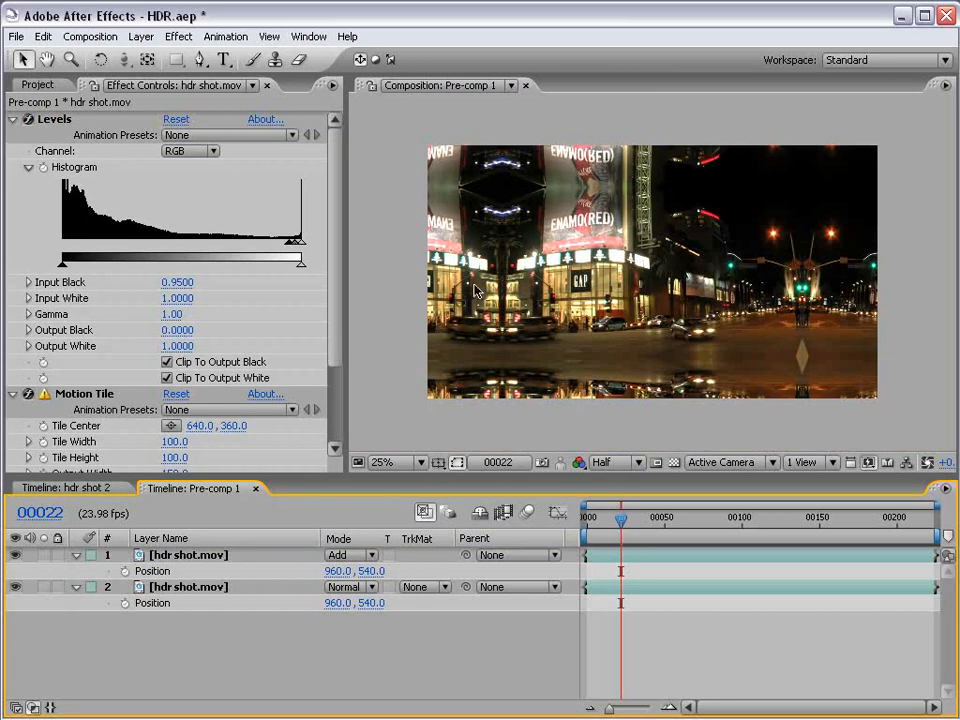
# Close the Pre-comp 1 timeline and check how far the enlarged layer extends beyond the frame in hdr shot 2.
pyautogui.click(255, 488)
pyautogui.moveTo(553, 362); pyautogui.dragTo(531, 347)
pyautogui.hotkey('ctrl', 'z')
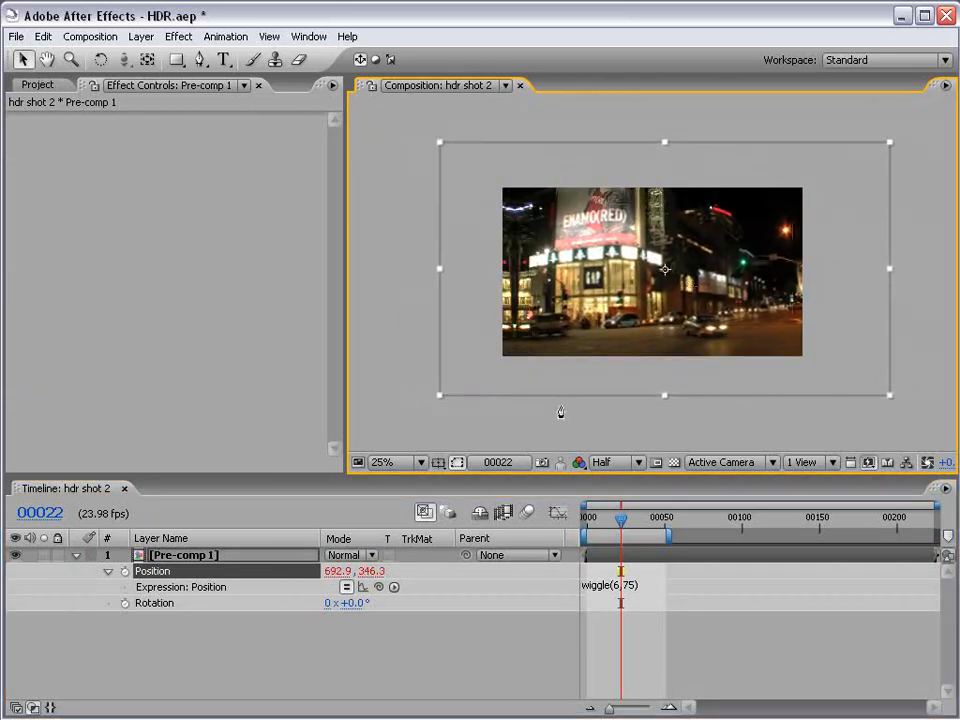
pyautogui.rightClick(185, 572)
pyautogui.click(561, 650)
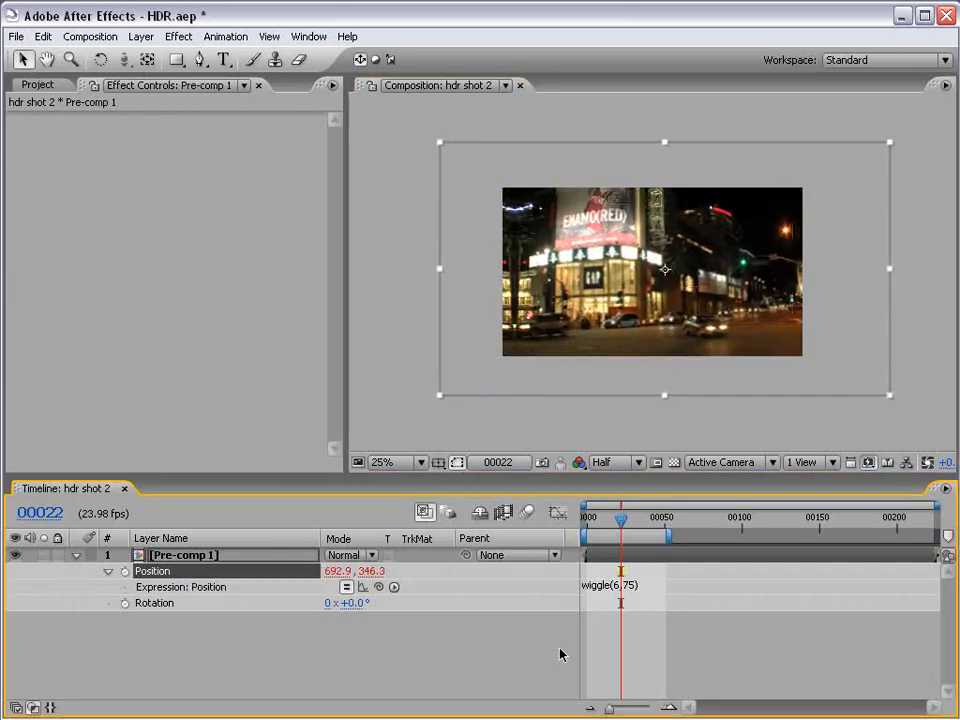
pyautogui.click(561, 650)
pyautogui.press('`')
pyautogui.press('`')
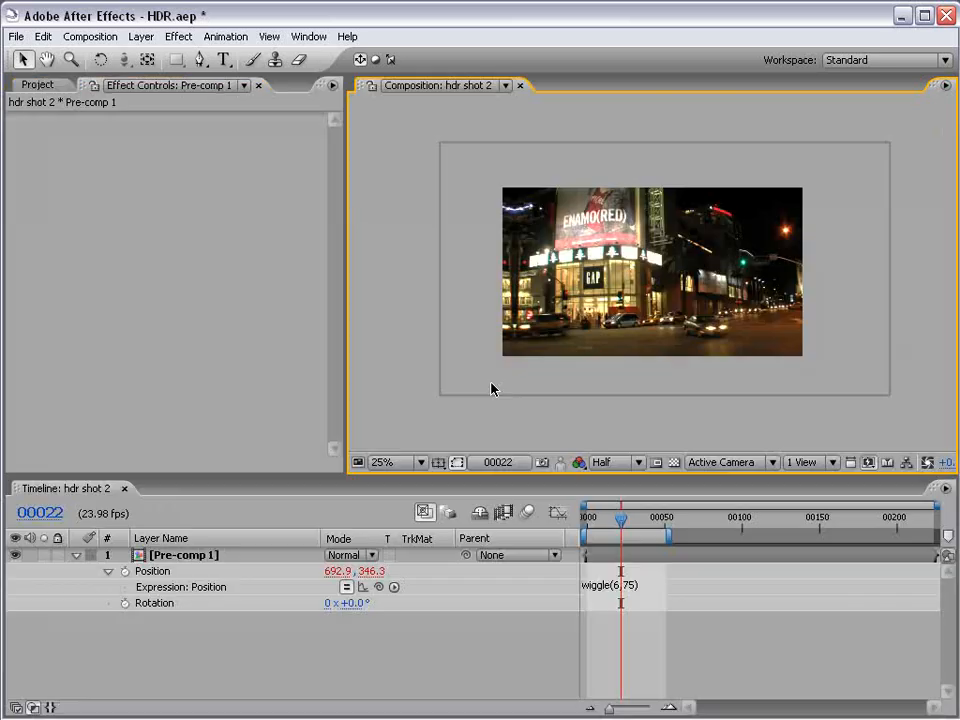
# Reduce the pre-composed layer's Position shake by changing its expression to wiggle(6,50).
pyautogui.click(618, 585)
pyautogui.moveTo(639, 586); pyautogui.dragTo(627, 586)
pyautogui.write('50')
pyautogui.click(686, 563)
pyautogui.scroll(2, 652, 285)
pyautogui.press('space')
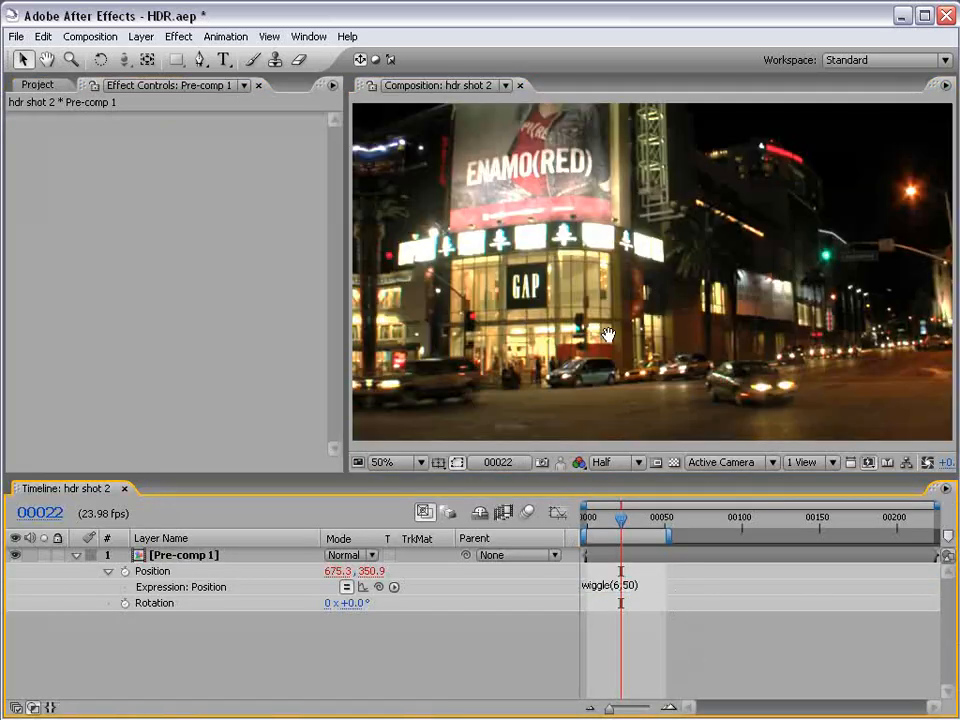
pyautogui.moveTo(606, 336); pyautogui.dragTo(625, 328)
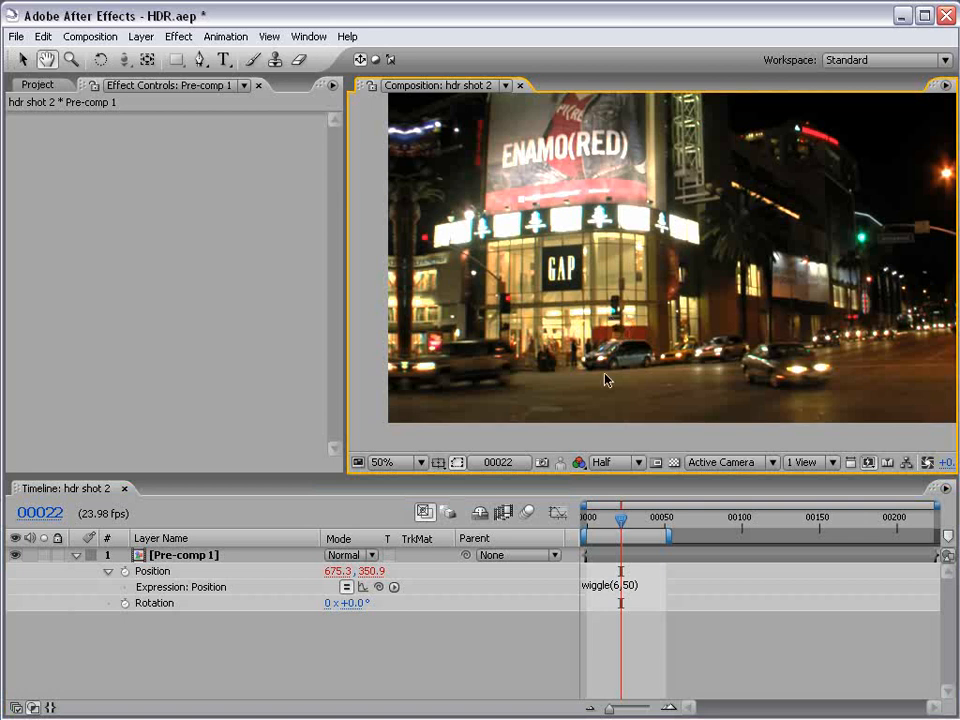
# Turn on motion blur for the pre-composed layer, check frames with the composition's motion blur enabled, and switch the composition's blur off.
pyautogui.moveTo(590, 520); pyautogui.dragTo(627, 521)
pyautogui.press('F4')
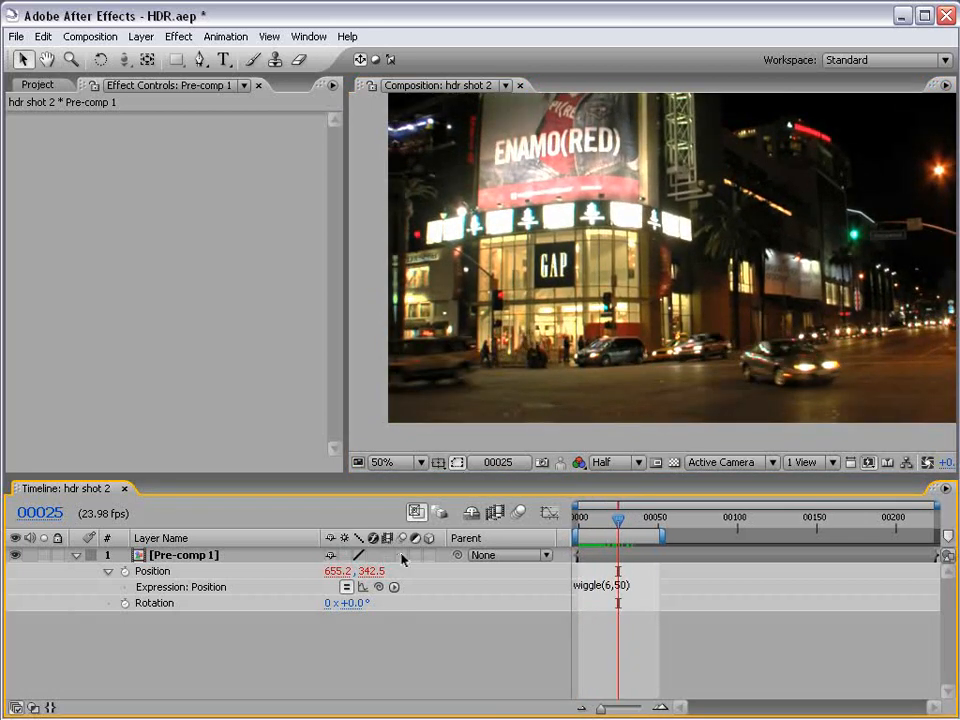
pyautogui.click(517, 512)
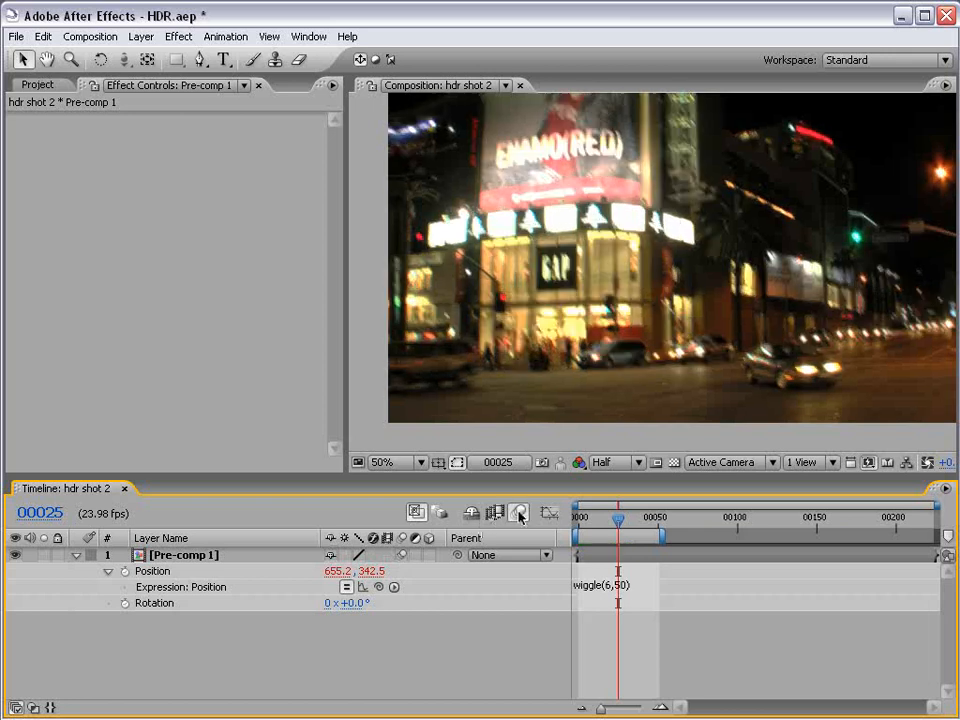
pyautogui.click(624, 522)
pyautogui.moveTo(626, 524); pyautogui.dragTo(606, 521)
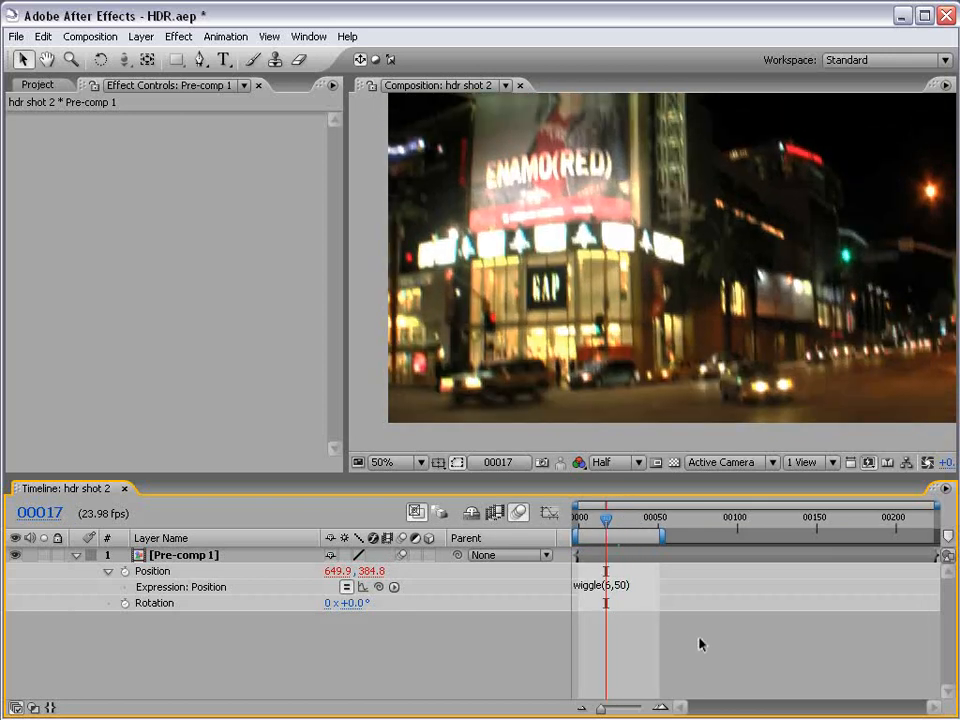
pyautogui.click(517, 512)
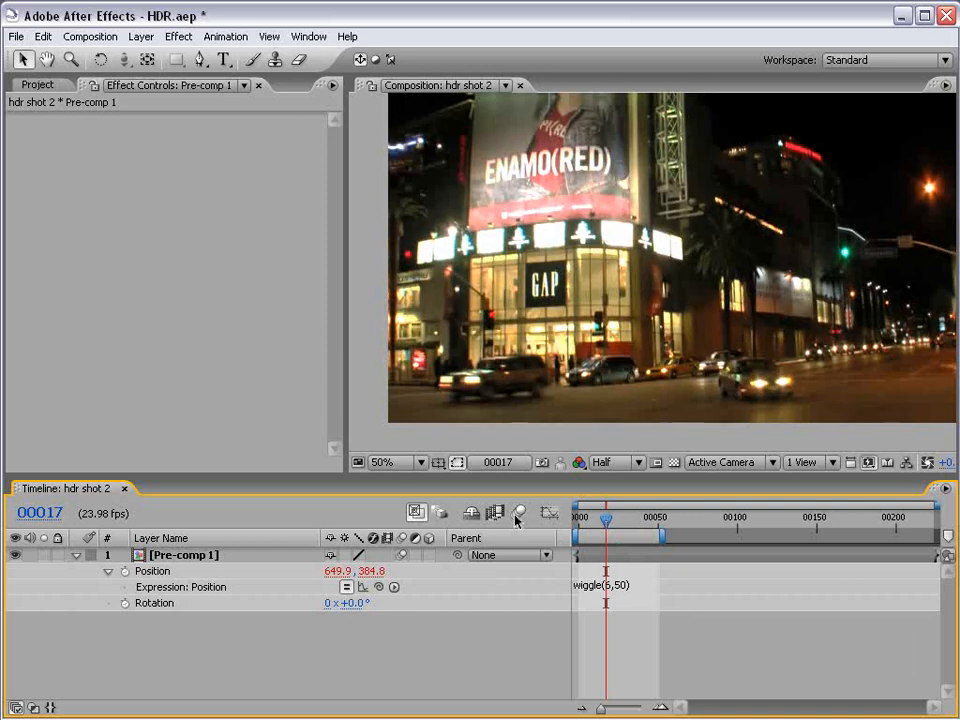
# Copy the wiggle(6,50) expression from Position to the pre-composed layer's Rotation and check the rotation at several frames.
pyautogui.click(601, 586)
pyautogui.hotkey('ctrl', 'c')
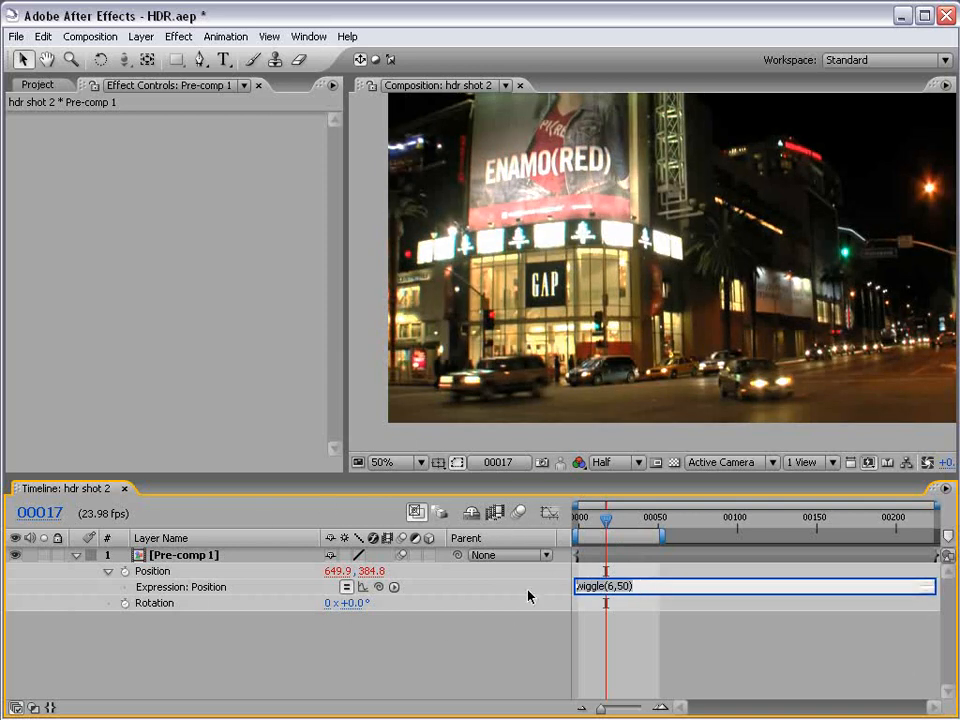
pyautogui.click(145, 603)
pyautogui.keyDown('alt'); pyautogui.click(124, 603); pyautogui.keyUp('alt')
pyautogui.hotkey('ctrl', 'v')
pyautogui.click(632, 643)
pyautogui.moveTo(606, 519)
pyautogui.mouseDown()
pyautogui.moveTo(628, 522)
pyautogui.moveTo(617, 521)
pyautogui.mouseUp()
pyautogui.click(645, 618)
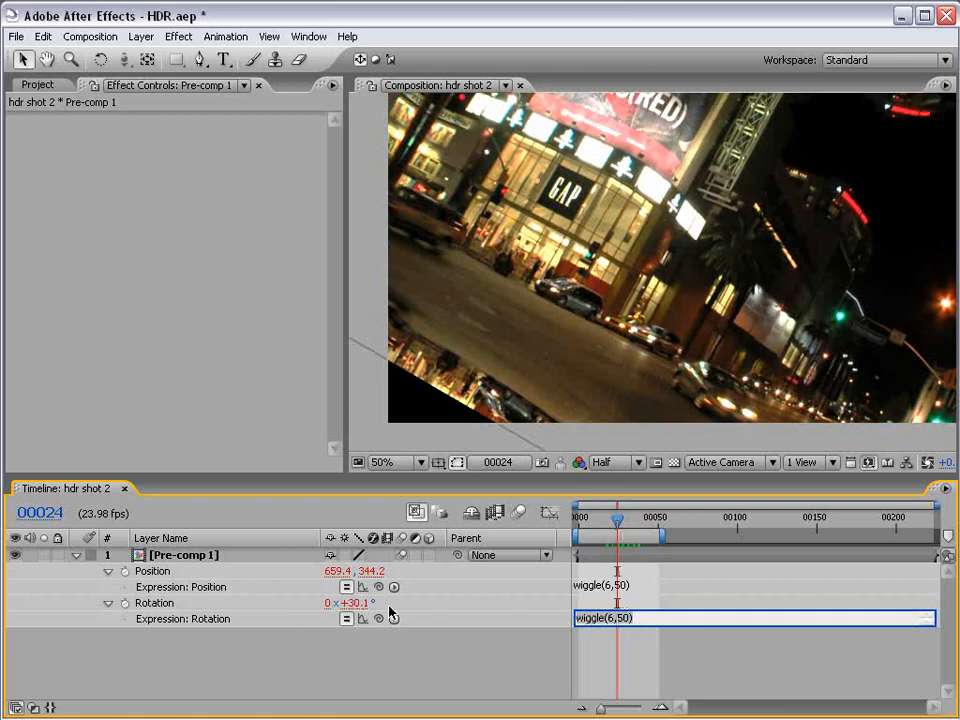
pyautogui.moveTo(617, 520)
pyautogui.mouseDown()
pyautogui.moveTo(586, 520)
pyautogui.moveTo(600, 521)
pyautogui.mouseUp()
# Divide the Rotation expression by 40 so it reads wiggle(6,50)/40, and check the reduced rotation.
pyautogui.click(648, 618)
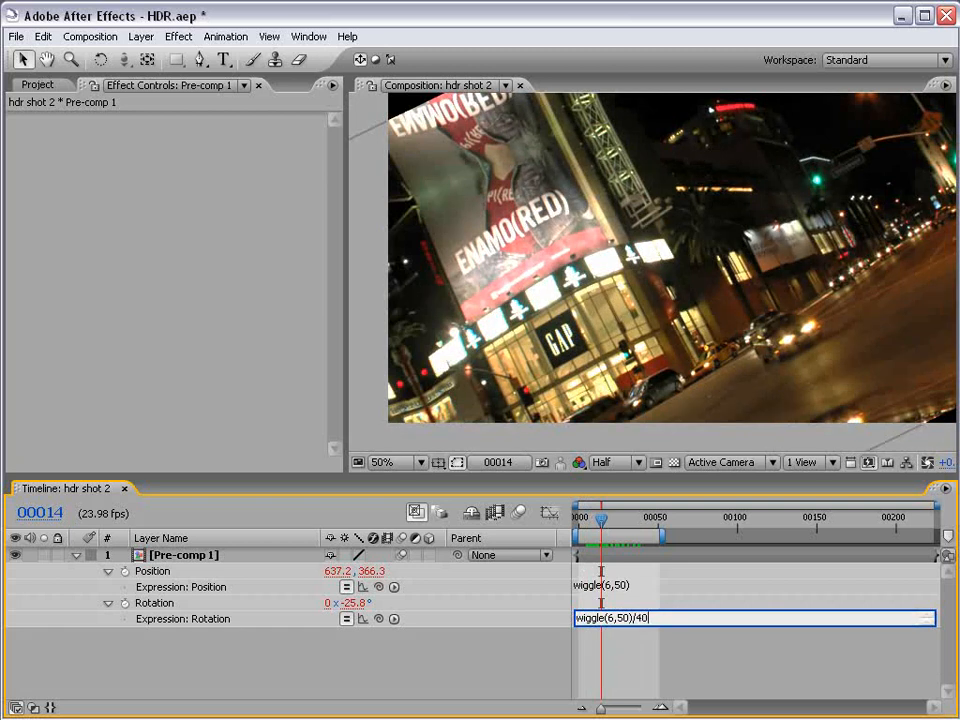
pyautogui.press('KP_Enter')
pyautogui.moveTo(601, 520)
pyautogui.mouseDown()
pyautogui.moveTo(630, 523)
pyautogui.moveTo(613, 520)
pyautogui.mouseUp()
# Change the divisor in the Rotation expression to 25 so it reads wiggle(6,50)/25.
pyautogui.click(643, 618)
pyautogui.click(653, 617)
pyautogui.press('BackSpace')
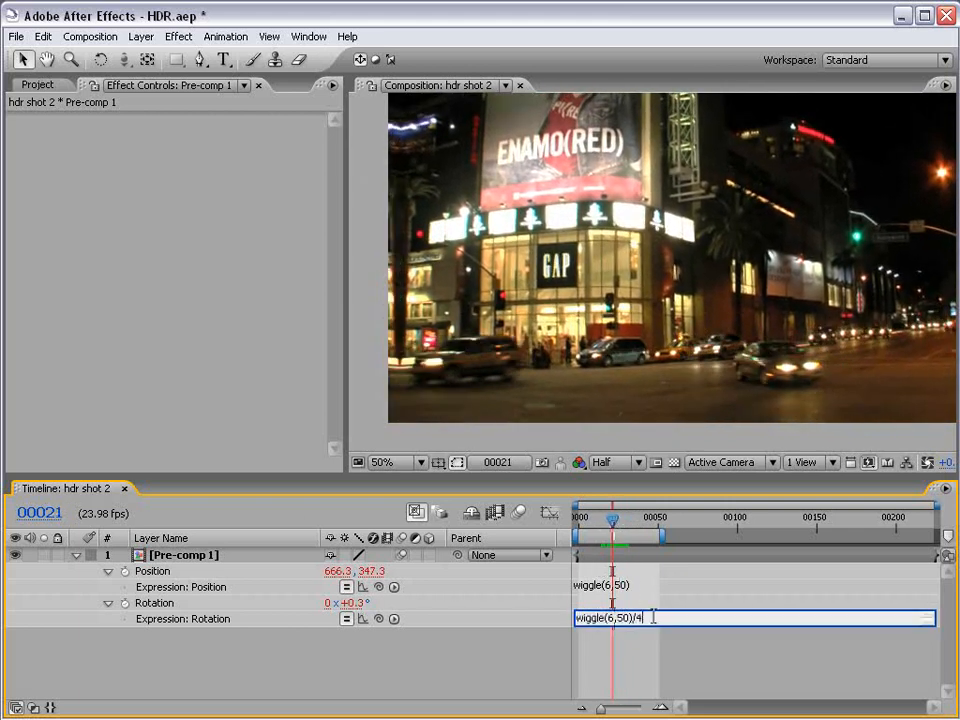
pyautogui.write('25')
pyautogui.press('KP_Enter')
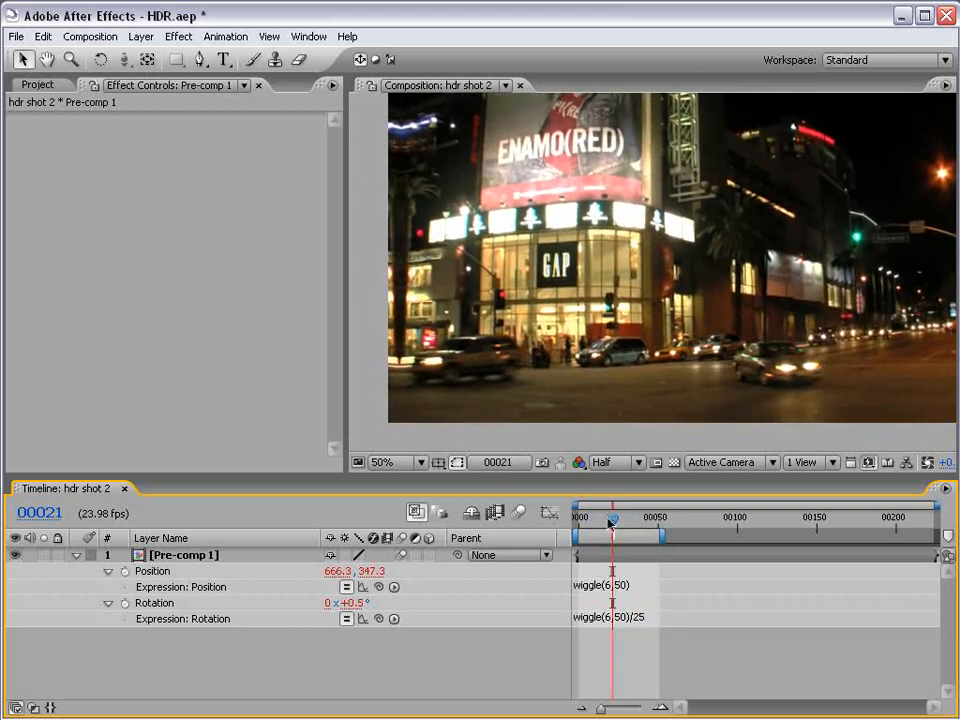
# Review the combined shake, return to frame 0 and preview it with the composition's motion blur enabled.
pyautogui.click(605, 522)
pyautogui.moveTo(605, 522); pyautogui.dragTo(628, 522)
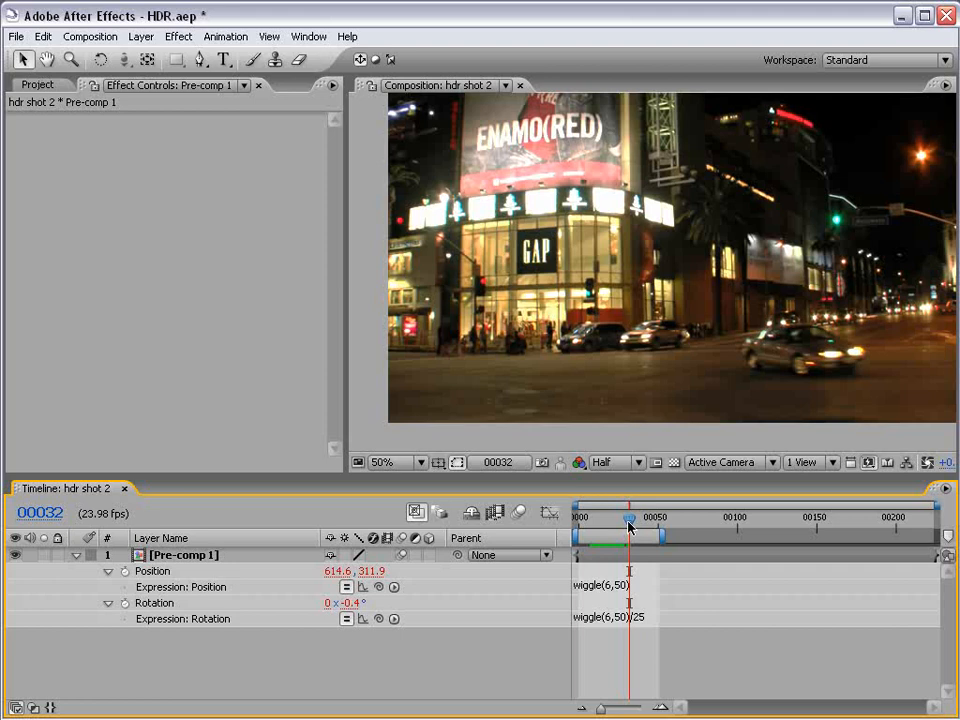
pyautogui.moveTo(628, 522); pyautogui.dragTo(577, 526)
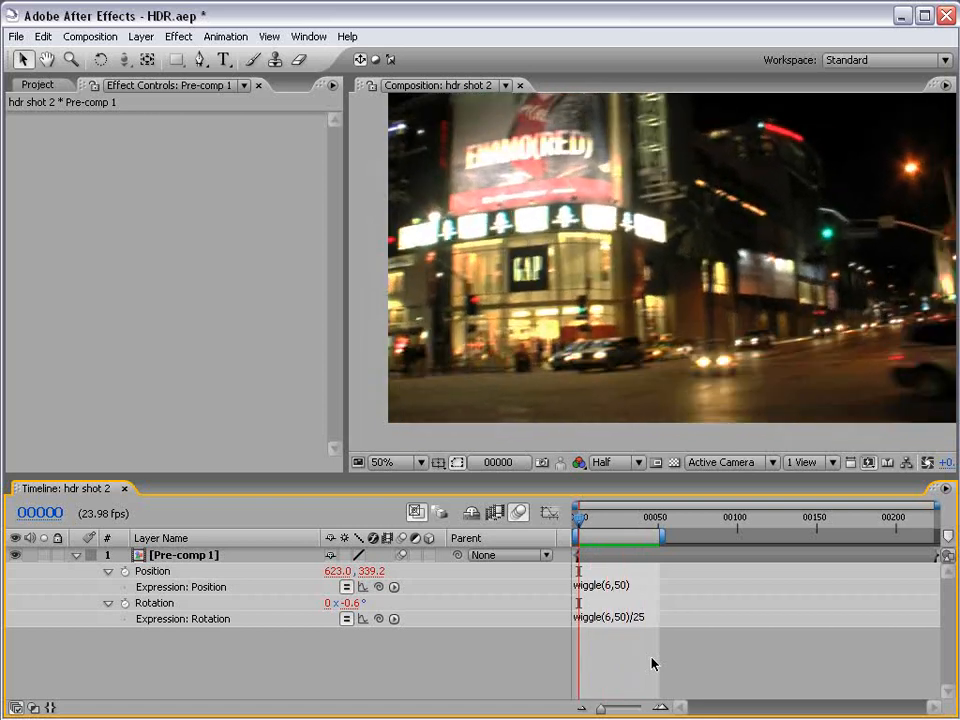
# Inspect the wiggle expressions on Position and Rotation and scrub through the opening frames to review the shake.
pyautogui.click(592, 588)
pyautogui.click(638, 586)
pyautogui.click(639, 631)
pyautogui.moveTo(582, 518); pyautogui.dragTo(642, 522)
pyautogui.moveTo(617, 522); pyautogui.dragTo(577, 525)
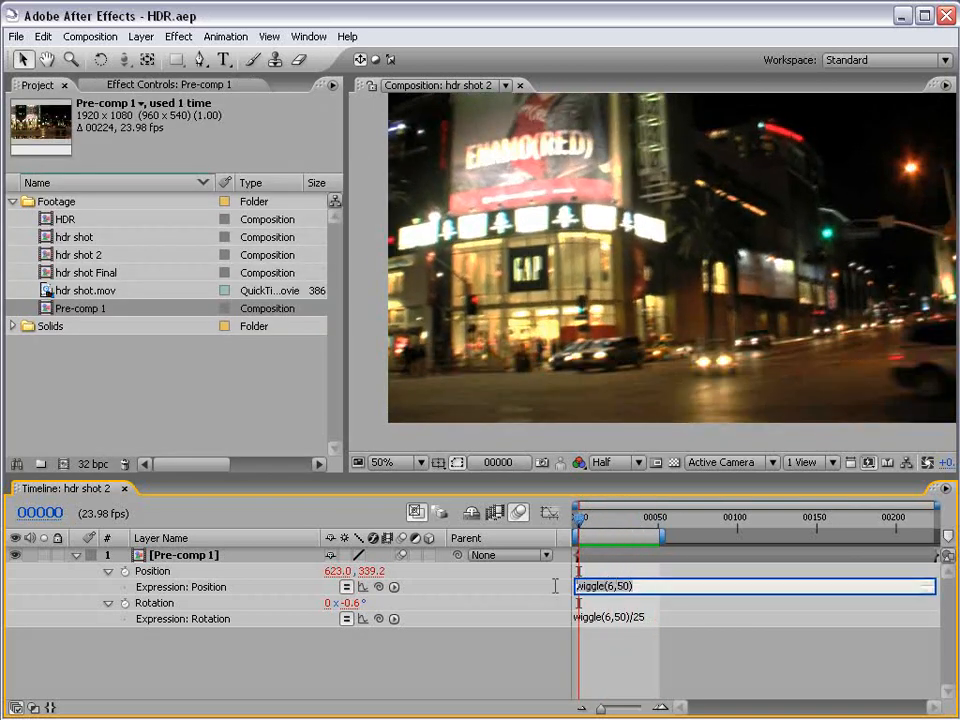
pyautogui.click(580, 618)
pyautogui.click(650, 651)
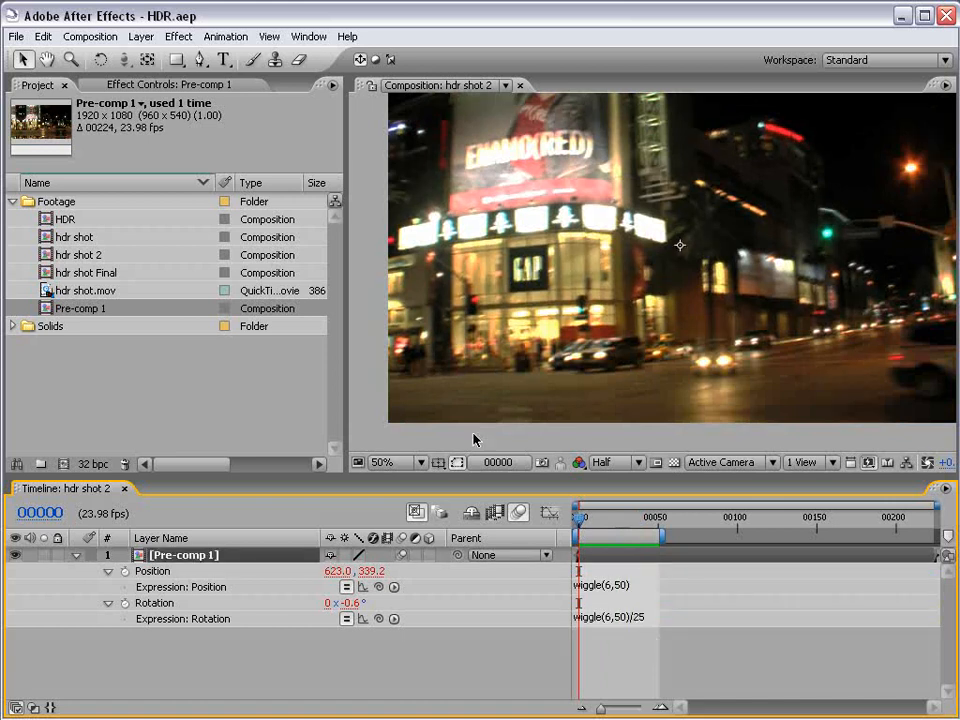
# Add a Slider Control expression effect to the Pre-comp 1 layer.
pyautogui.click(179, 36)
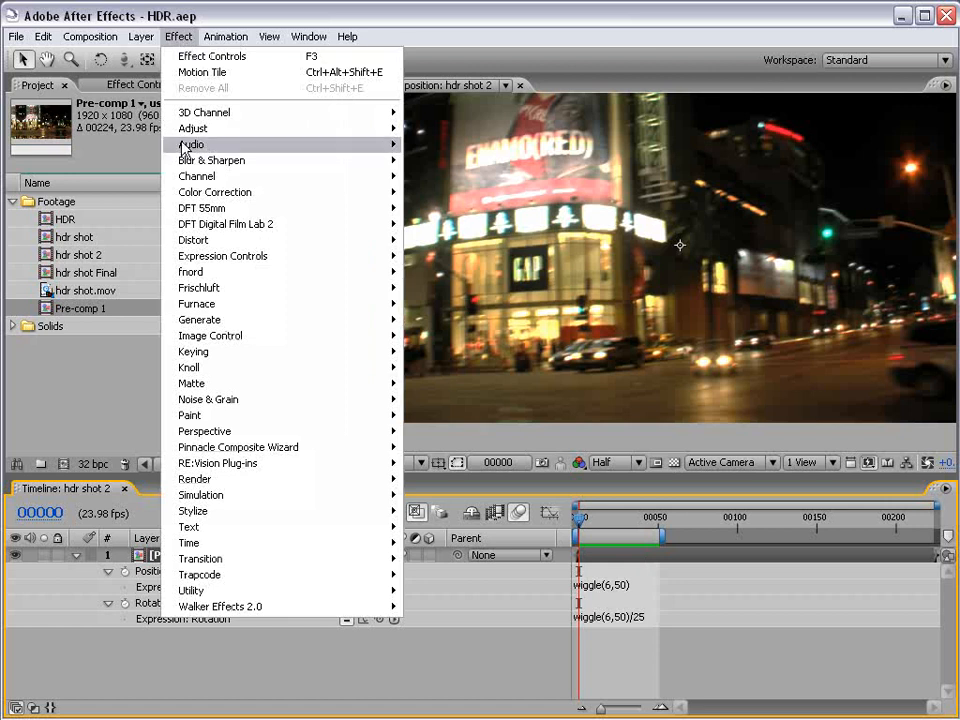
pyautogui.moveTo(311, 265)
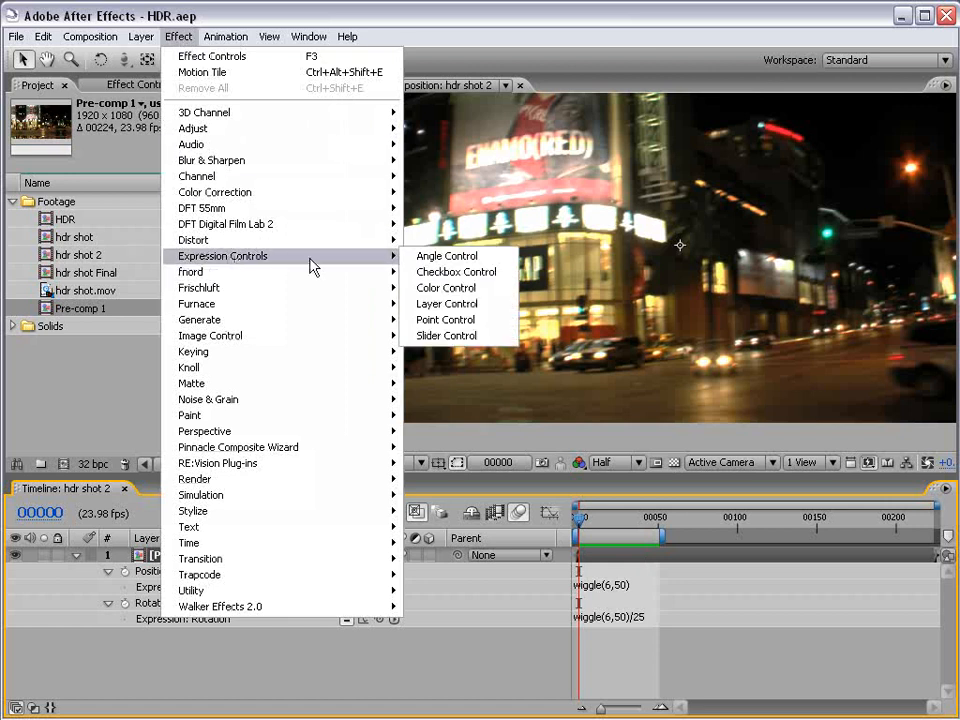
pyautogui.click(478, 337)
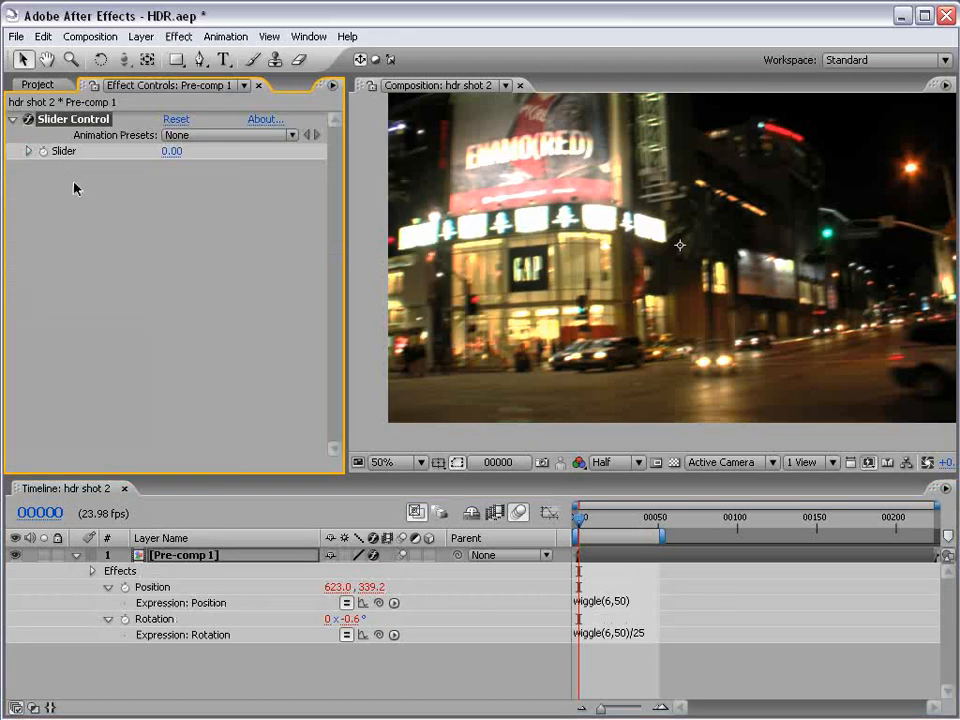
pyautogui.click(70, 119)
# Replace the amount 50 in the Position expression with a link to the slider, giving wiggle(6,effect("Slider Control")("Slider")).
pyautogui.click(615, 602)
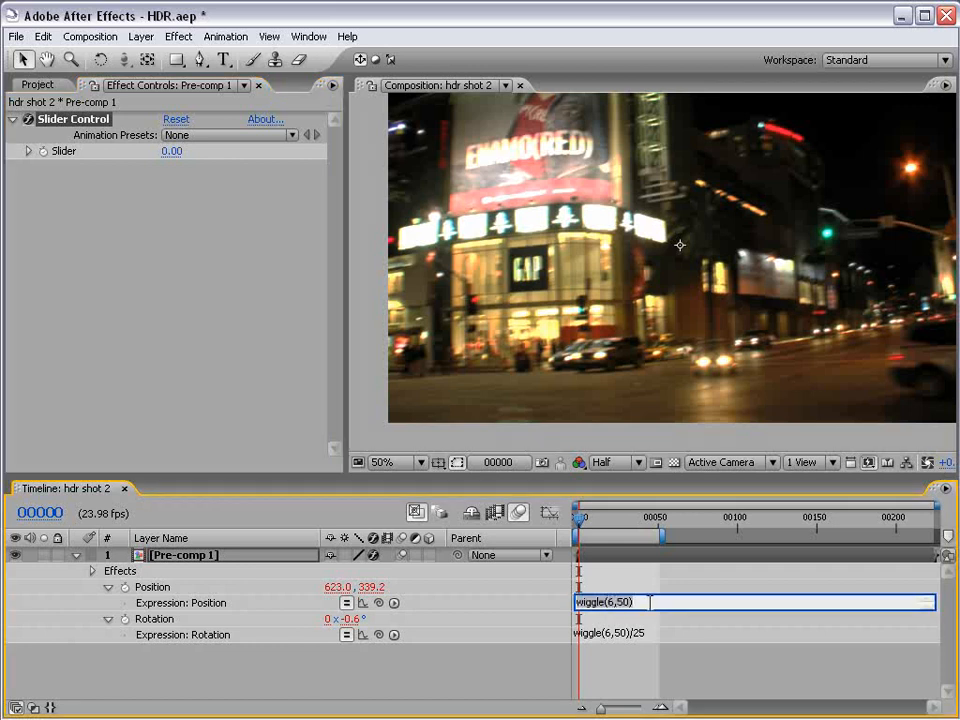
pyautogui.doubleClick(622, 602)
pyautogui.press('Delete')
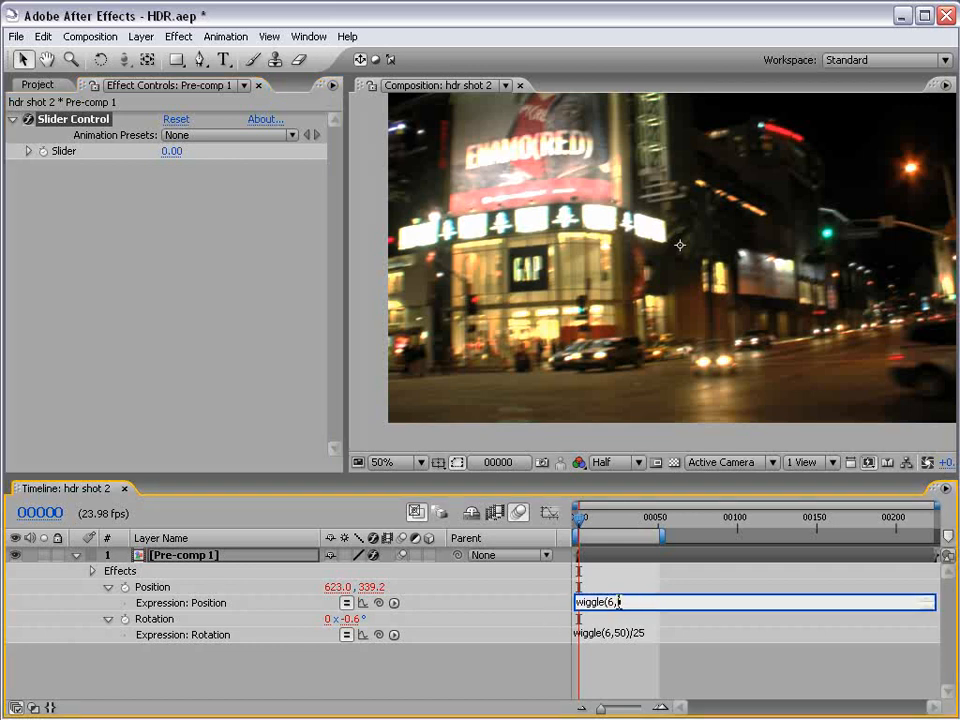
pyautogui.moveTo(378, 602); pyautogui.dragTo(69, 155)
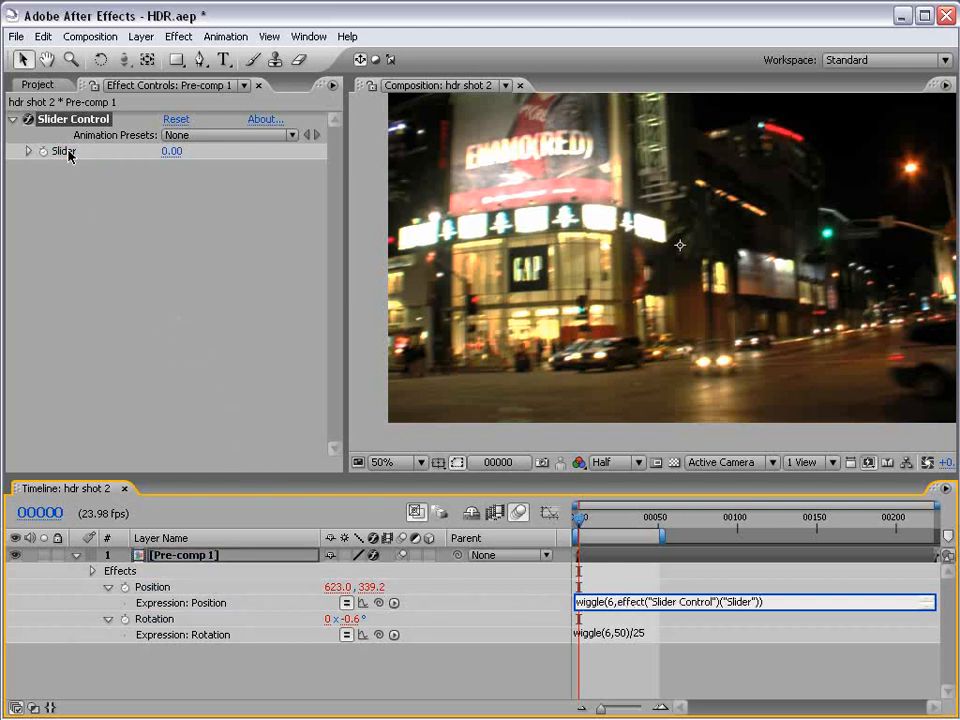
# Link the Rotation wiggle's amount to the same slider, keep the /25 divisor, and check the layer around frame 21.
pyautogui.click(630, 633)
pyautogui.click(630, 633)
pyautogui.doubleClick(622, 633)
pyautogui.moveTo(378, 634); pyautogui.dragTo(71, 153)
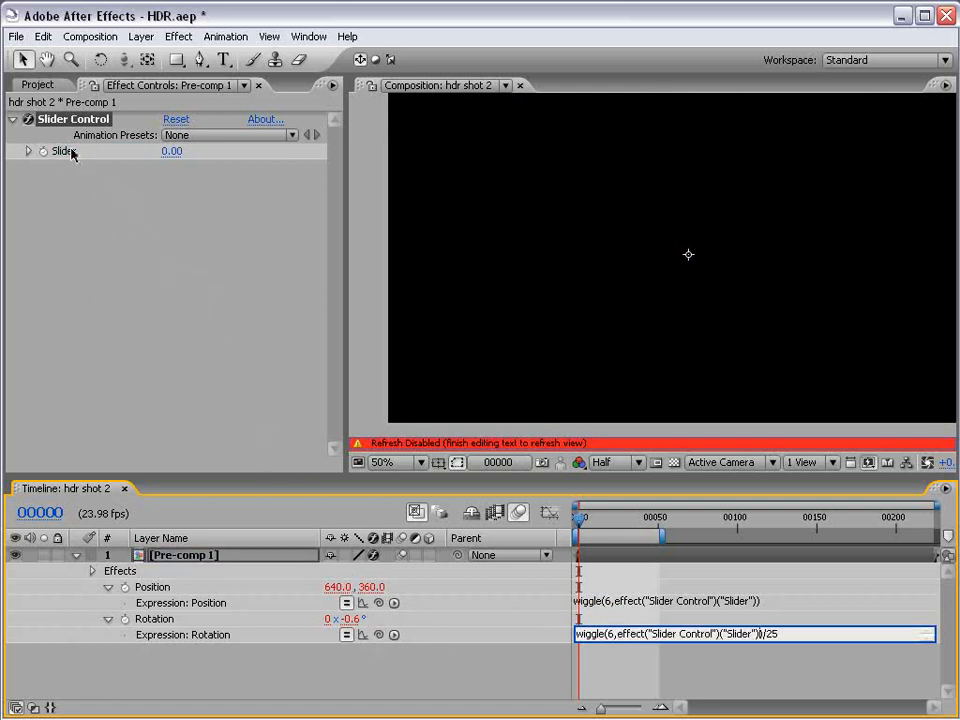
pyautogui.click(647, 663)
pyautogui.moveTo(590, 520); pyautogui.dragTo(615, 531)
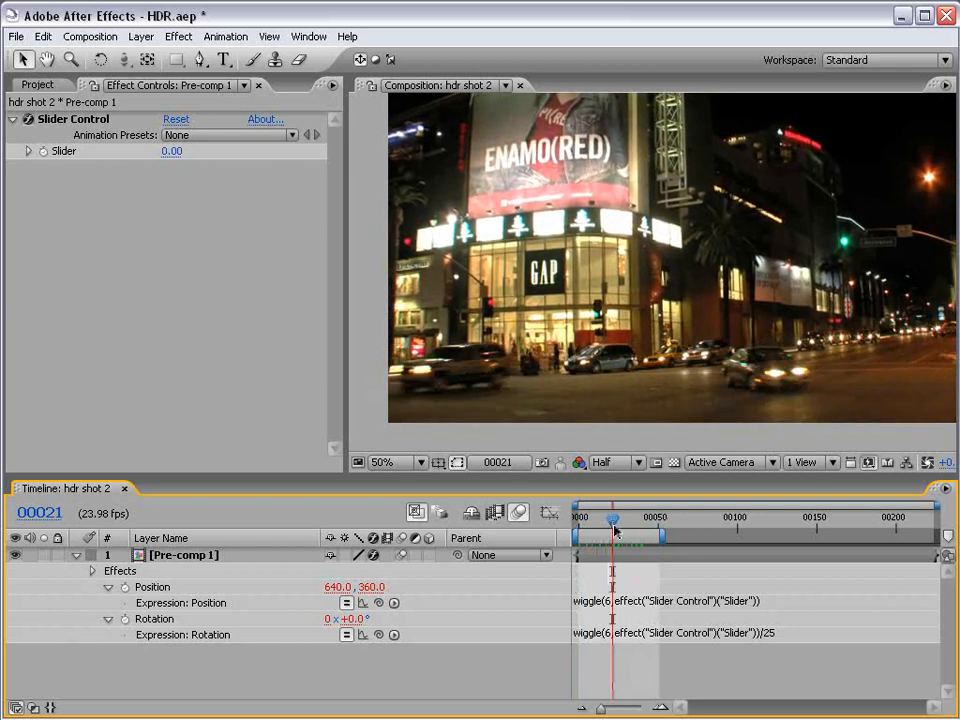
# Rename the Slider Control effect as Amount2ShakeIT.
pyautogui.click(70, 119)
pyautogui.press('Return')
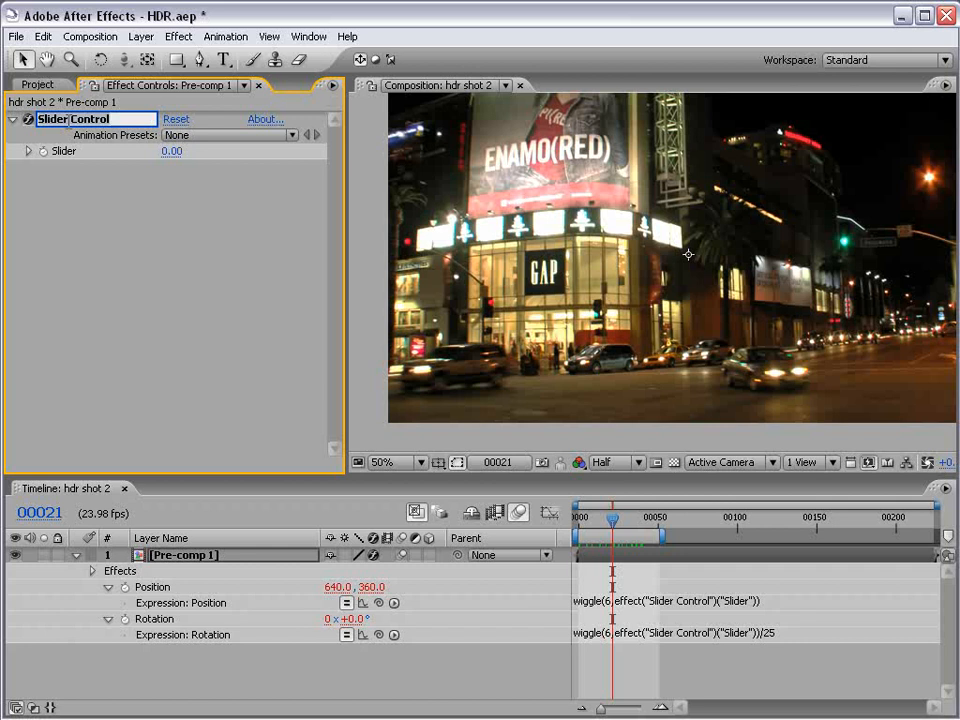
pyautogui.write('Amount')
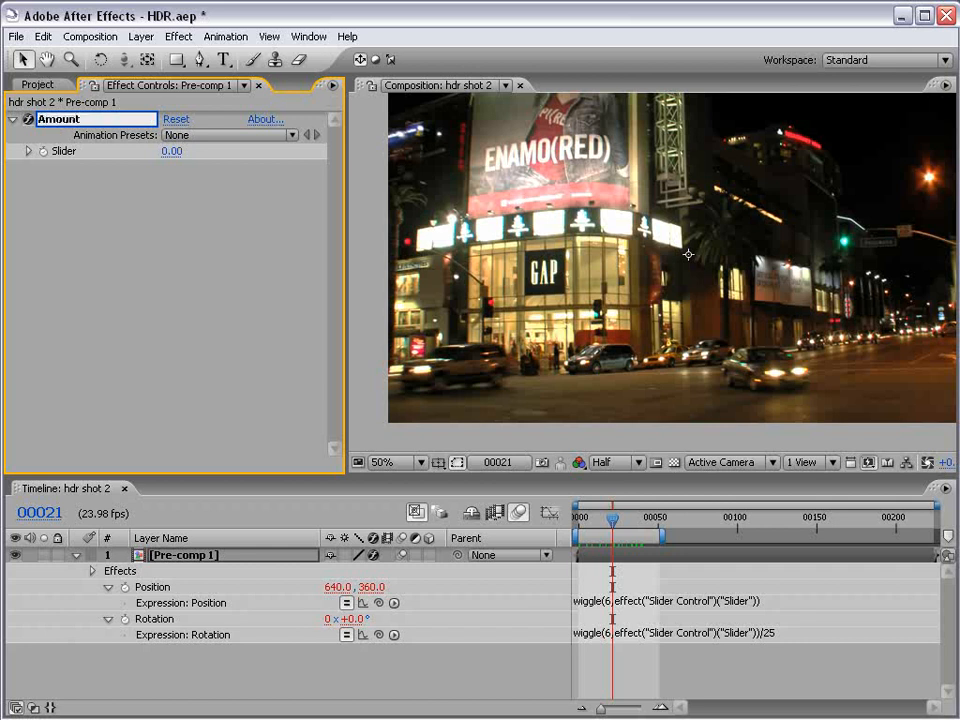
pyautogui.write('2ShakeIT')
pyautogui.click(396, 658)
# Keyframe the Amount2ShakeIT slider at 0 on frame 7 and at 60 on frame 12.
pyautogui.moveTo(612, 519); pyautogui.dragTo(582, 527)
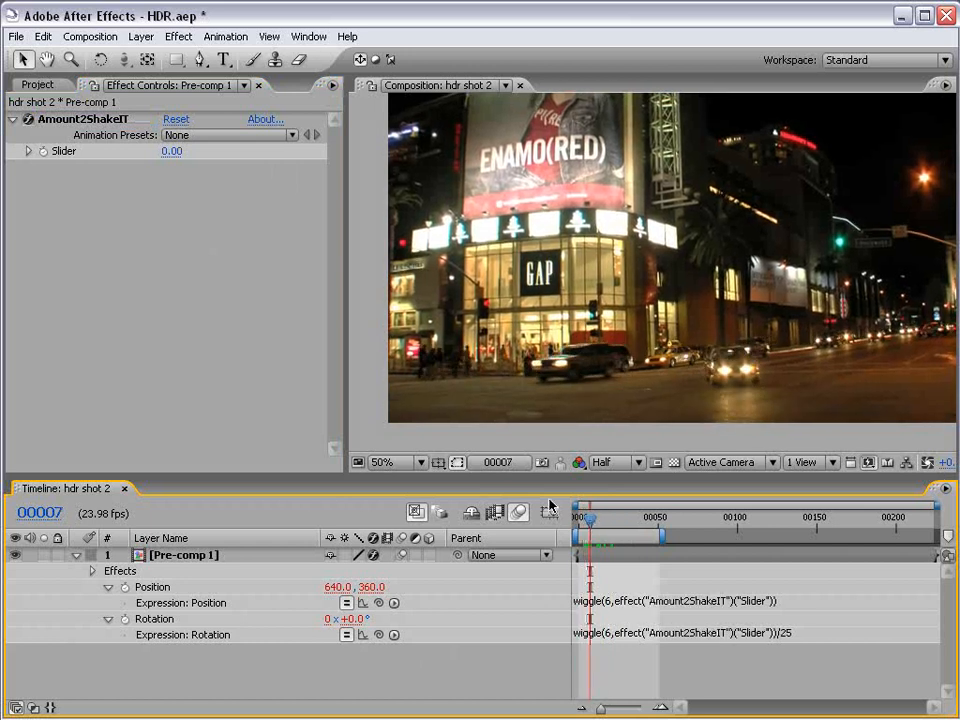
pyautogui.click(43, 153)
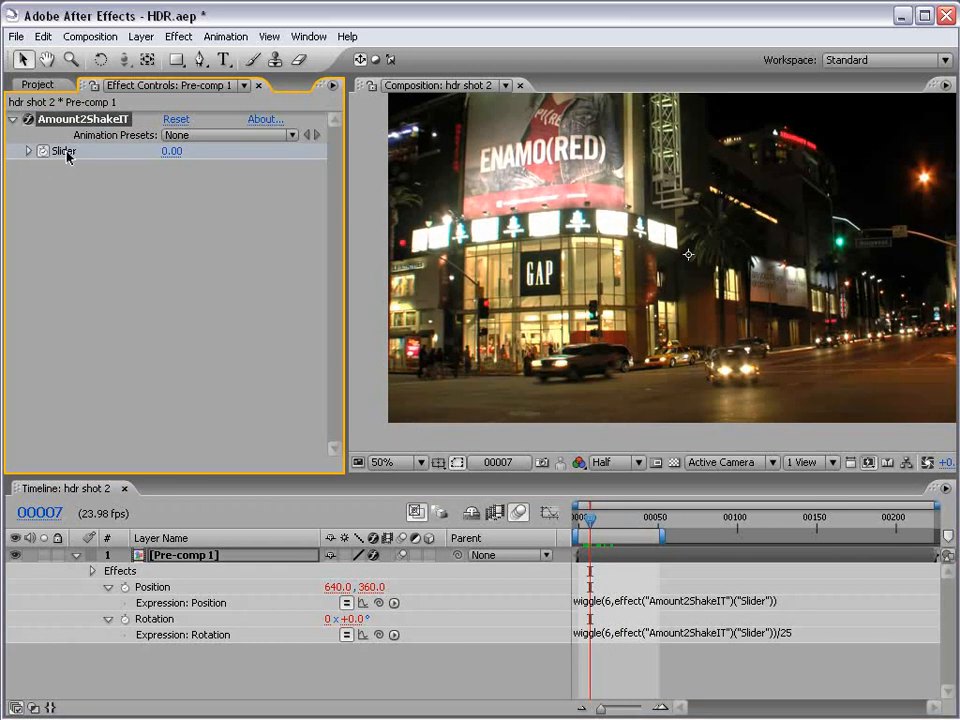
pyautogui.click(597, 521)
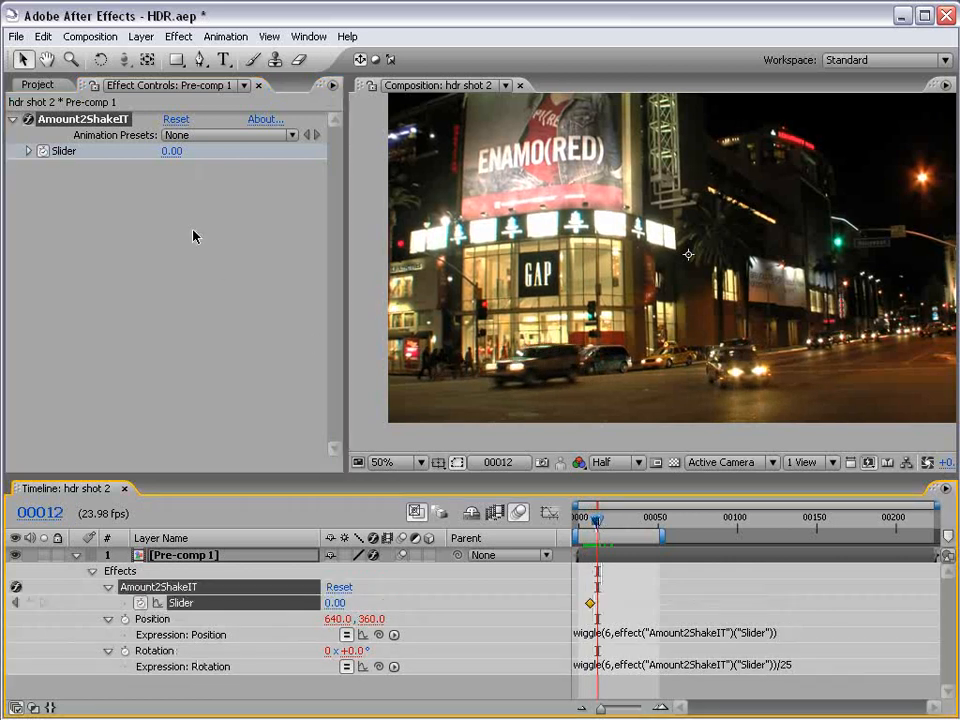
pyautogui.click(168, 151)
pyautogui.write('60')
pyautogui.press('Return')
# Add slider keyframes of 75 on frame 25 and 0 on frame 33.
pyautogui.moveTo(600, 518); pyautogui.dragTo(618, 519)
pyautogui.moveTo(174, 152); pyautogui.dragTo(186, 151)
pyautogui.click(621, 520)
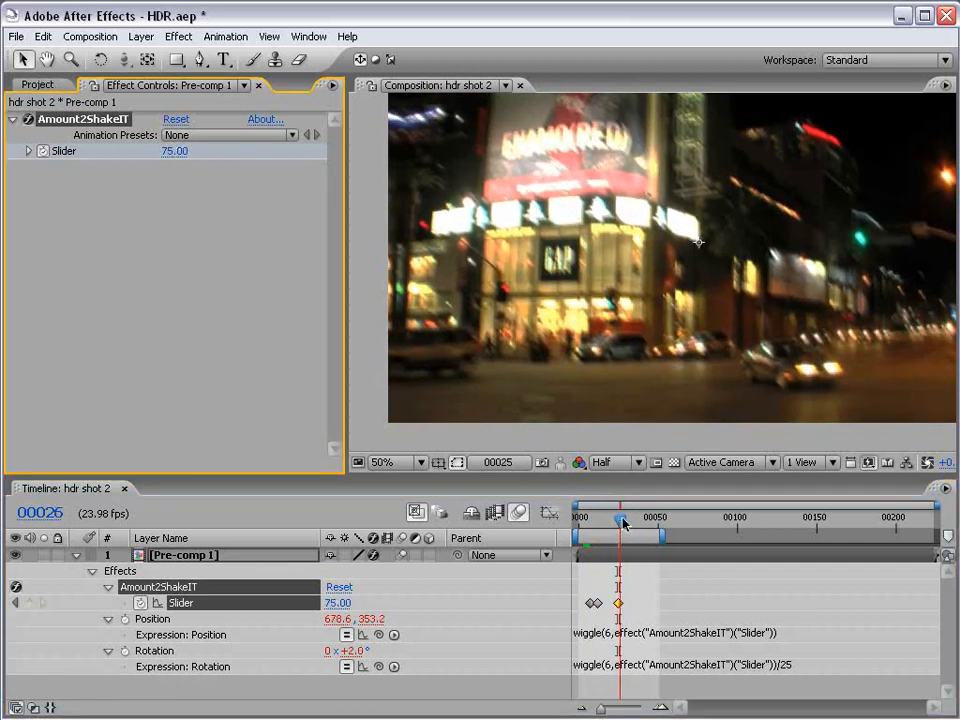
pyautogui.moveTo(621, 520); pyautogui.dragTo(629, 517)
pyautogui.click(174, 151)
pyautogui.write('0')
pyautogui.press('Return')
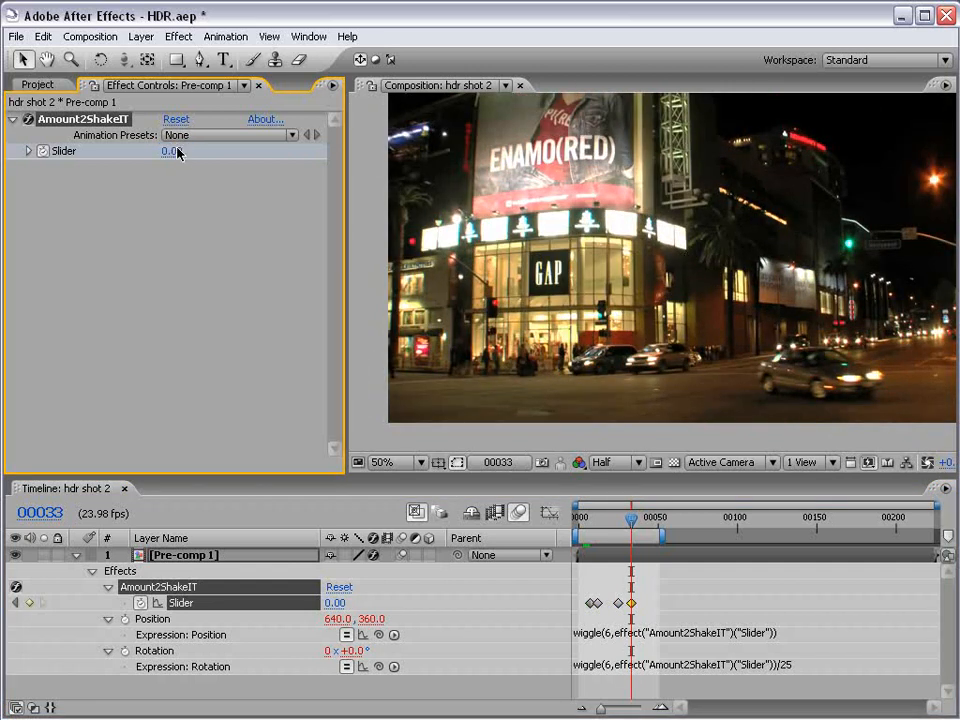
# Preview the animated shake and extend the end of the work area to about frame 105.
pyautogui.press('KP_0')
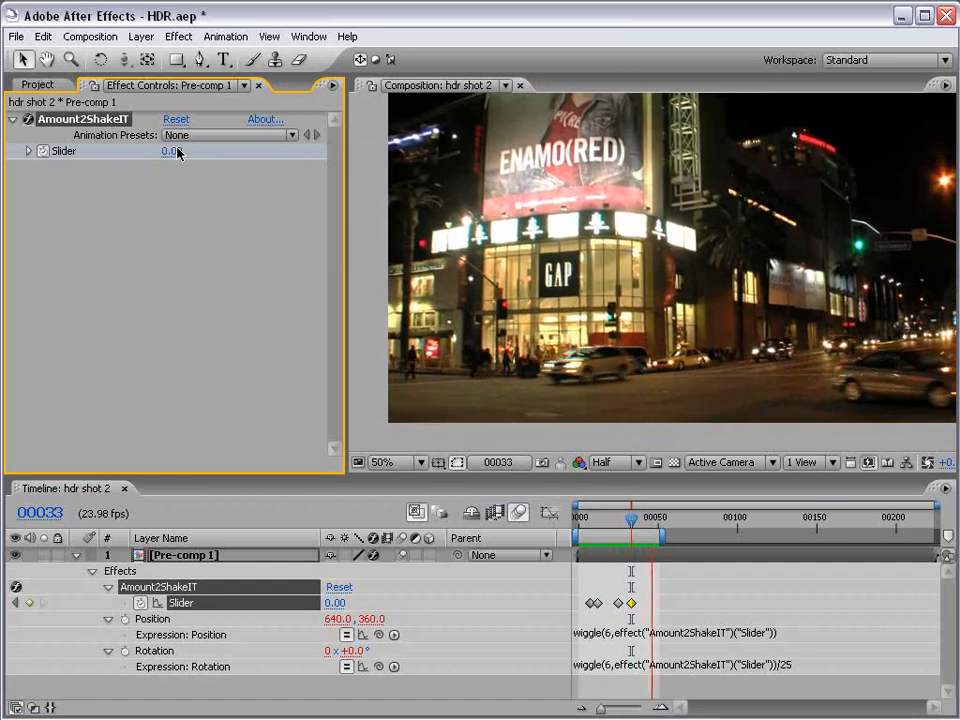
pyautogui.press('space')
pyautogui.moveTo(653, 549); pyautogui.dragTo(750, 549)
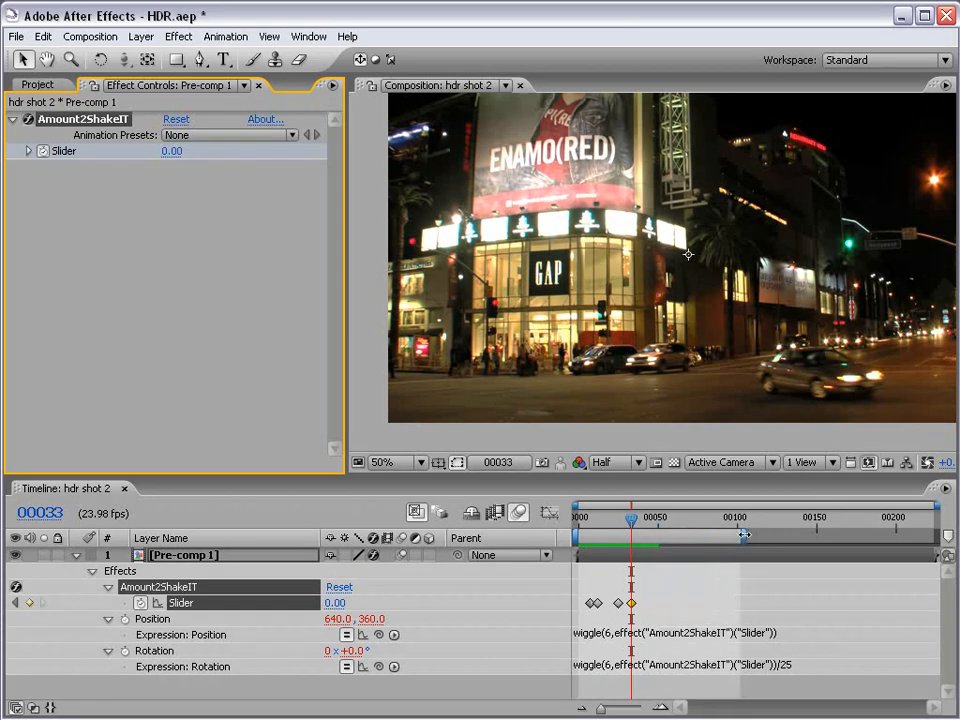
# Spread the last three slider keyframes out to about frames 23, 51 and 71, and end the work area near frame 76.
pyautogui.moveTo(681, 592); pyautogui.dragTo(661, 605)
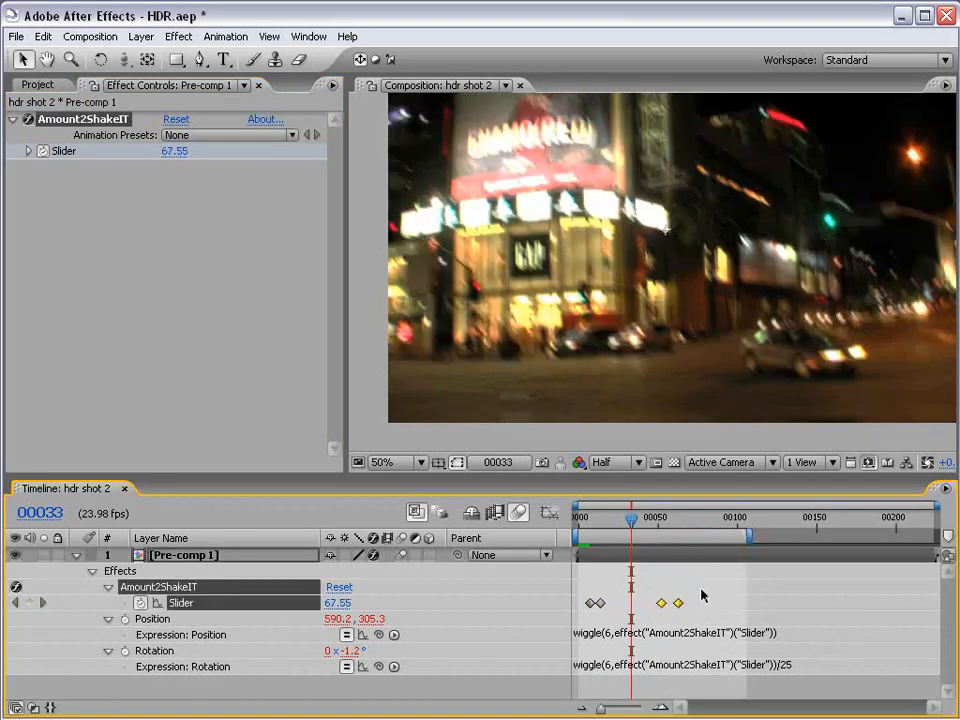
pyautogui.click(702, 591)
pyautogui.moveTo(601, 604); pyautogui.dragTo(616, 605)
pyautogui.click(697, 607)
pyautogui.moveTo(679, 604); pyautogui.dragTo(657, 606)
pyautogui.moveTo(660, 605); pyautogui.dragTo(686, 605)
pyautogui.click(686, 582)
pyautogui.moveTo(583, 529); pyautogui.dragTo(699, 532)
pyautogui.moveTo(732, 592); pyautogui.dragTo(659, 607)
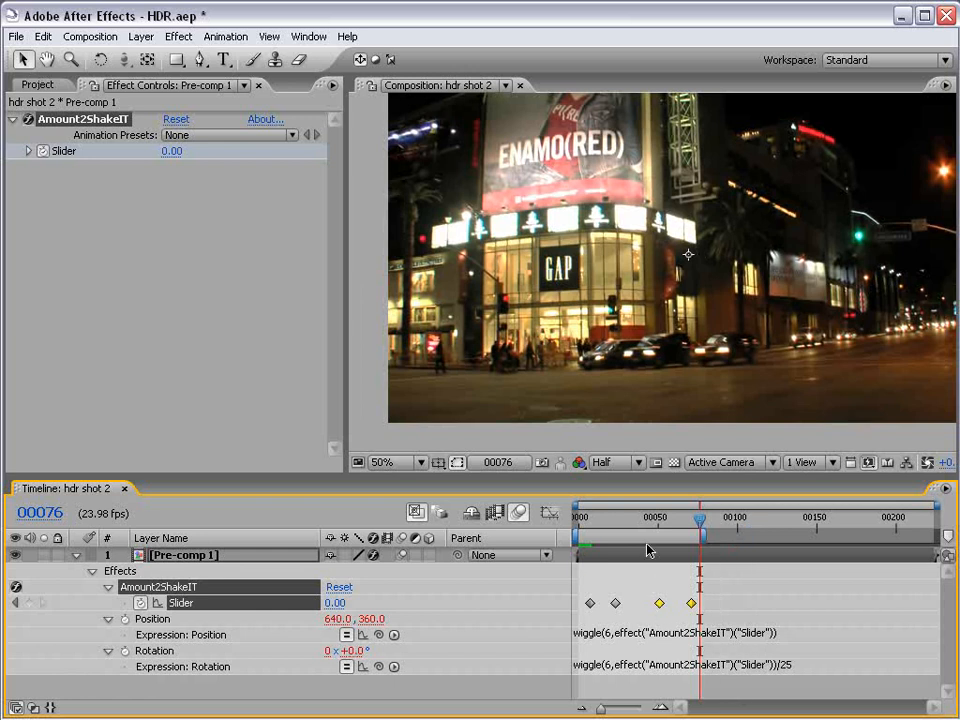
# Switch the project's color depth to 8 bpc and examine the motion-blurred highlights at frames 17 and 40.
pyautogui.click(644, 526)
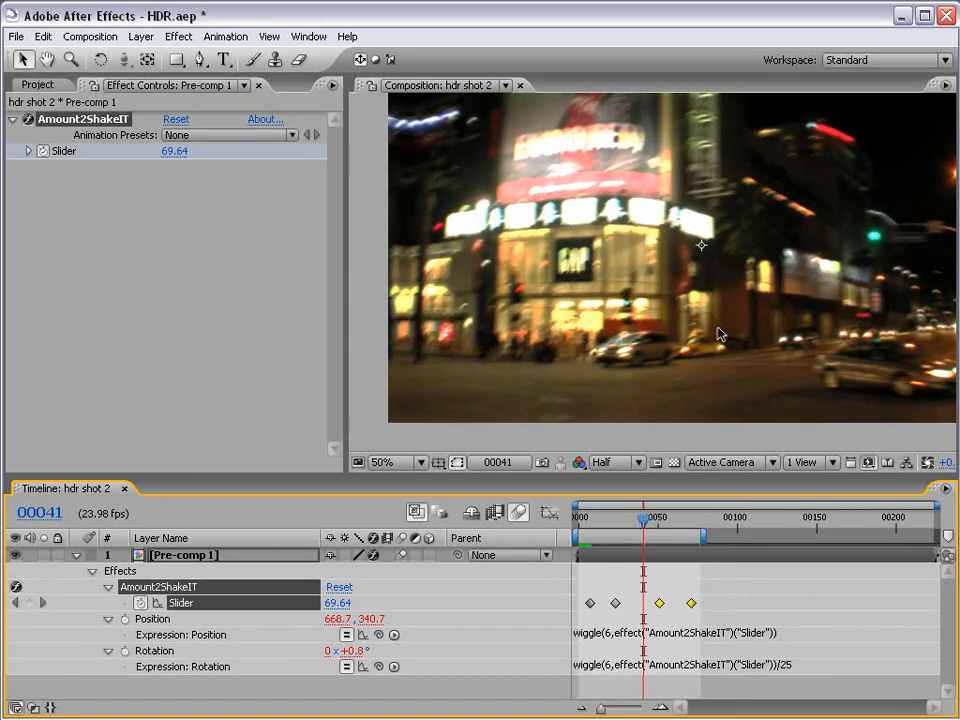
pyautogui.click(41, 87)
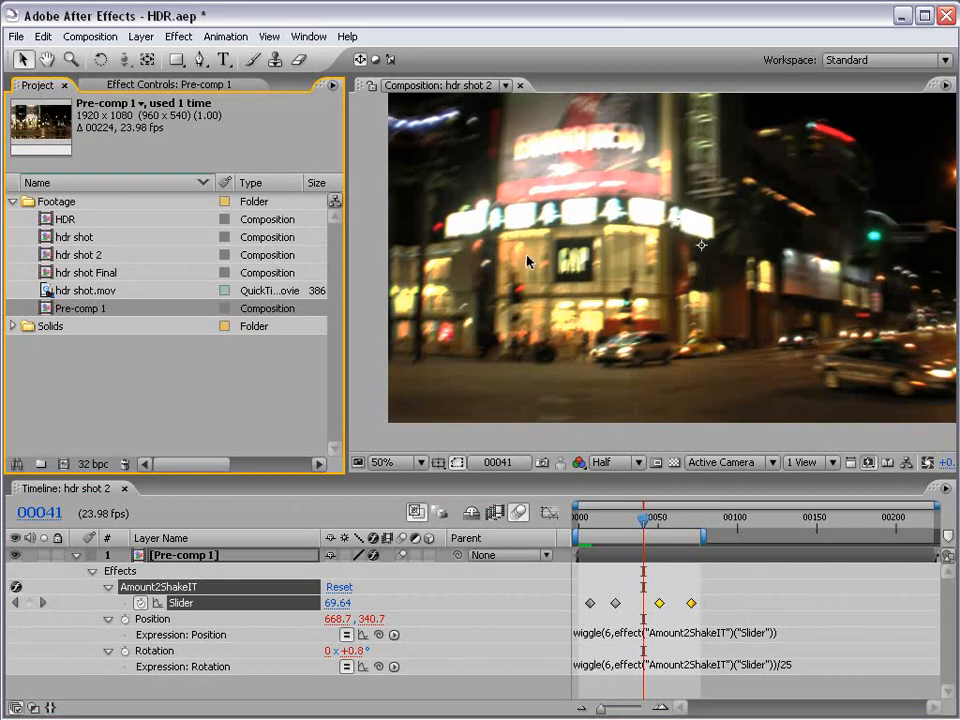
pyautogui.click(80, 450)
pyautogui.click(93, 464)
pyautogui.moveTo(645, 522); pyautogui.dragTo(606, 525)
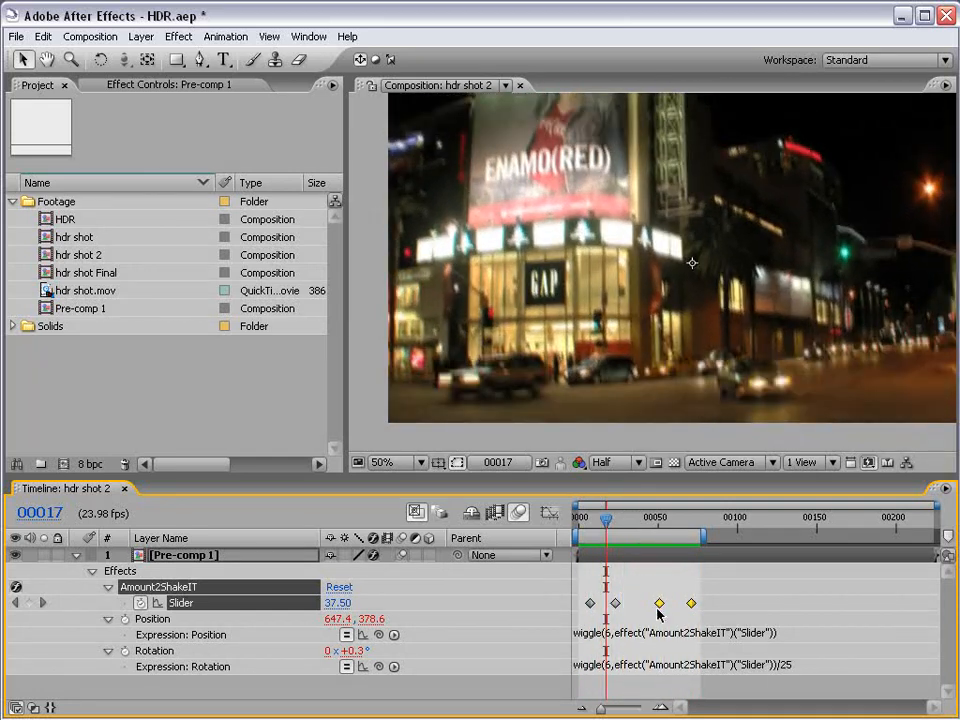
pyautogui.click(643, 518)
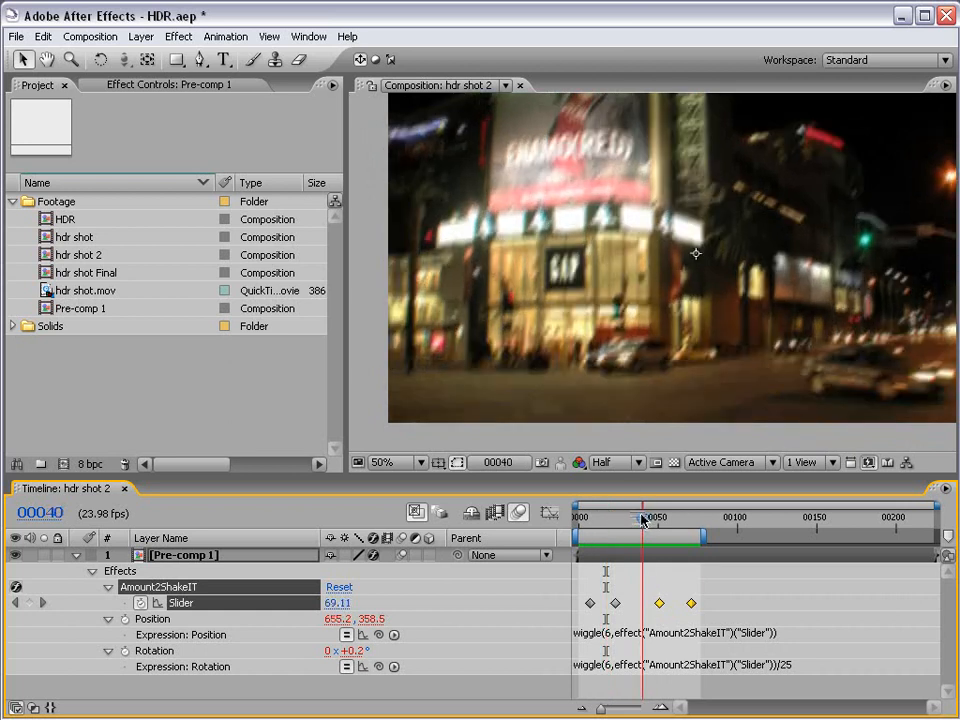
# Return the project's color depth to 32 bpc and examine the blurred highlights at frame 40.
pyautogui.keyDown('alt'); pyautogui.click(91, 466); pyautogui.keyUp('alt')
pyautogui.moveTo(652, 323); pyautogui.dragTo(621, 343)
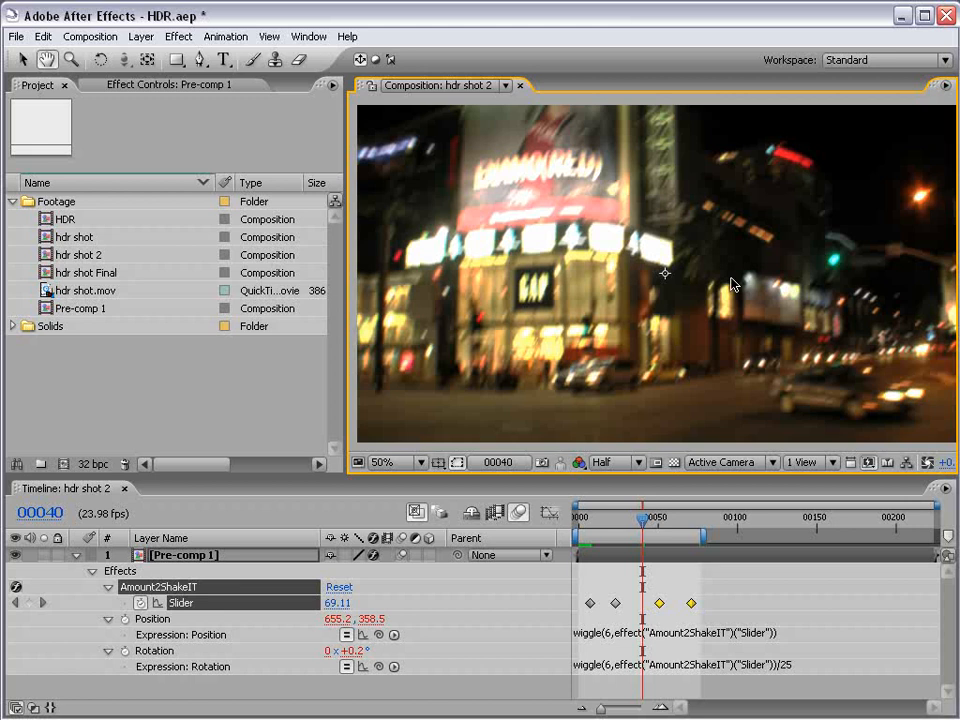
pyautogui.press('v')
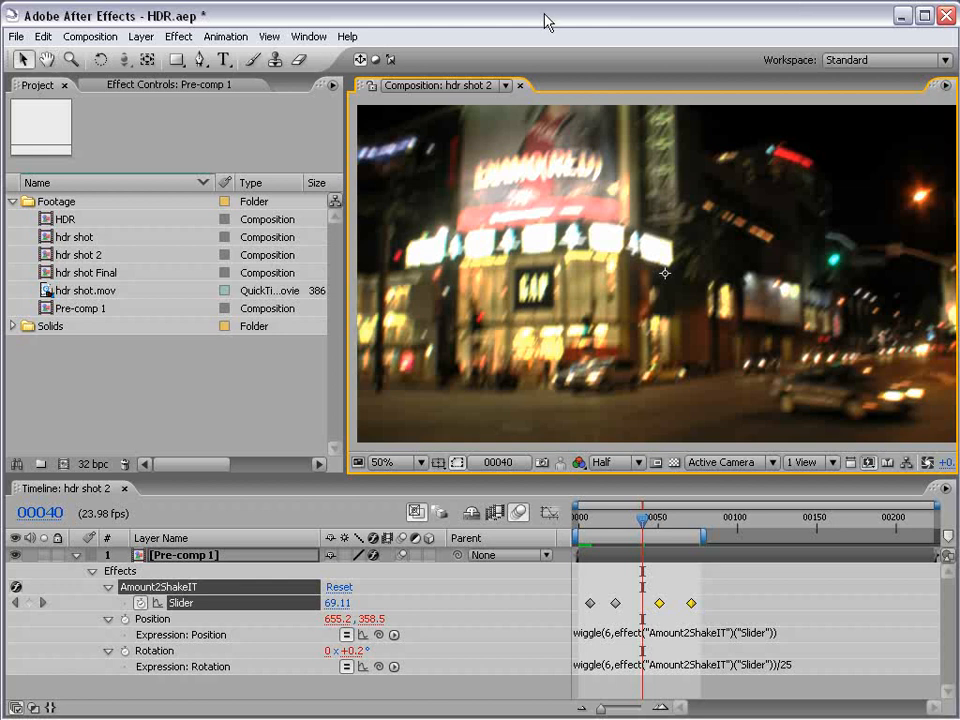